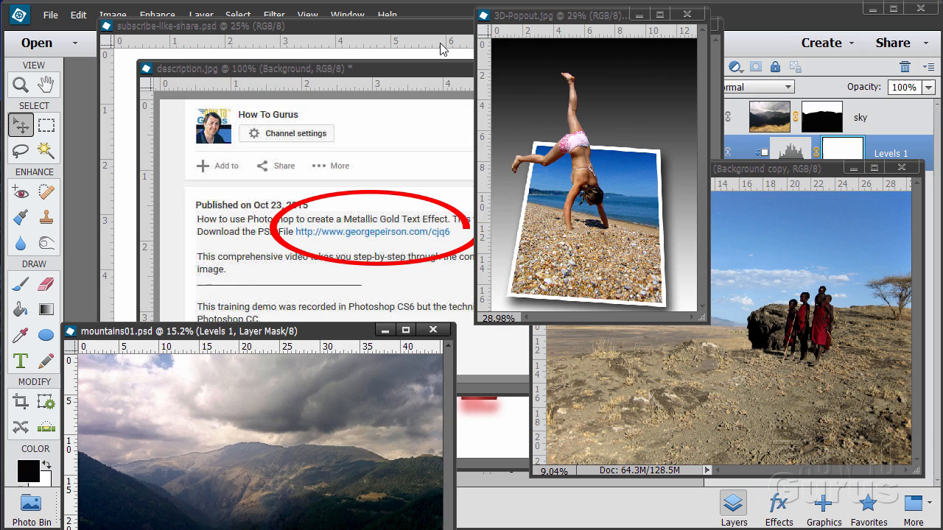
Step: Minimize the open sample images, including description.jpg and mountains01.psd, and close calico postcard.psd
{"action": "left_click", "coordinate": [638, 14]}
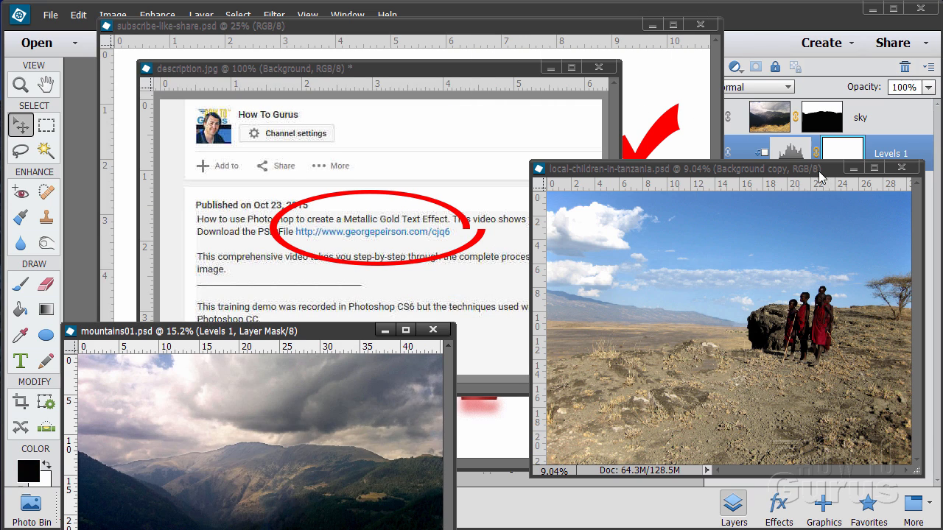
{"action": "left_click", "coordinate": [852, 170]}
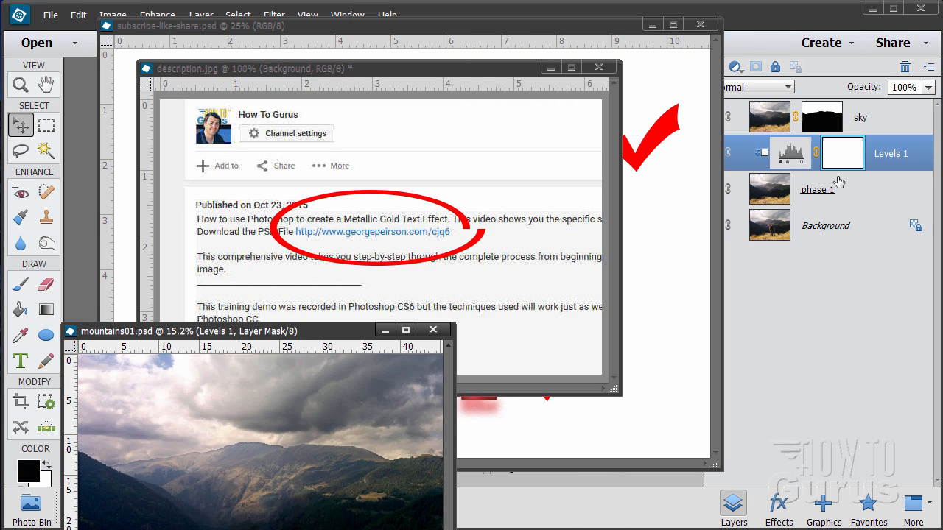
{"action": "left_click", "coordinate": [385, 330]}
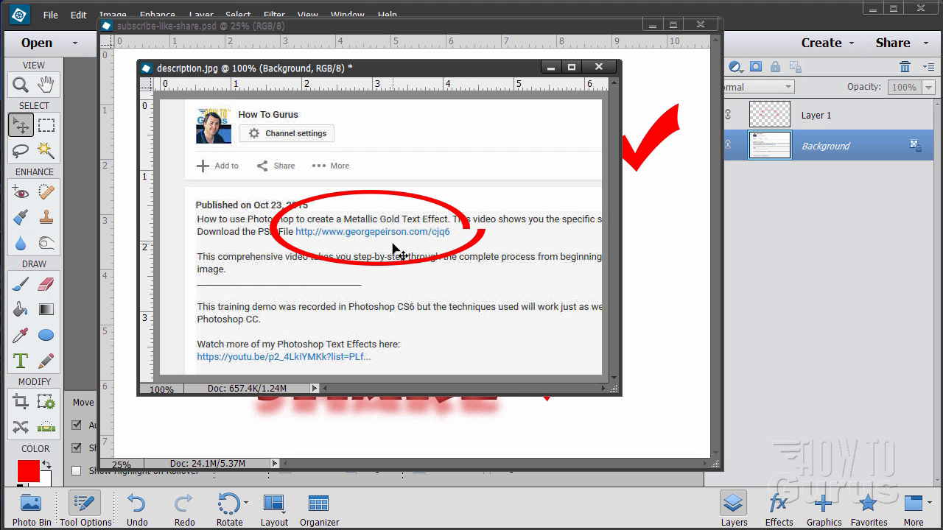
{"action": "left_click", "coordinate": [551, 68]}
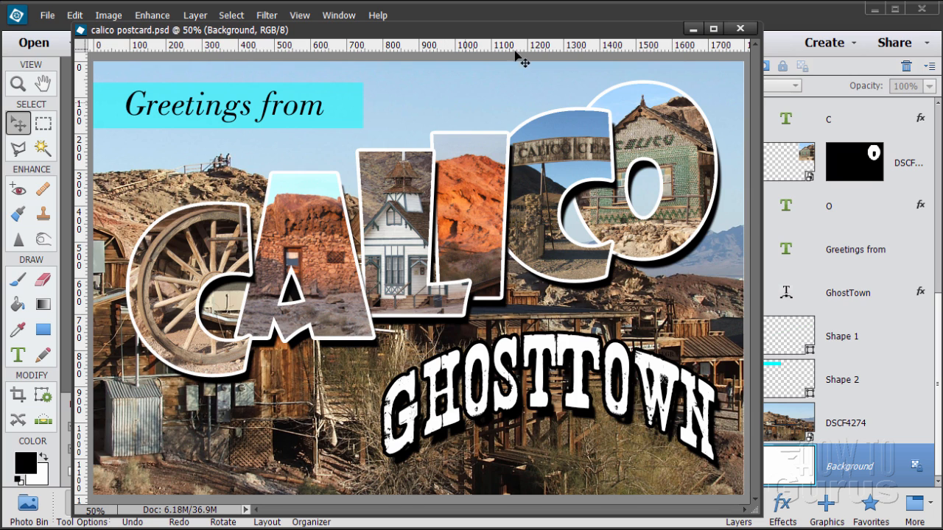
{"action": "left_click", "coordinate": [740, 29]}
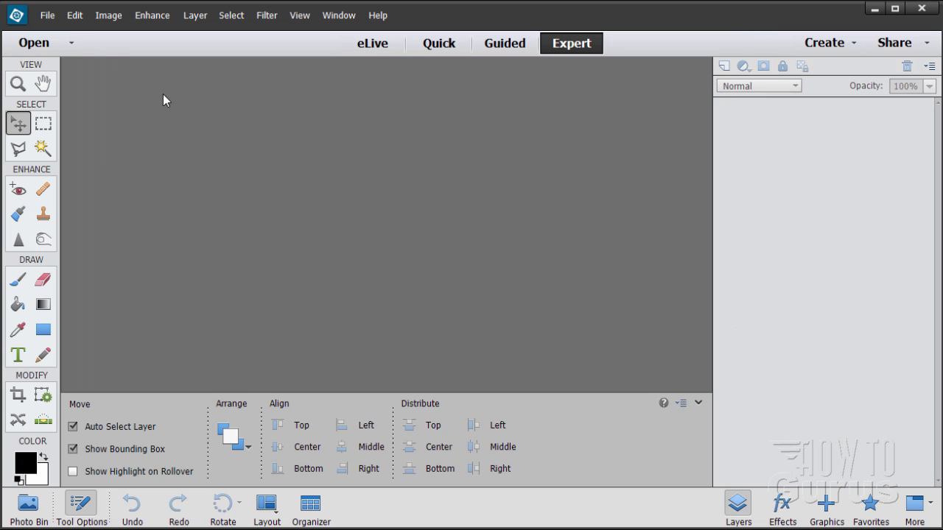
Step: Create a blank RGB document measured in pixels, 1800 by 1200 at 300 pixels/inch with a white background
{"action": "left_click", "coordinate": [47, 15]}
{"action": "mouse_move", "coordinate": [62, 38]}
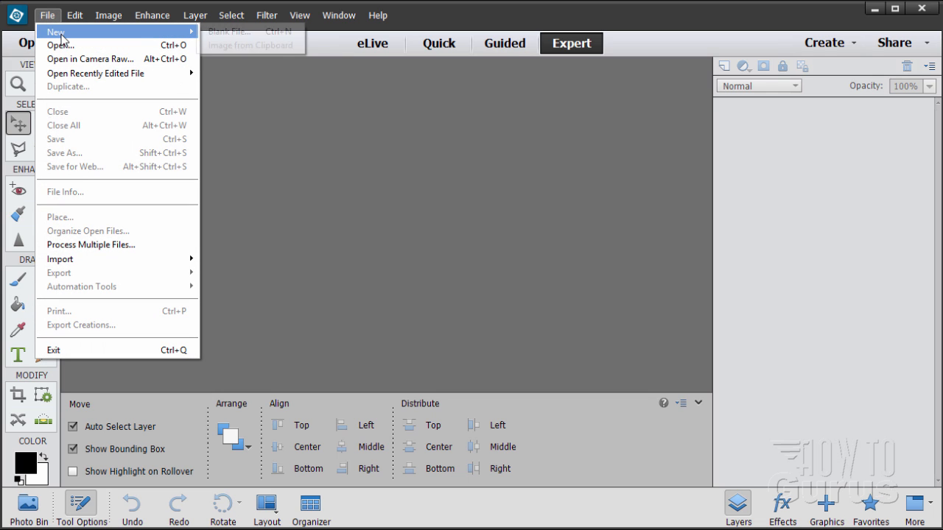
{"action": "left_click", "coordinate": [228, 32]}
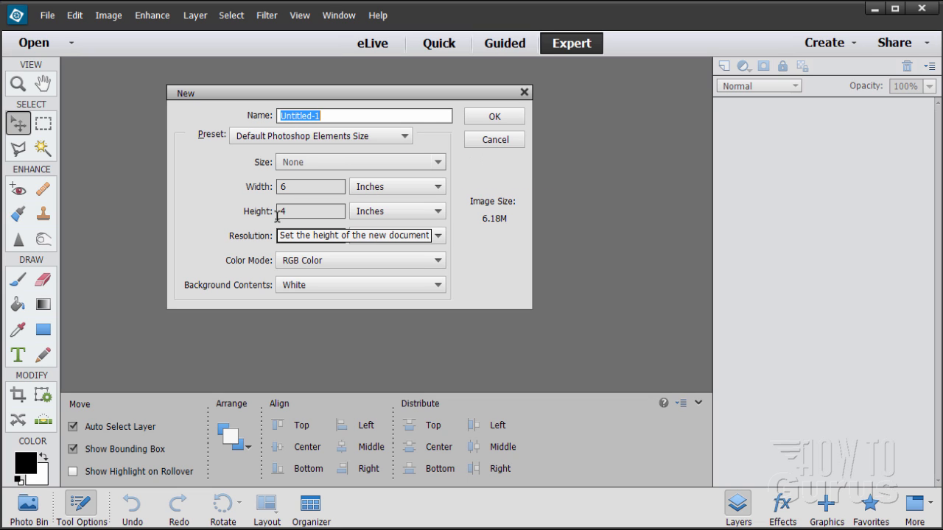
{"action": "left_click", "coordinate": [440, 188]}
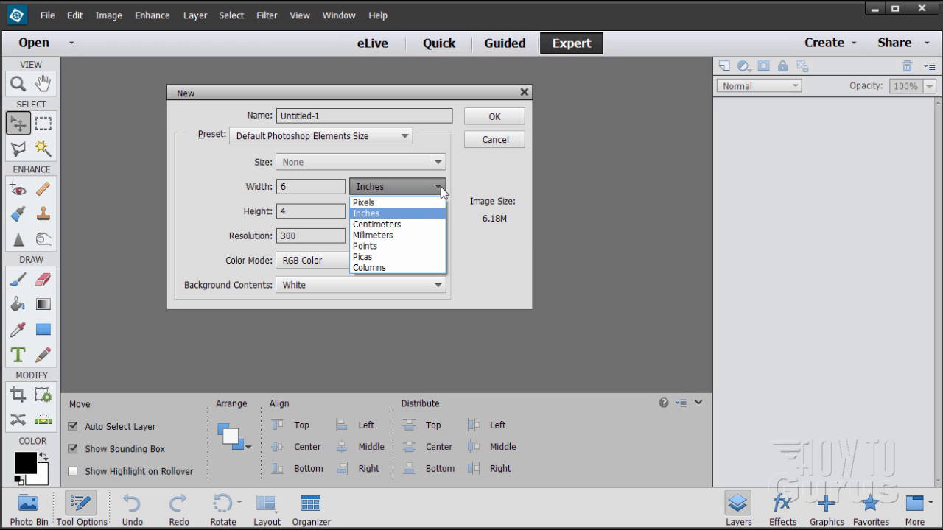
{"action": "left_click", "coordinate": [405, 204]}
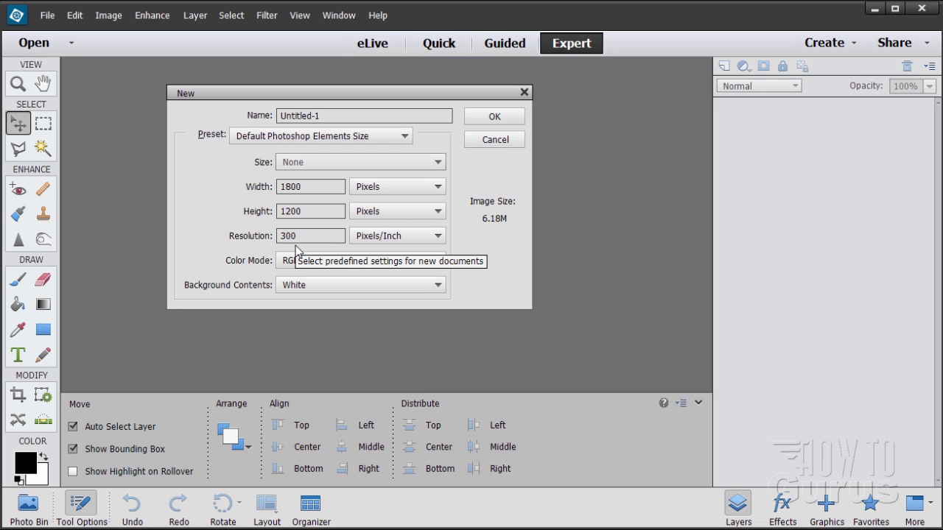
{"action": "left_click", "coordinate": [488, 121]}
Step: Enlarge the new document's window, then try docking it as a tab and floating it again
{"action": "left_click_drag", "start_coordinate": [364, 67], "coordinate": [407, 76]}
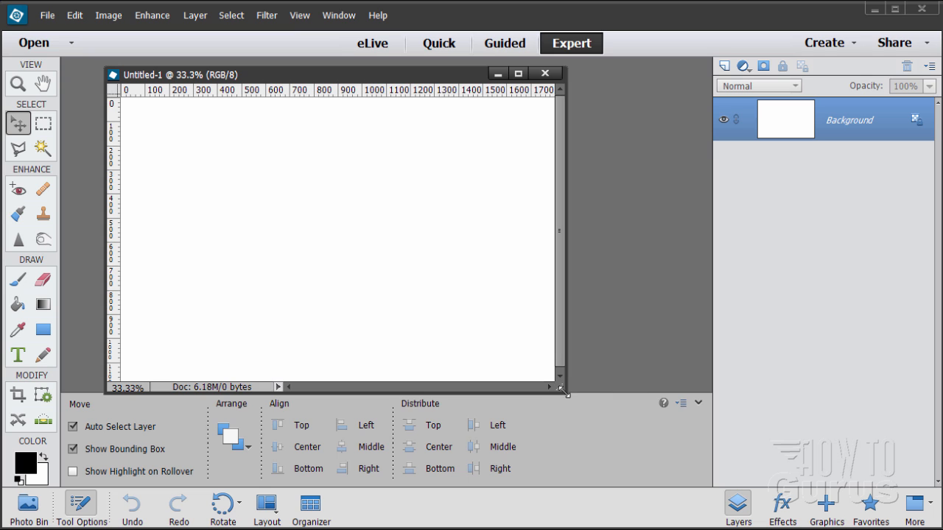
{"action": "left_click_drag", "start_coordinate": [568, 389], "coordinate": [584, 421]}
{"action": "left_click_drag", "start_coordinate": [358, 75], "coordinate": [301, 63]}
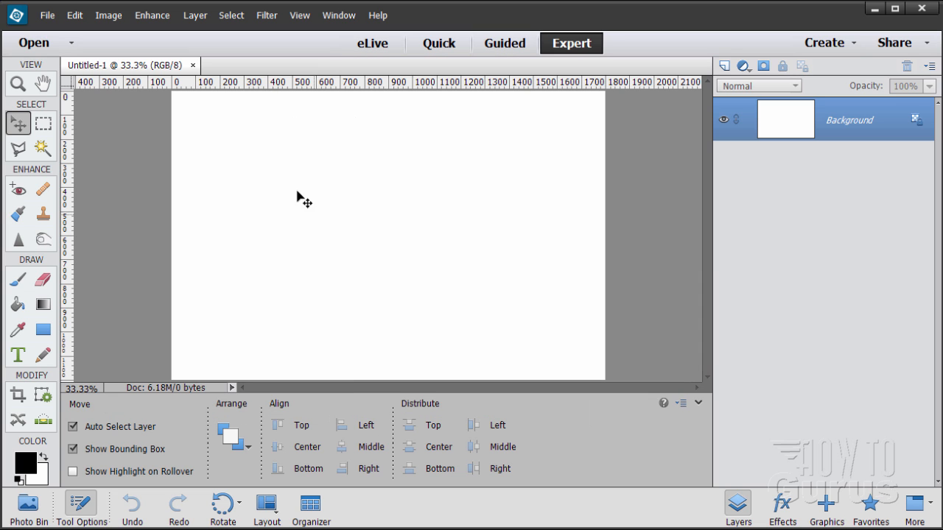
{"action": "left_click_drag", "start_coordinate": [128, 70], "coordinate": [144, 122]}
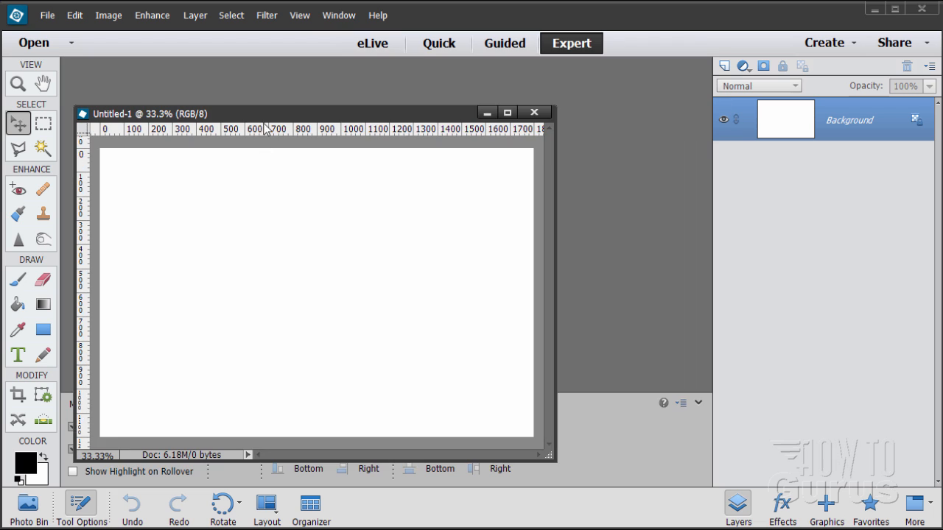
{"action": "left_click_drag", "start_coordinate": [275, 112], "coordinate": [327, 80]}
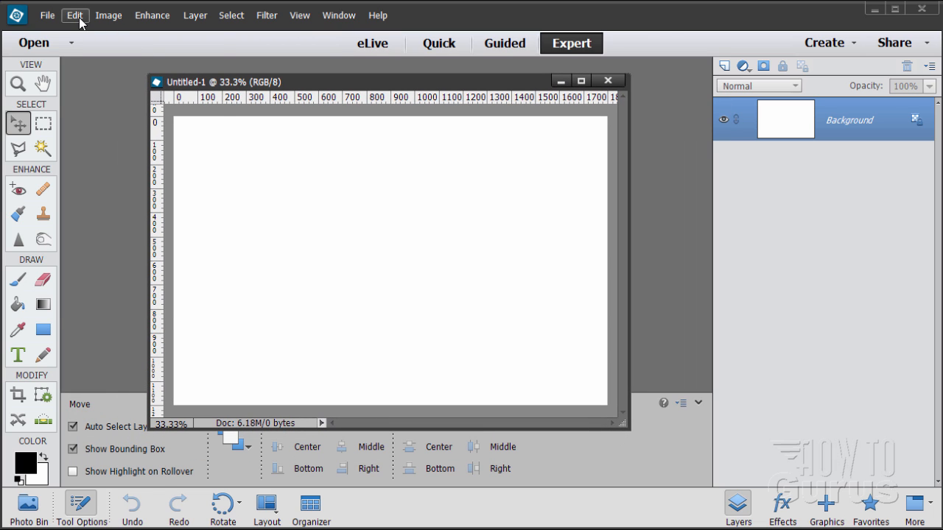
Step: Check the floating document and window docking options in the General preferences, and reposition the floating document window
{"action": "left_click", "coordinate": [75, 15]}
{"action": "mouse_move", "coordinate": [106, 310]}
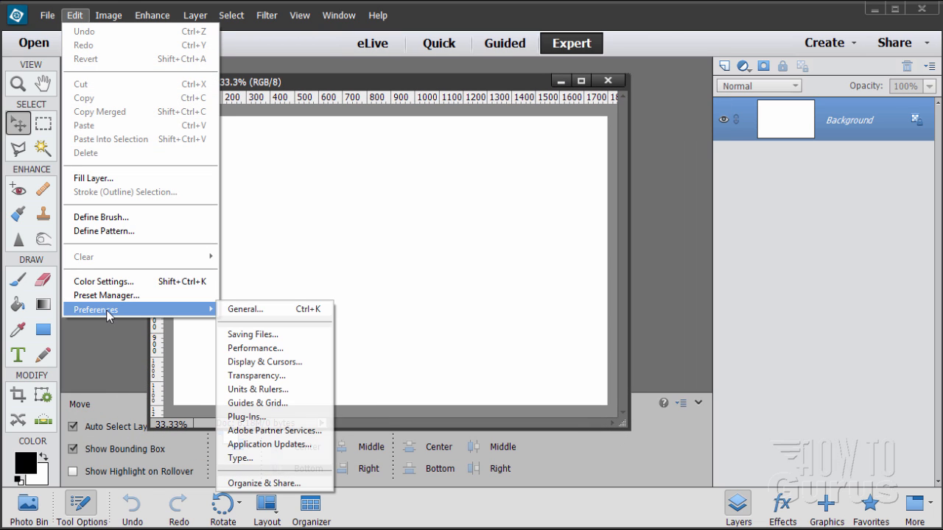
{"action": "left_click", "coordinate": [246, 309]}
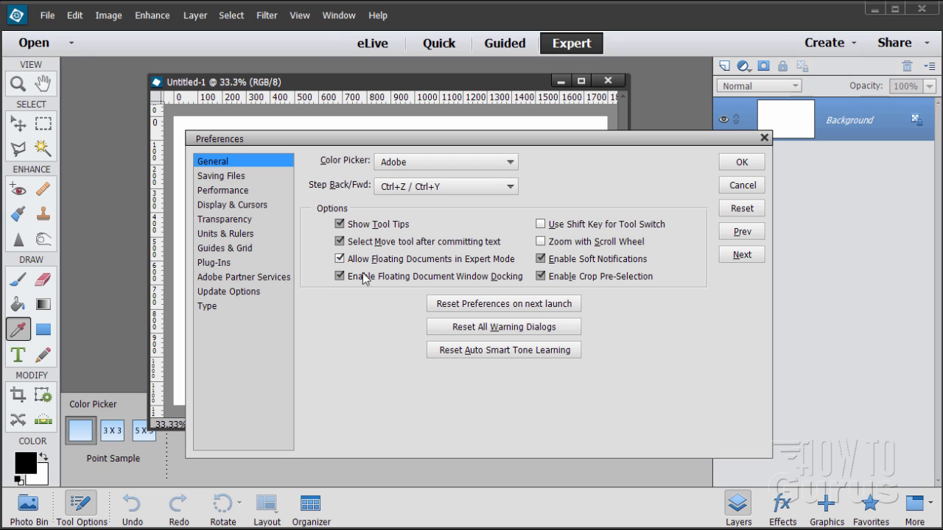
{"action": "left_click", "coordinate": [739, 162]}
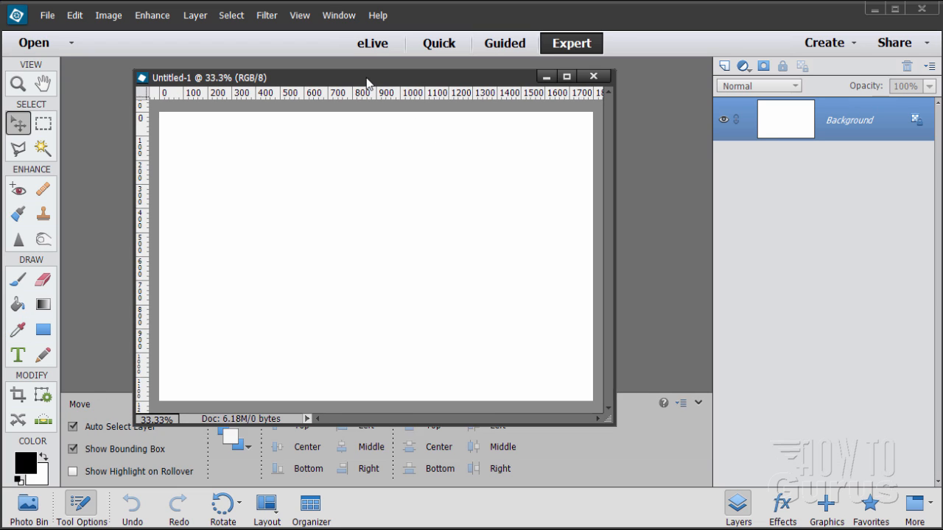
{"action": "left_click_drag", "start_coordinate": [397, 88], "coordinate": [372, 79]}
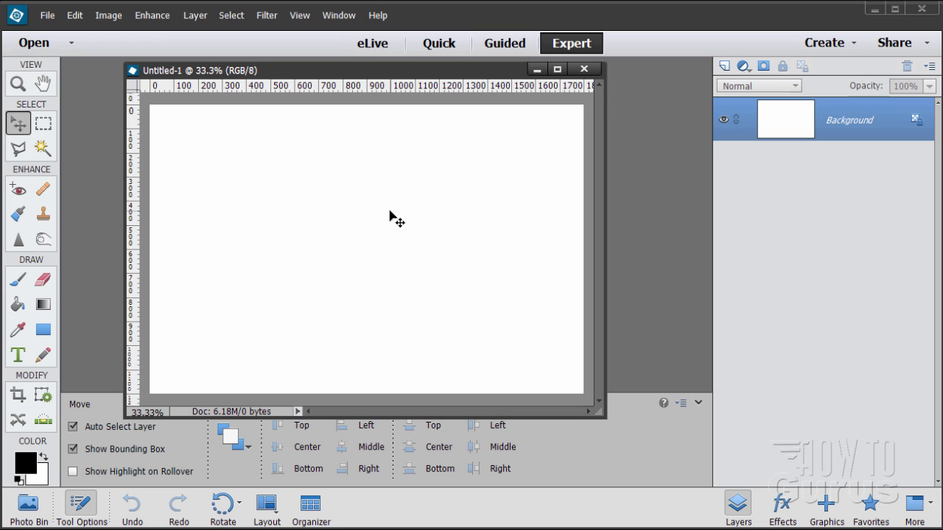
Step: Place the ghost town photo Calico-034.jpg from the Calico Pictures folder into the blank document
{"action": "left_click", "coordinate": [47, 15]}
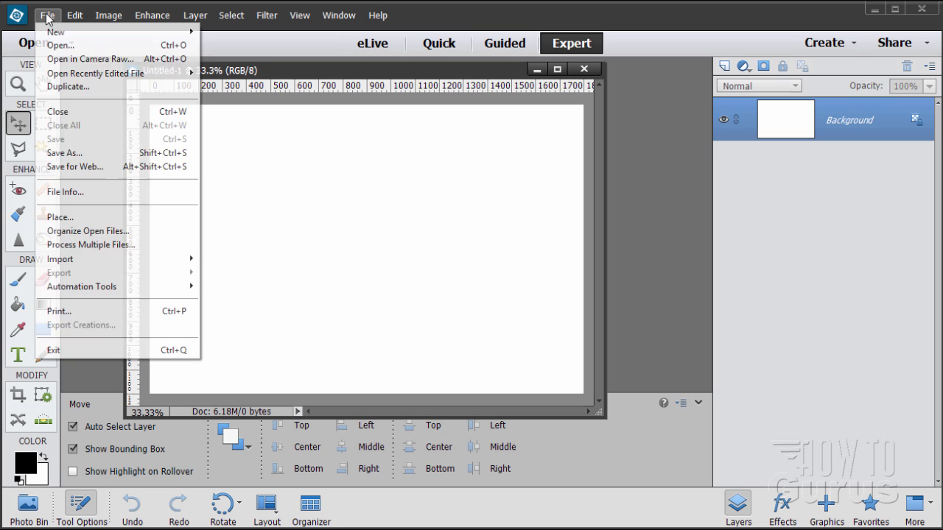
{"action": "left_click", "coordinate": [62, 220]}
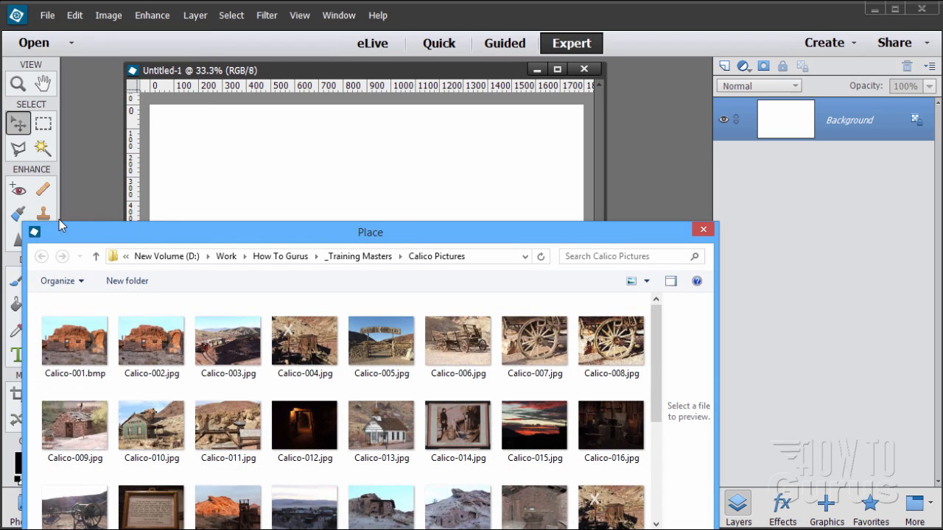
{"action": "left_click_drag", "start_coordinate": [387, 242], "coordinate": [410, 109]}
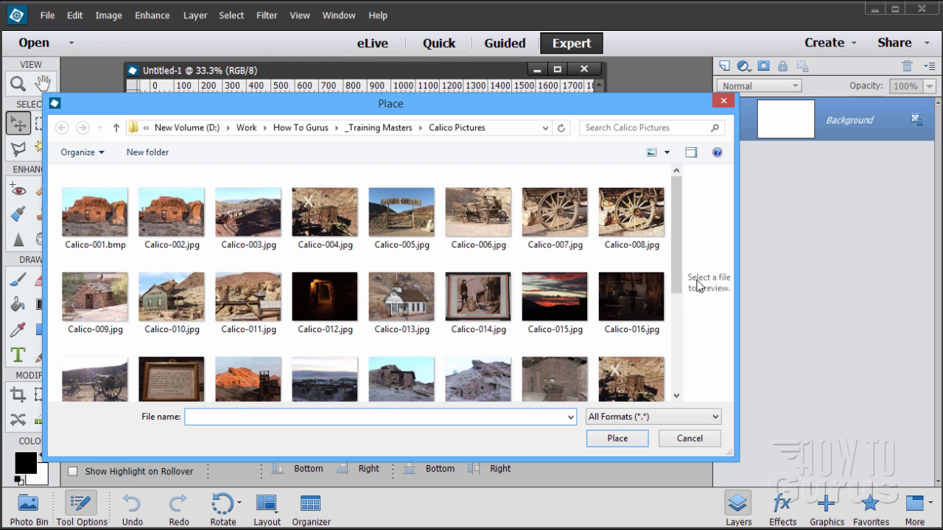
{"action": "left_click_drag", "start_coordinate": [677, 258], "coordinate": [687, 328]}
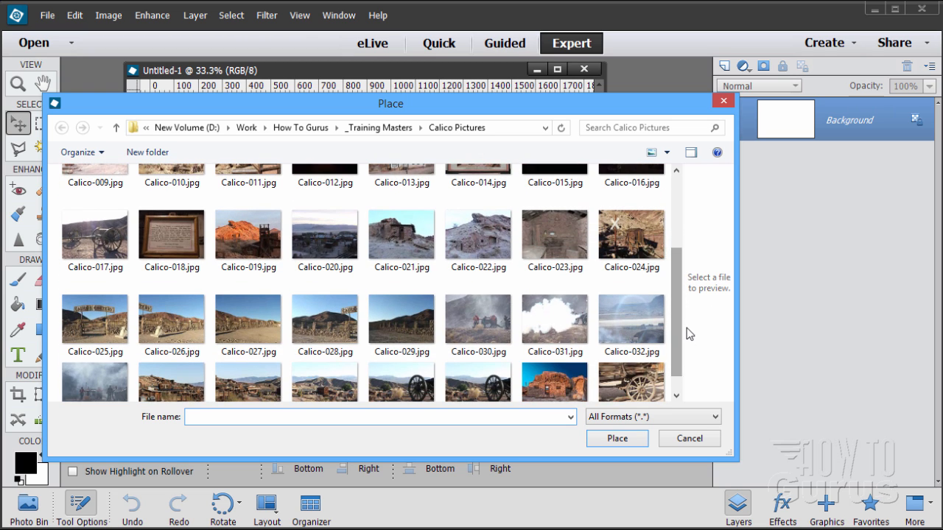
{"action": "left_click", "coordinate": [186, 367]}
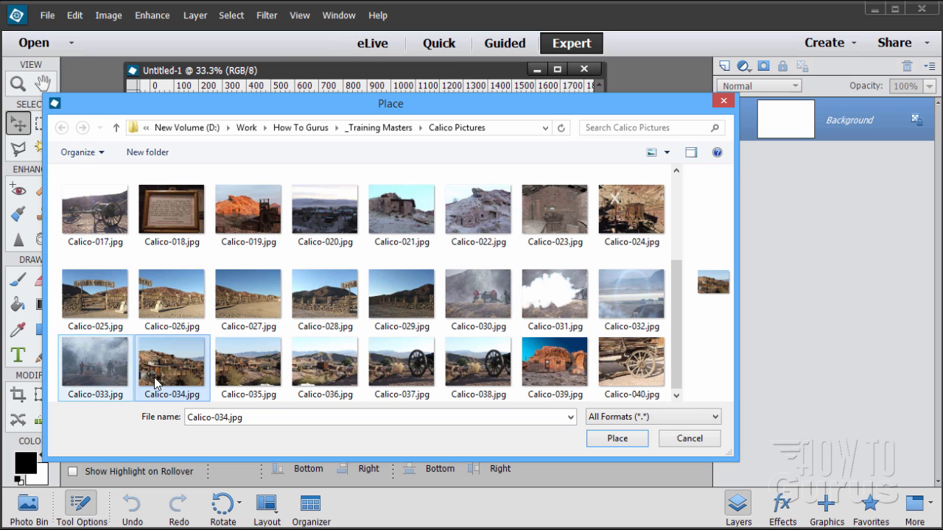
{"action": "mouse_move", "coordinate": [170, 384]}
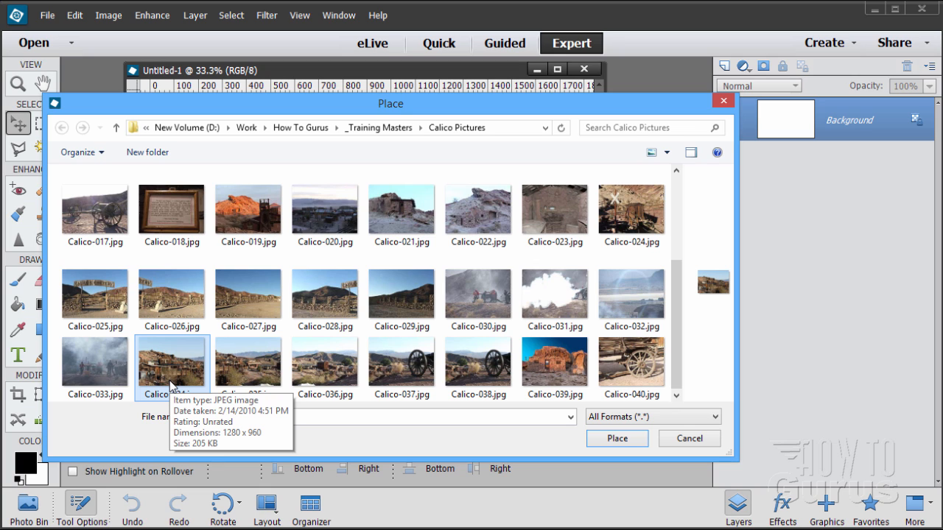
{"action": "left_click", "coordinate": [170, 385]}
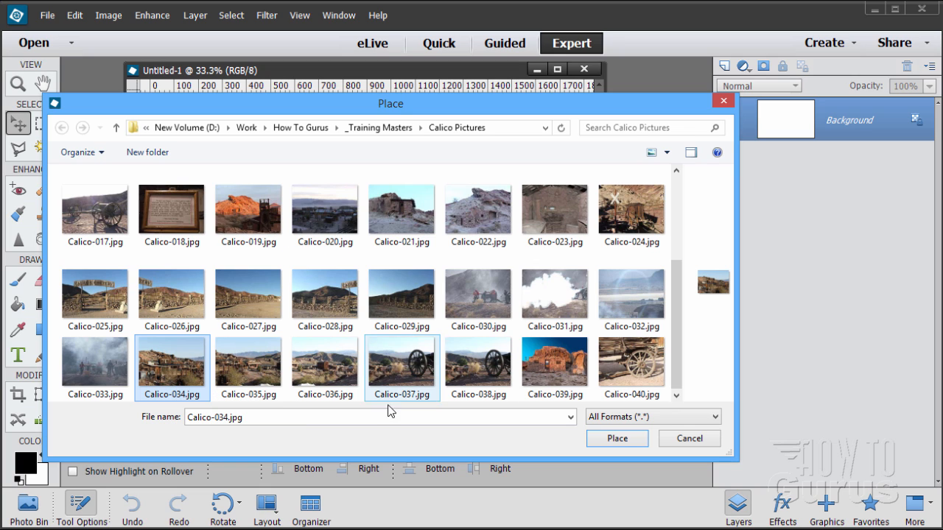
{"action": "double_click", "coordinate": [180, 379]}
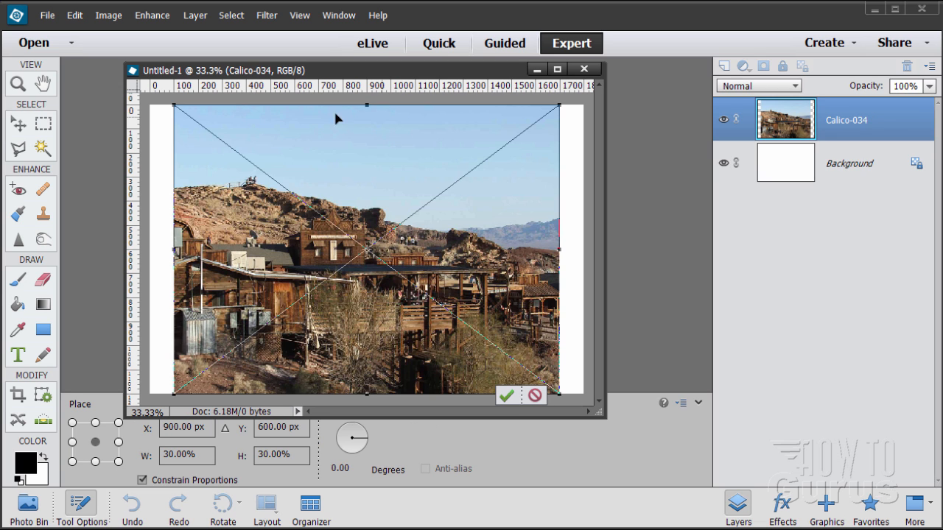
Step: Enlarge the document window and scale the placed photo proportionally from two opposite corners until it covers the whole canvas
{"action": "left_click_drag", "start_coordinate": [603, 416], "coordinate": [672, 491]}
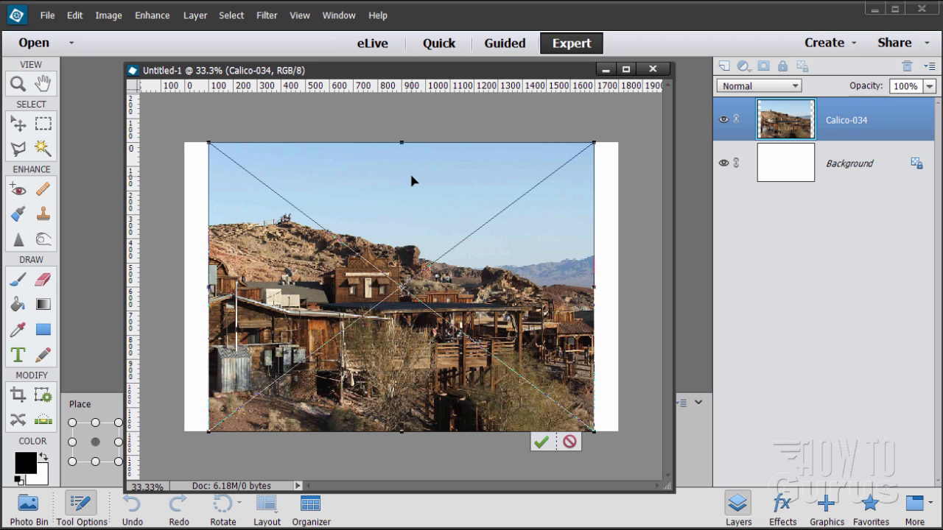
{"action": "left_click_drag", "start_coordinate": [669, 489], "coordinate": [696, 509]}
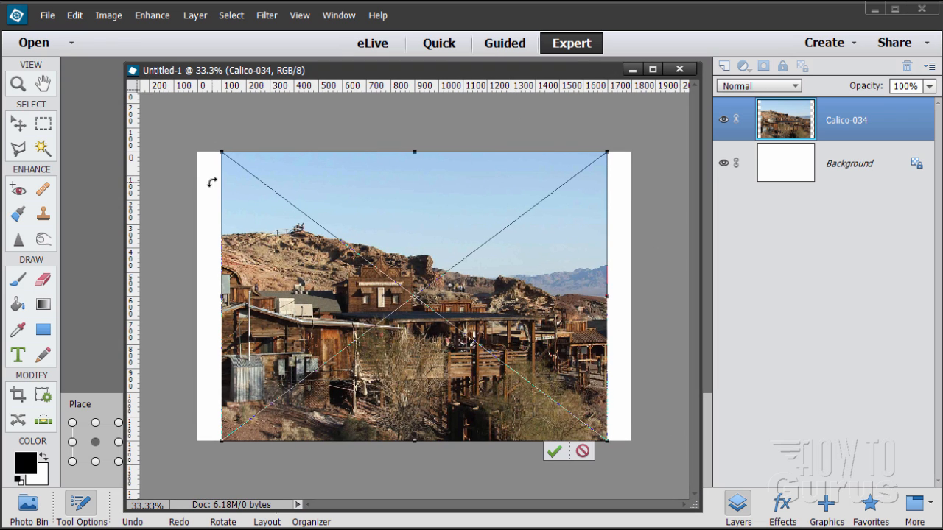
{"action": "left_click_drag", "start_coordinate": [221, 150], "coordinate": [192, 131]}
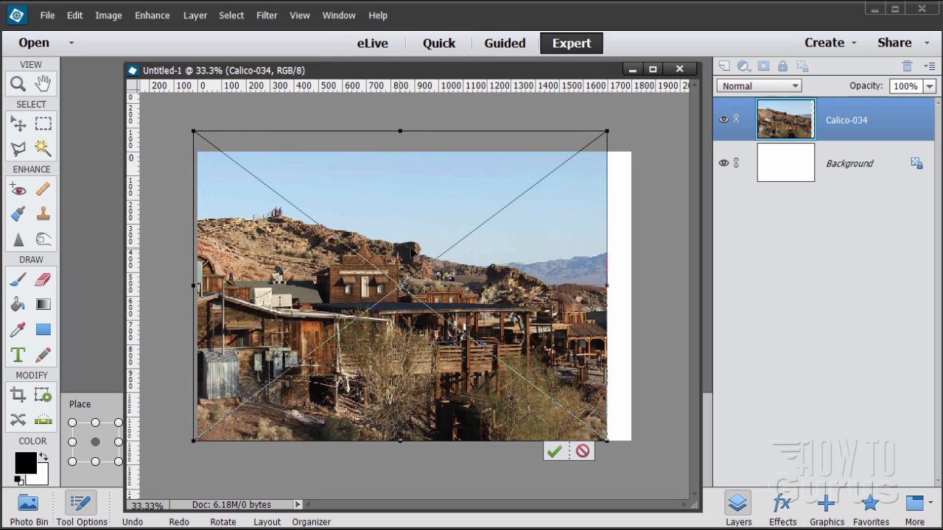
{"action": "left_click_drag", "start_coordinate": [608, 444], "coordinate": [638, 462]}
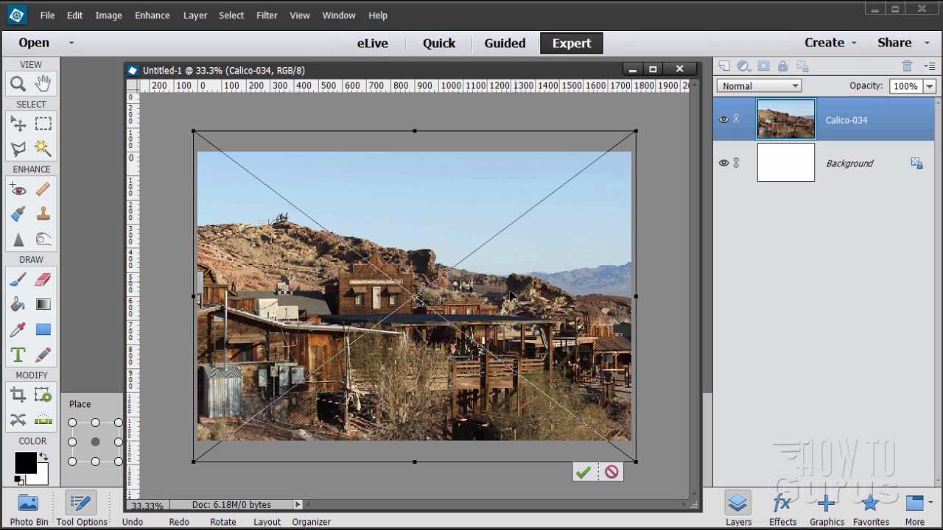
{"action": "left_click", "coordinate": [581, 473]}
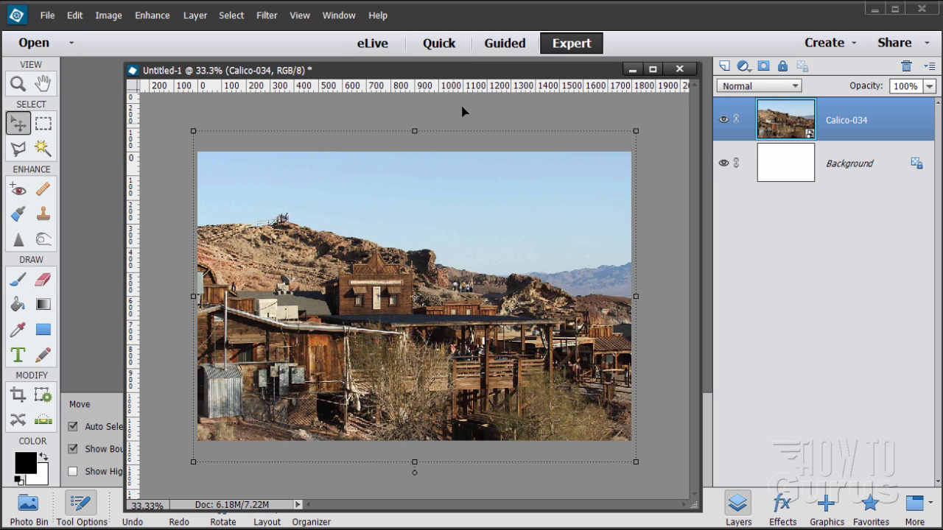
Step: Dock the floating document window as a tab in the workspace
{"action": "left_click_drag", "start_coordinate": [449, 73], "coordinate": [426, 77]}
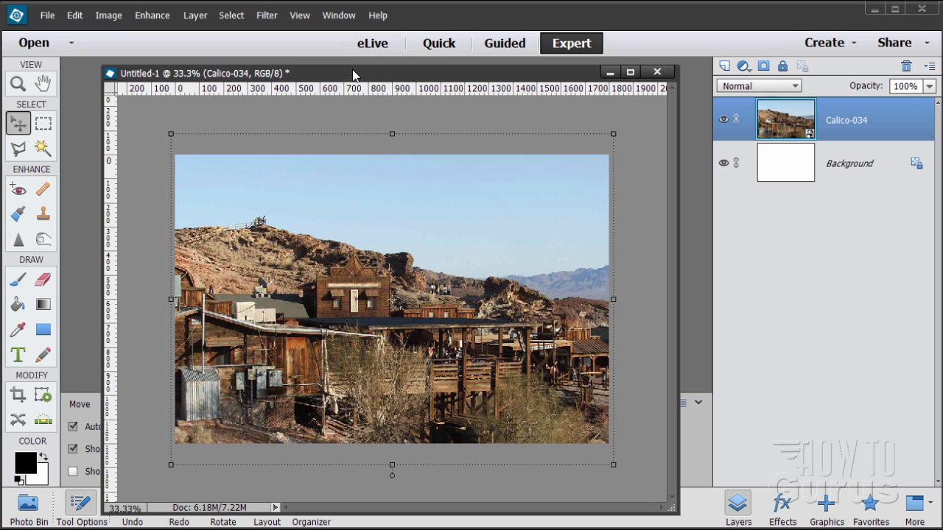
{"action": "mouse_move", "coordinate": [354, 74]}
{"action": "left_mouse_down"}
{"action": "mouse_move", "coordinate": [350, 54]}
{"action": "mouse_move", "coordinate": [366, 79]}
{"action": "mouse_move", "coordinate": [352, 66]}
{"action": "left_mouse_up"}
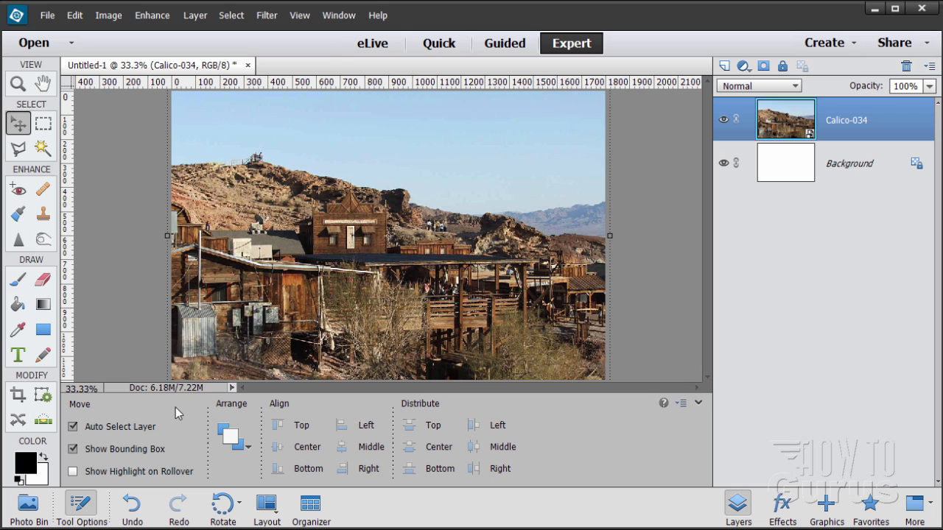
Step: Reset the colors to their defaults and swap them, making the foreground white and the background black
{"action": "left_click", "coordinate": [44, 458]}
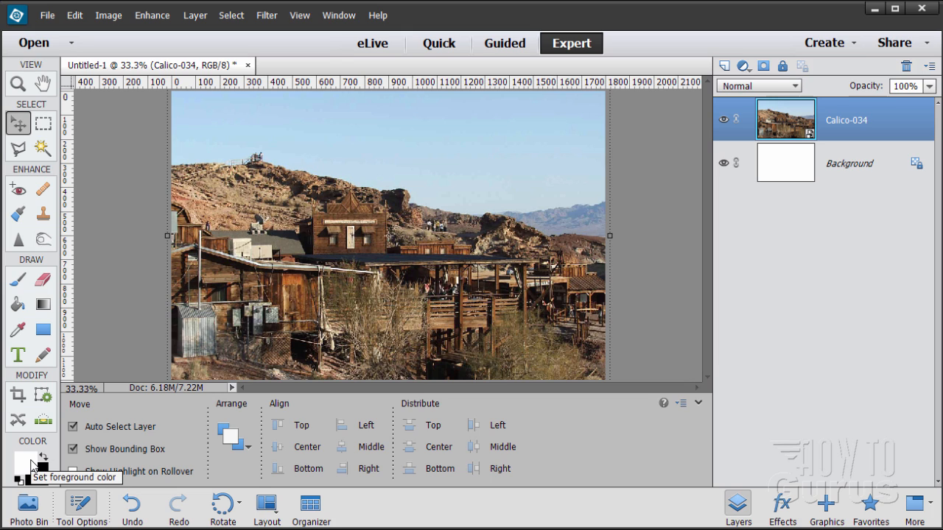
{"action": "left_click", "coordinate": [19, 480]}
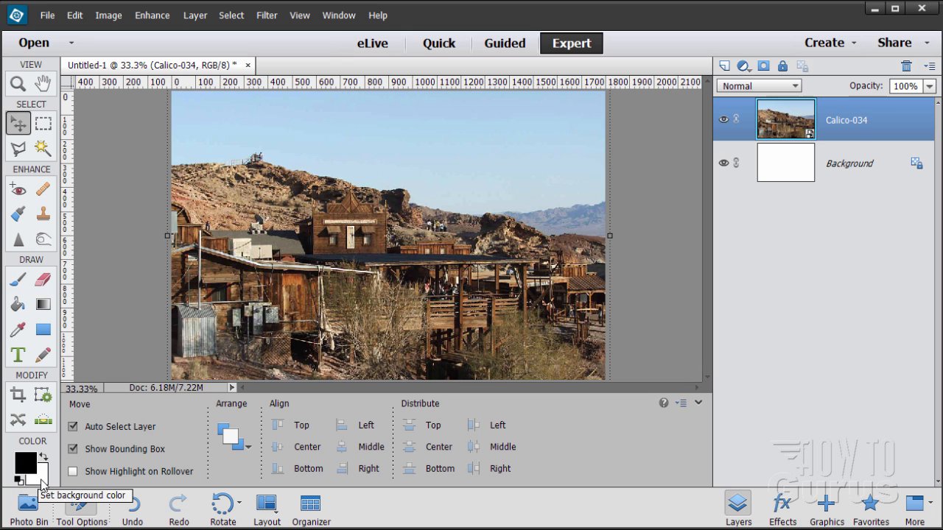
{"action": "left_click", "coordinate": [44, 458]}
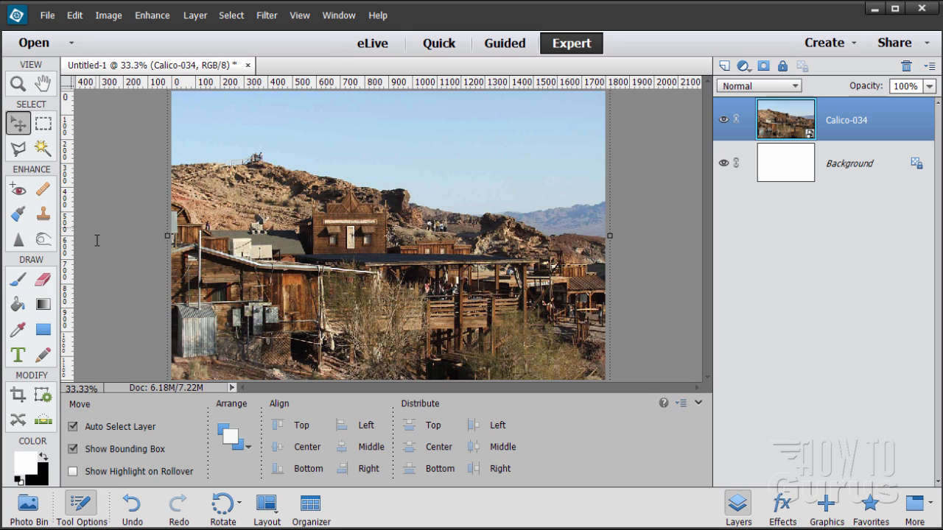
Step: Set up horizontal type in the Showcard Gothic Regular font at a size of 144 pt
{"action": "left_click", "coordinate": [19, 355]}
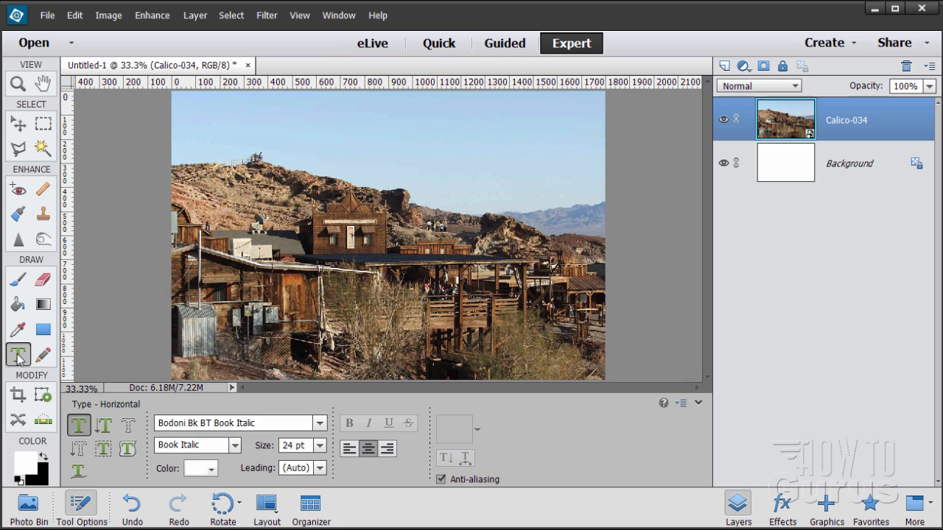
{"action": "left_click", "coordinate": [319, 425]}
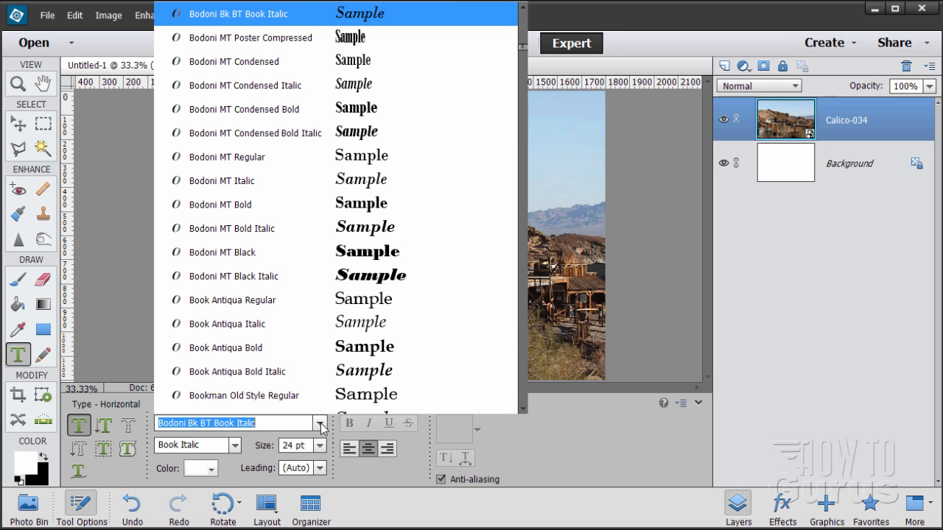
{"action": "scroll", "coordinate": [354, 333], "scroll_direction": "down", "scroll_amount": 4}
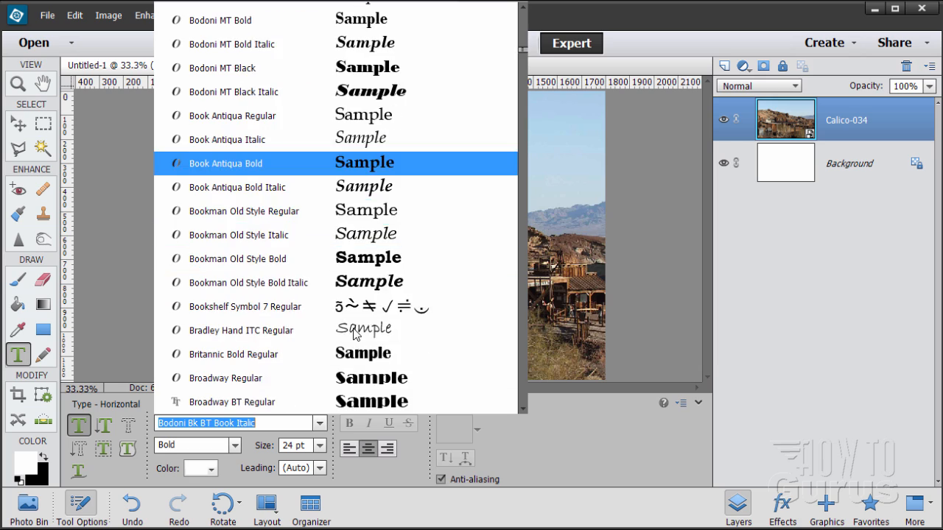
{"action": "scroll", "coordinate": [354, 333], "scroll_direction": "down", "scroll_amount": 8}
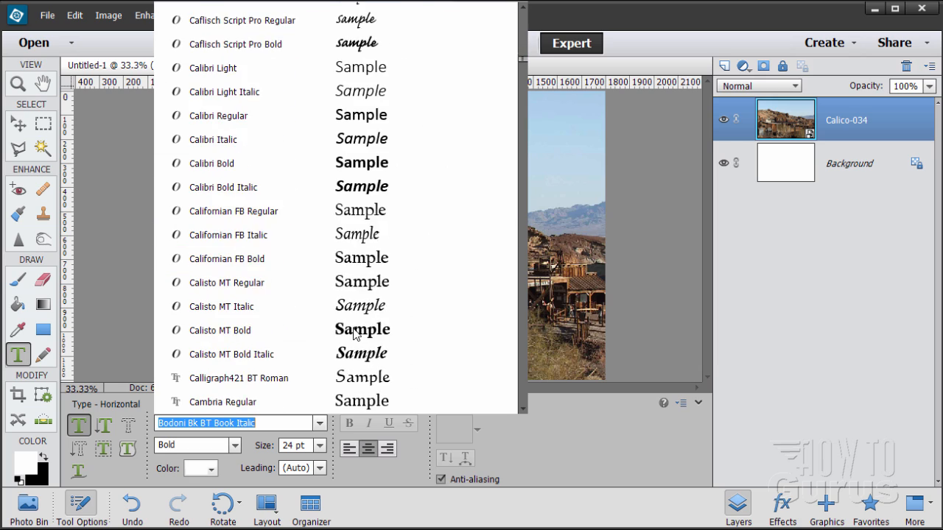
{"action": "scroll", "coordinate": [355, 333], "scroll_direction": "down", "scroll_amount": 15}
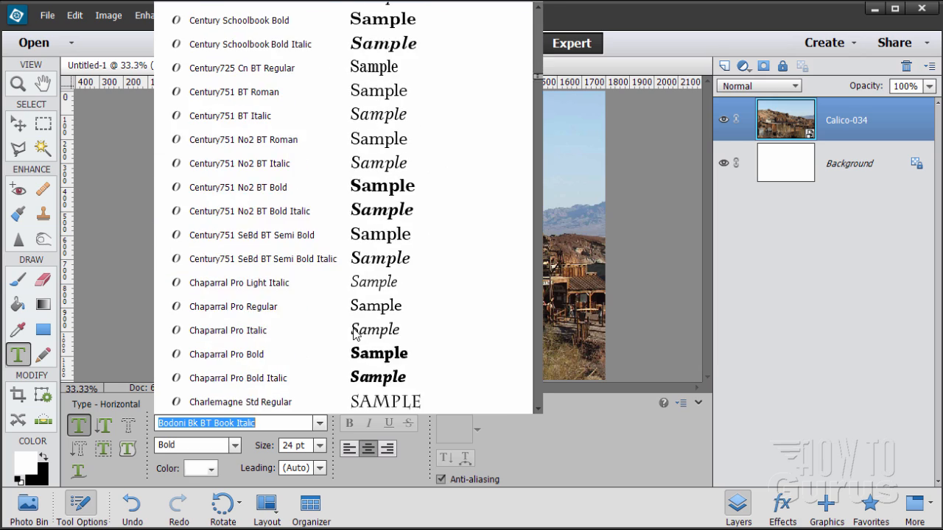
{"action": "scroll", "coordinate": [354, 333], "scroll_direction": "down", "scroll_amount": 20}
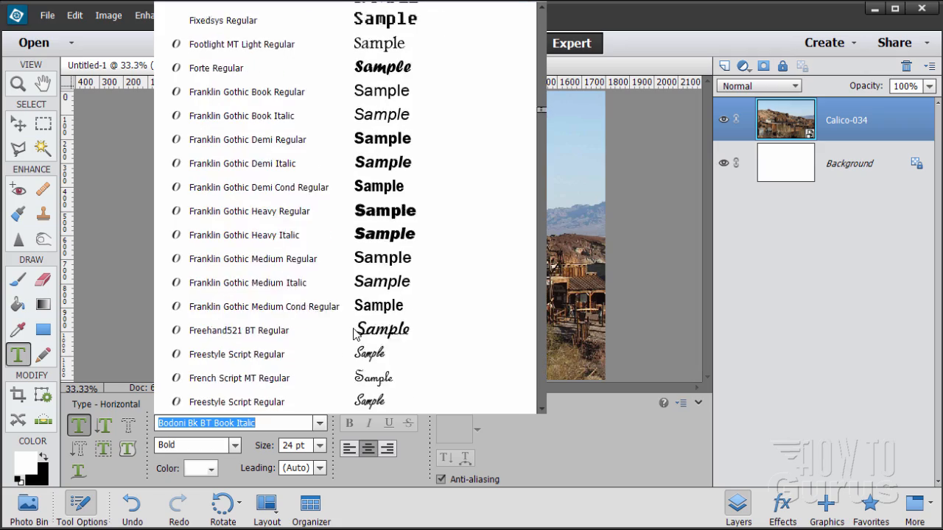
{"action": "scroll", "coordinate": [355, 333], "scroll_direction": "down", "scroll_amount": 18}
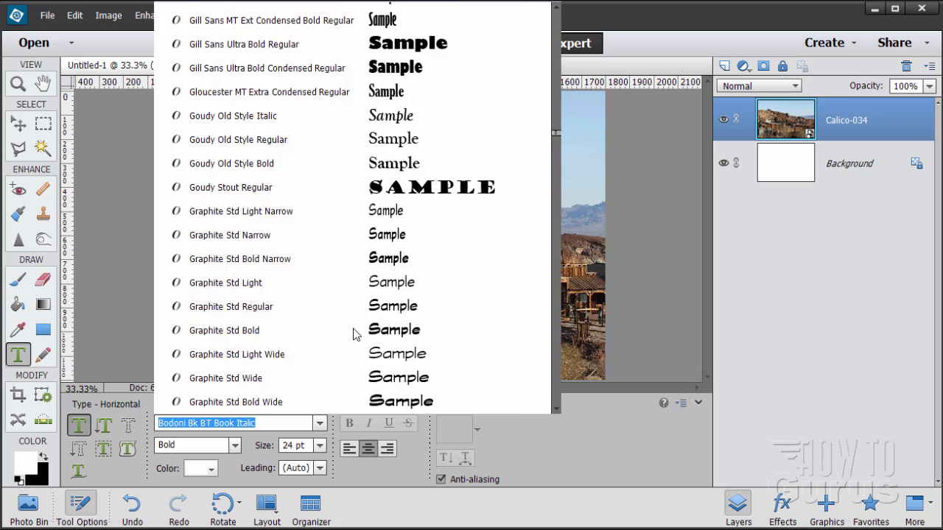
{"action": "scroll", "coordinate": [355, 333], "scroll_direction": "up", "scroll_amount": 4}
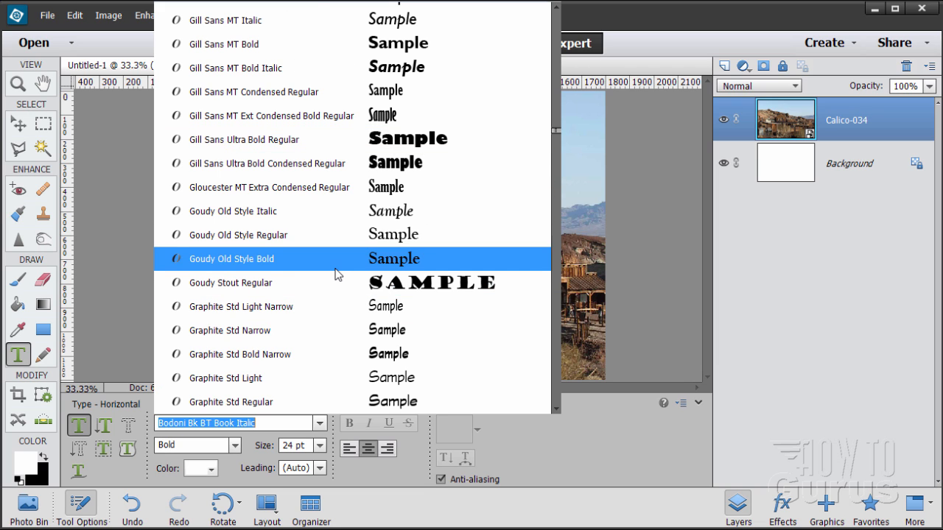
{"action": "scroll", "coordinate": [337, 270], "scroll_direction": "down", "scroll_amount": 10}
{"action": "scroll", "coordinate": [337, 275], "scroll_direction": "down", "scroll_amount": 8}
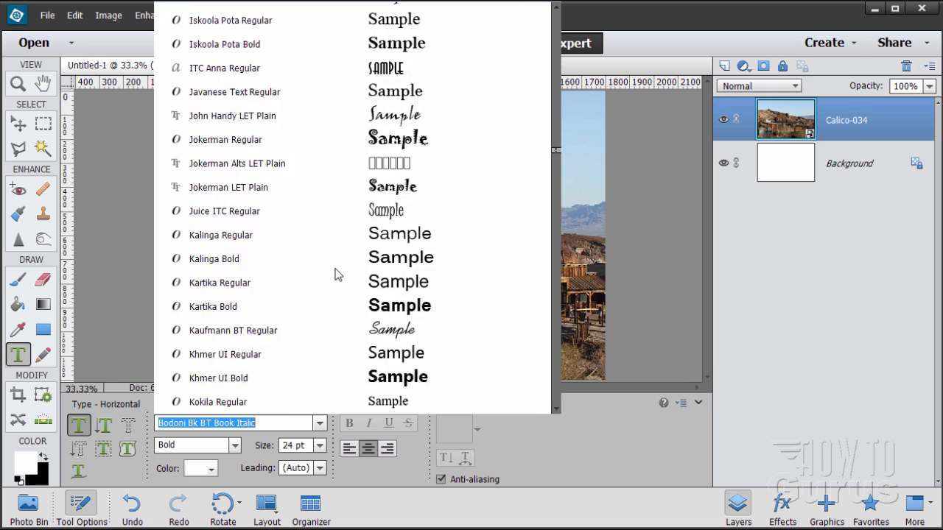
{"action": "scroll", "coordinate": [337, 274], "scroll_direction": "down", "scroll_amount": 9}
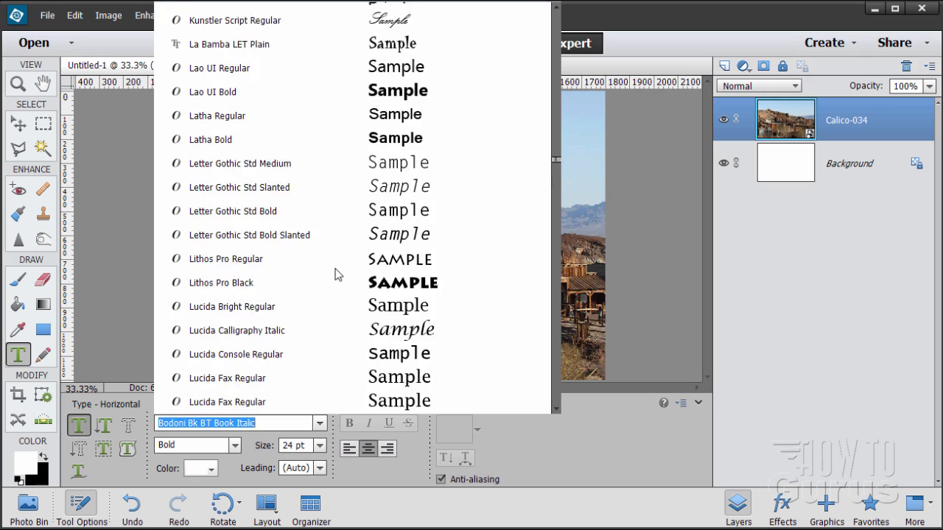
{"action": "scroll", "coordinate": [337, 274], "scroll_direction": "down", "scroll_amount": 7}
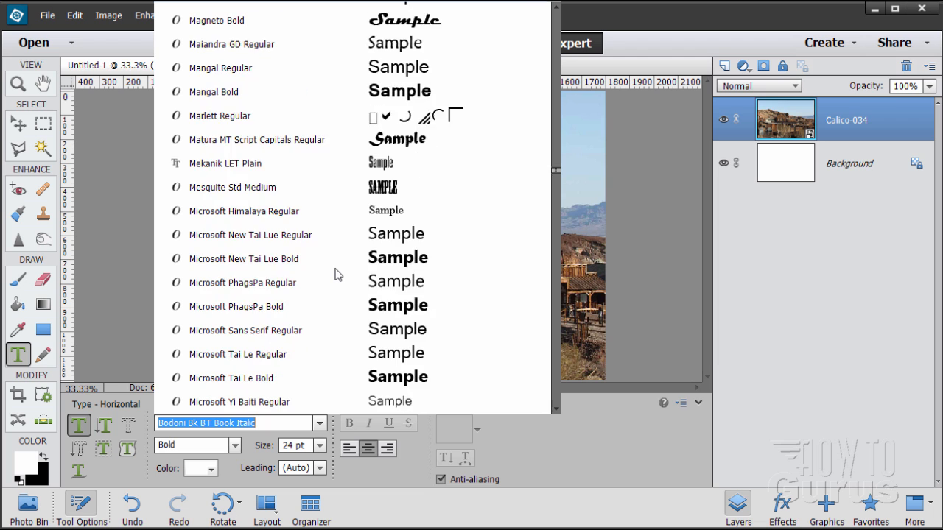
{"action": "scroll", "coordinate": [336, 275], "scroll_direction": "down", "scroll_amount": 1}
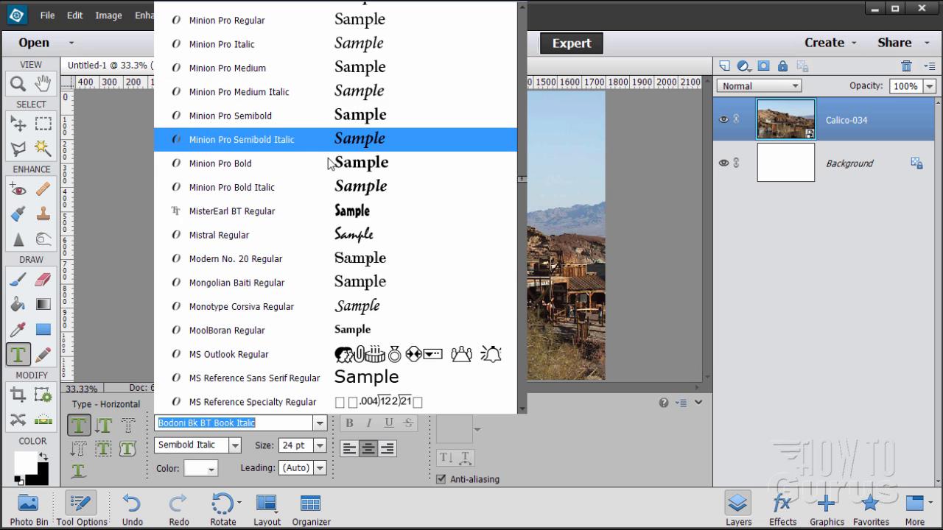
{"action": "scroll", "coordinate": [285, 322], "scroll_direction": "down", "scroll_amount": 7}
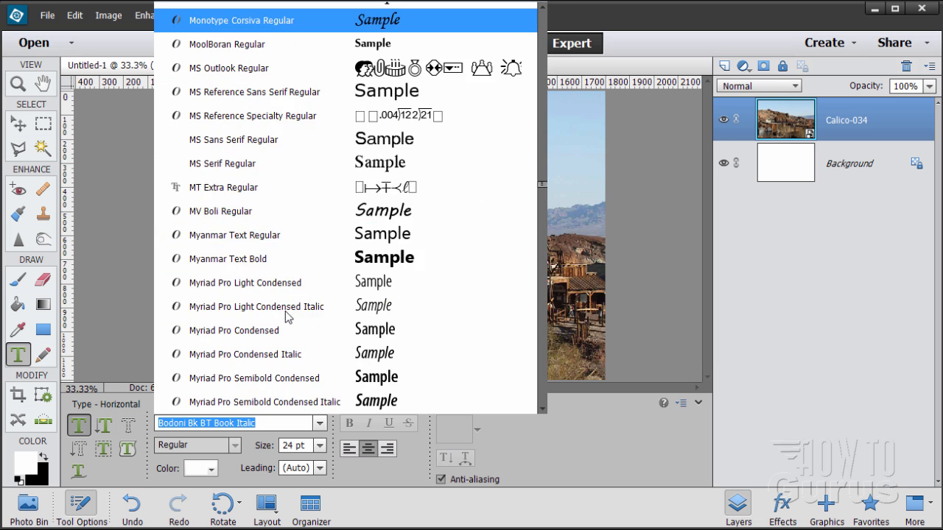
{"action": "scroll", "coordinate": [285, 311], "scroll_direction": "down", "scroll_amount": 20}
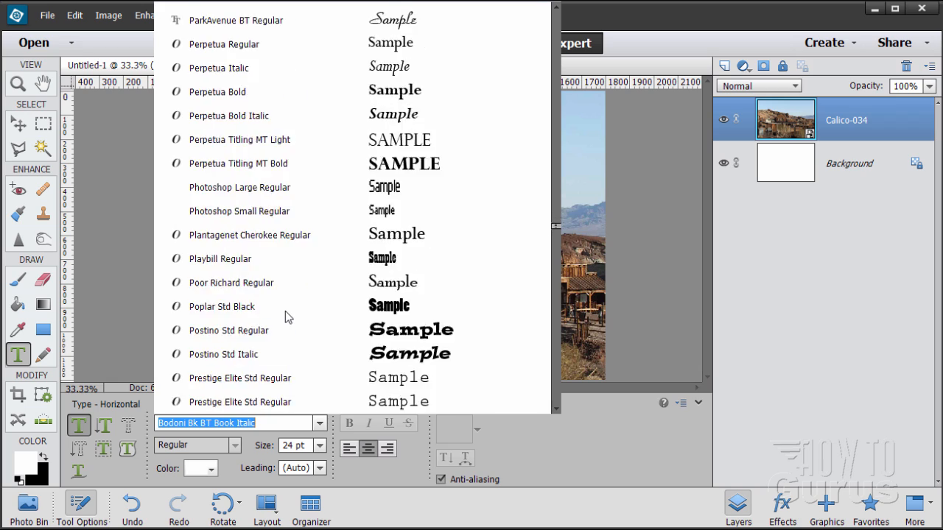
{"action": "scroll", "coordinate": [285, 313], "scroll_direction": "down", "scroll_amount": 10}
{"action": "scroll", "coordinate": [285, 312], "scroll_direction": "down", "scroll_amount": 3}
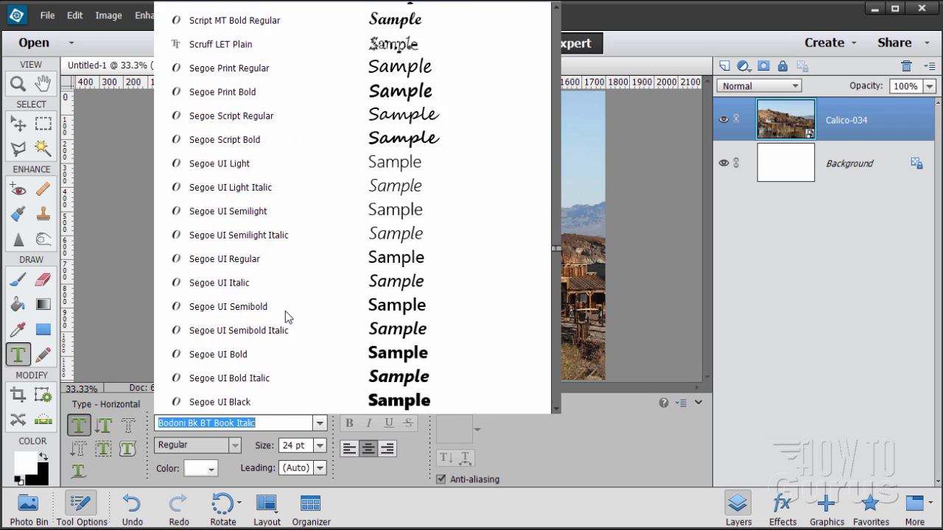
{"action": "scroll", "coordinate": [285, 311], "scroll_direction": "down", "scroll_amount": 2}
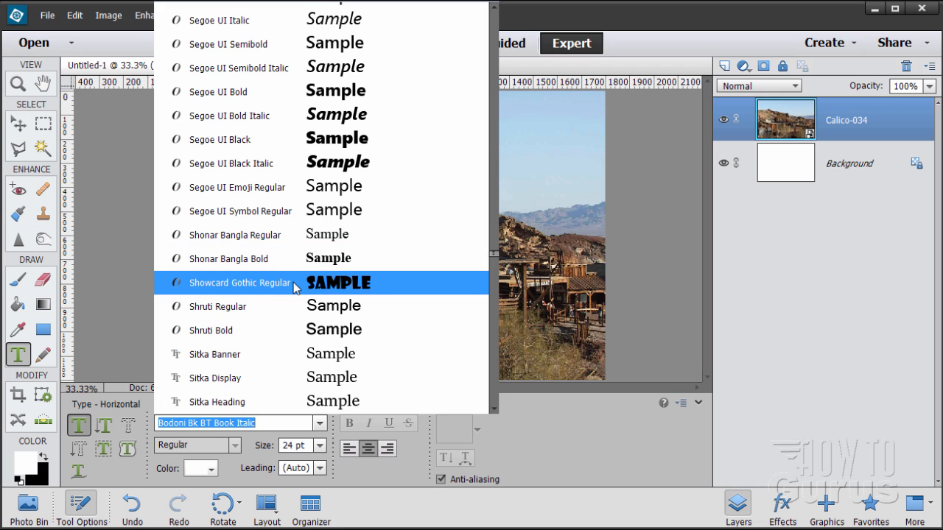
{"action": "left_click", "coordinate": [293, 282]}
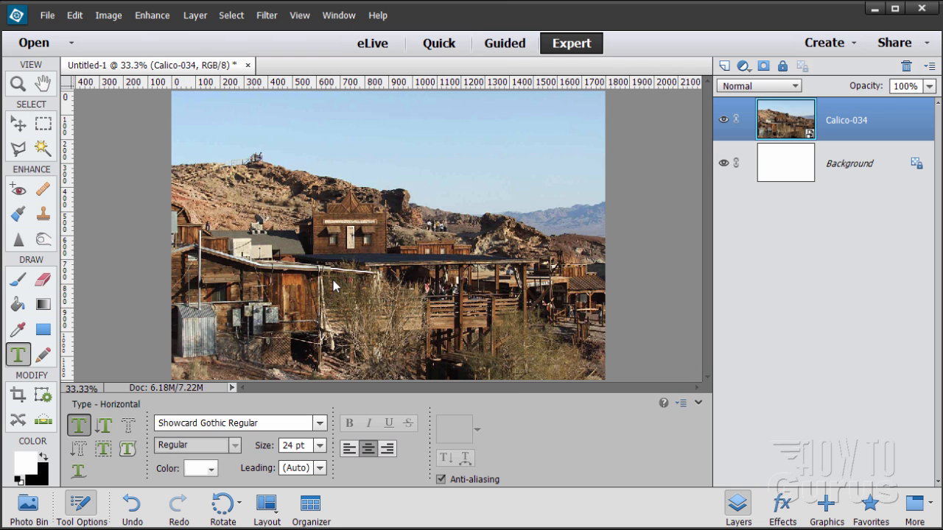
{"action": "left_click", "coordinate": [308, 446]}
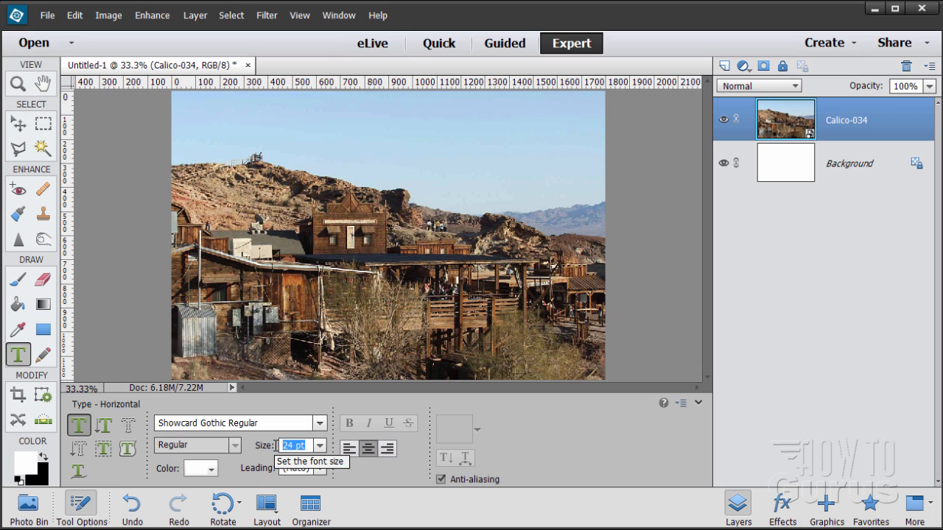
{"action": "type", "text": "144"}
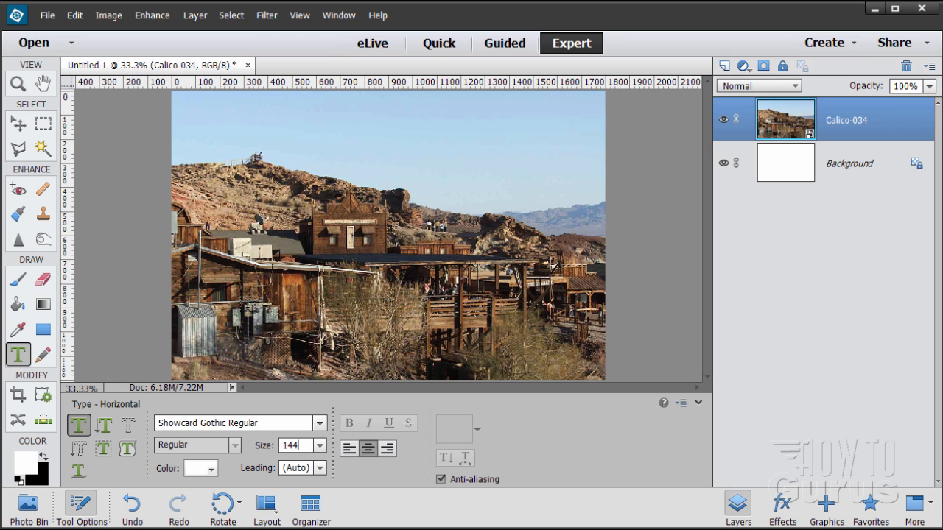
Step: Add a white letter C as its own text layer over the buildings at the photo's left side
{"action": "left_click", "coordinate": [242, 300]}
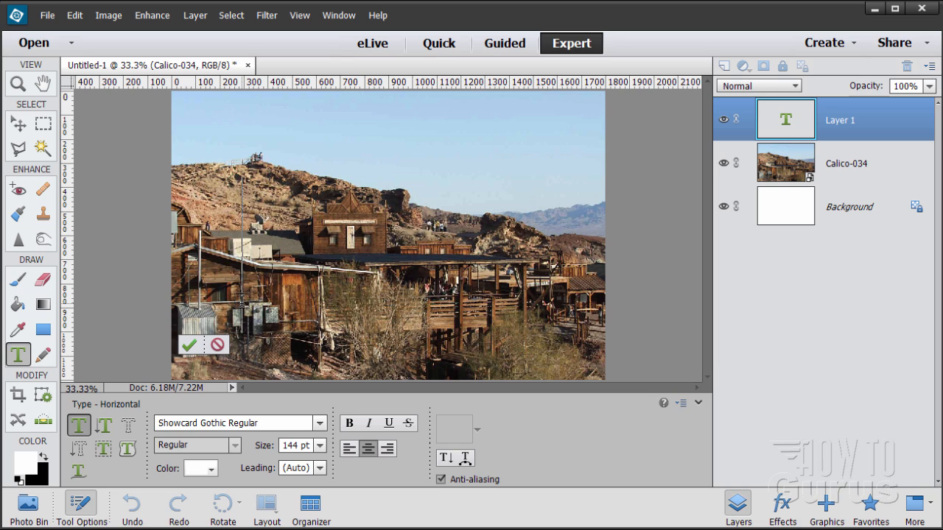
{"action": "type", "text": "C"}
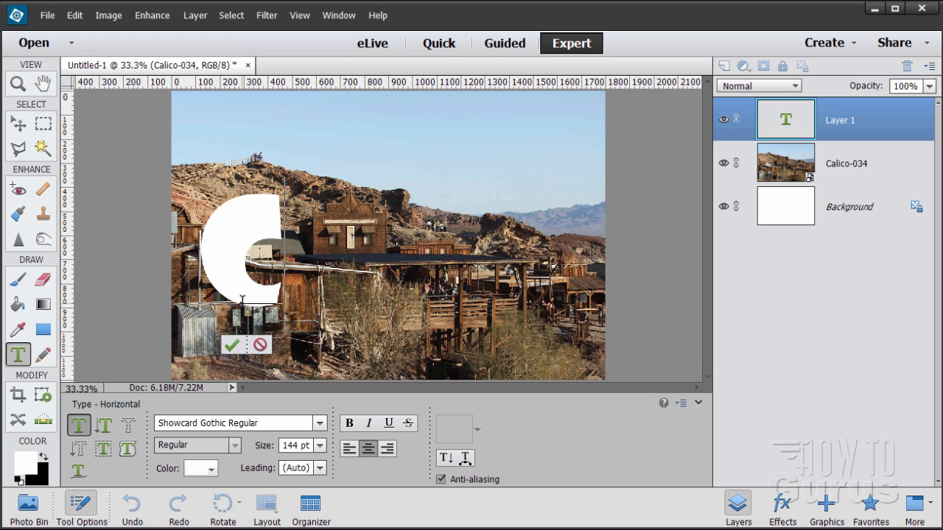
{"action": "left_click", "coordinate": [231, 345]}
{"action": "key", "text": "v"}
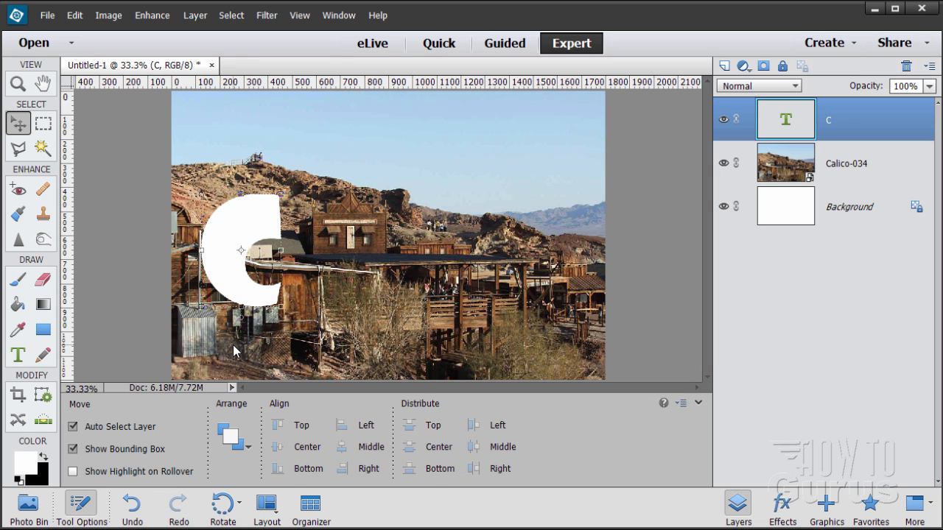
Step: Add the letter A on a separate text layer just right of the C and slightly higher
{"action": "left_click", "coordinate": [18, 355]}
{"action": "left_click", "coordinate": [309, 283]}
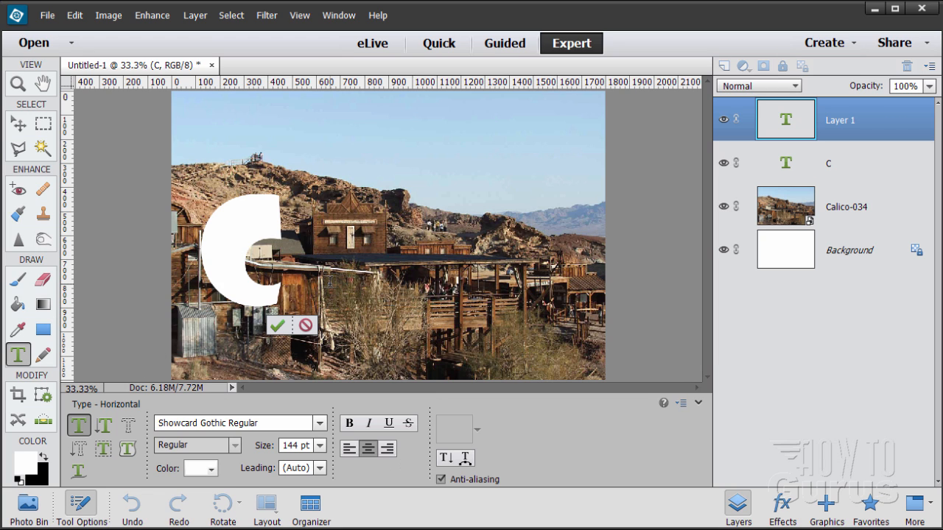
{"action": "type", "text": "A"}
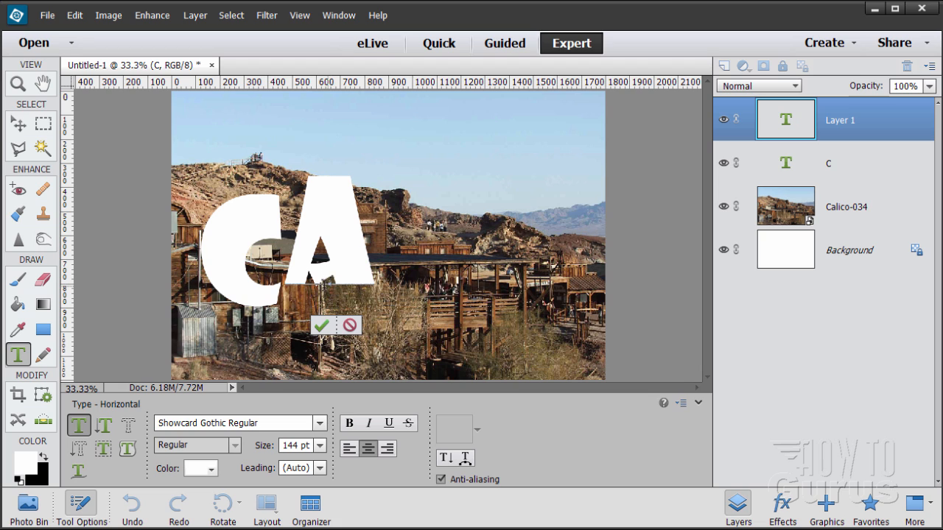
{"action": "left_click", "coordinate": [321, 324]}
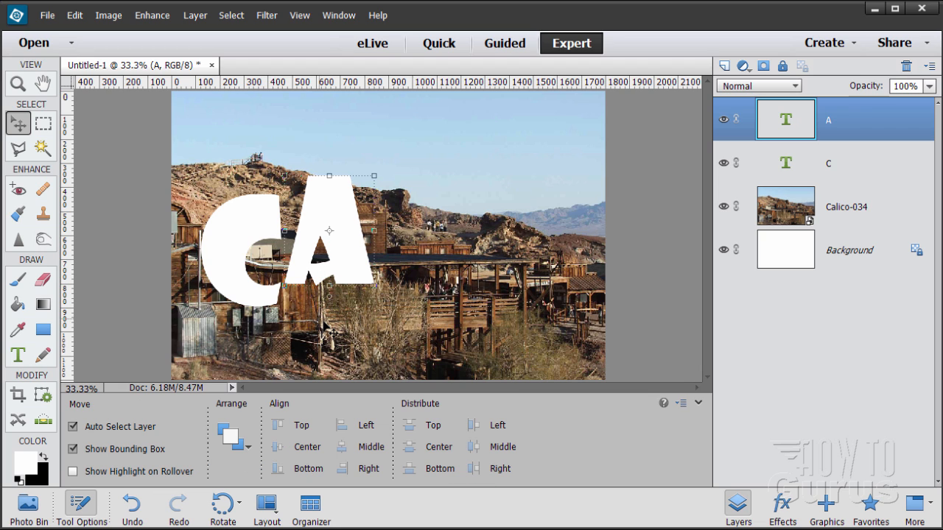
Step: Add the letter L on a separate text layer, lower than the A and slightly overlapping its right edge
{"action": "left_click", "coordinate": [18, 355]}
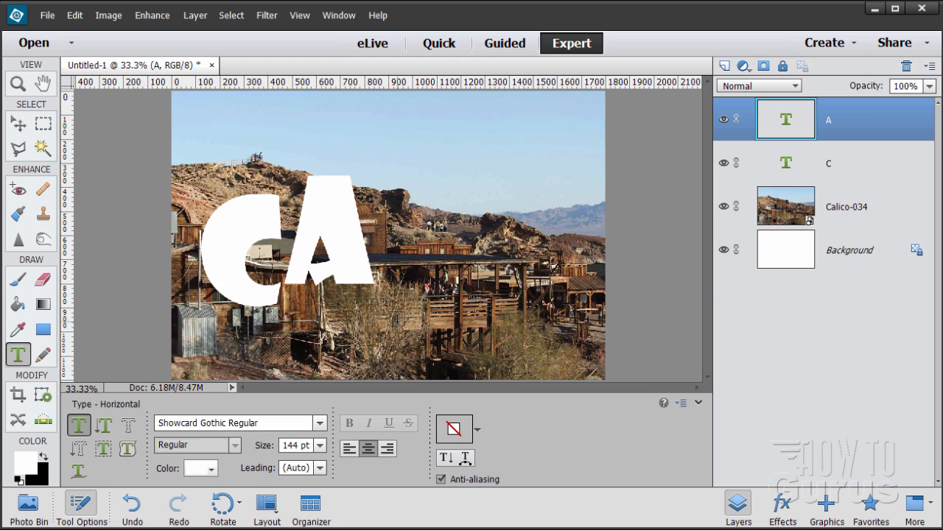
{"action": "left_click", "coordinate": [398, 321]}
{"action": "type", "text": "L"}
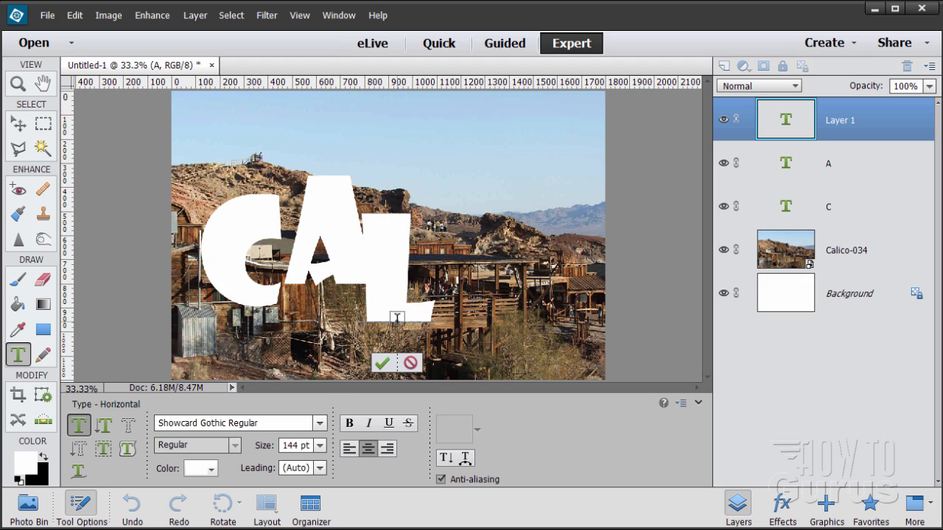
{"action": "left_click", "coordinate": [381, 363]}
{"action": "key", "text": "v"}
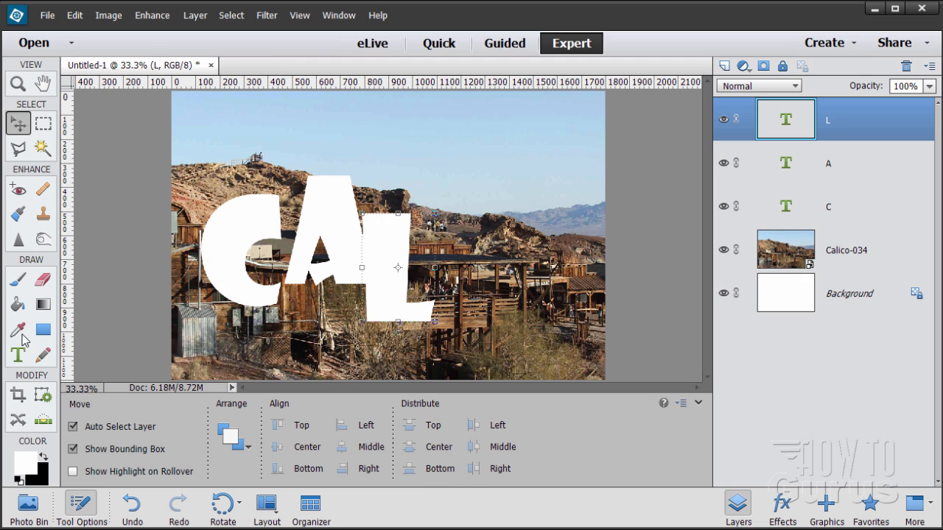
Step: Add the letter I on a separate text layer right of the L, raised above the L's baseline
{"action": "left_click", "coordinate": [17, 355]}
{"action": "left_click", "coordinate": [398, 321]}
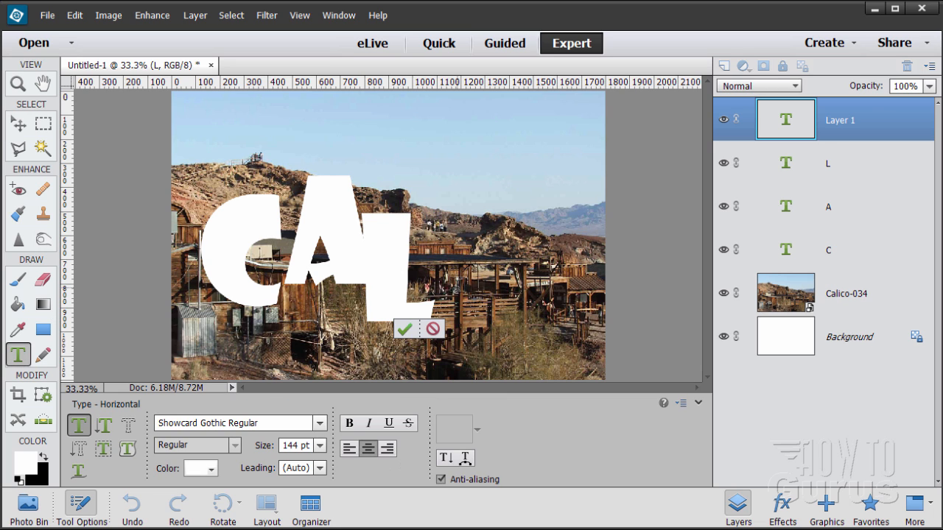
{"action": "type", "text": "I"}
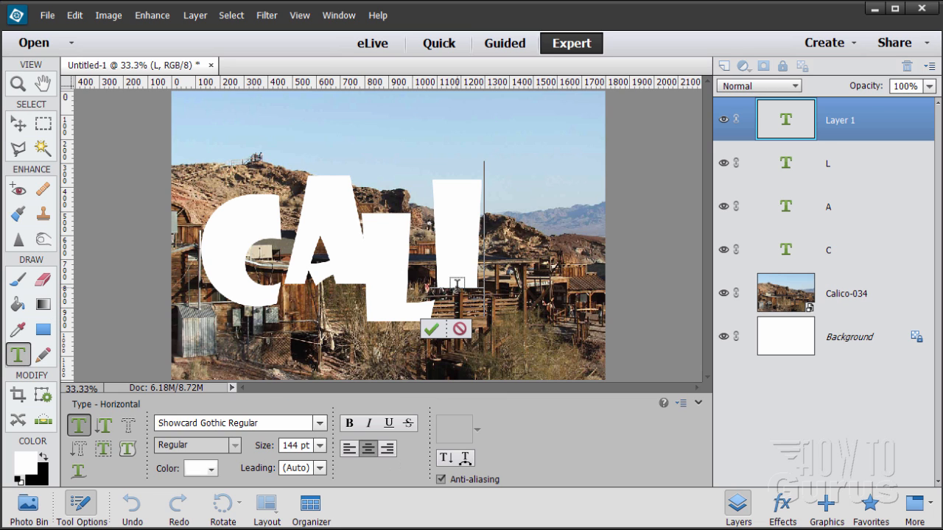
{"action": "left_click", "coordinate": [433, 331]}
{"action": "key", "text": "v"}
Step: Add a second letter C on a separate text layer, lower than the I and overlapping it
{"action": "left_click", "coordinate": [17, 355]}
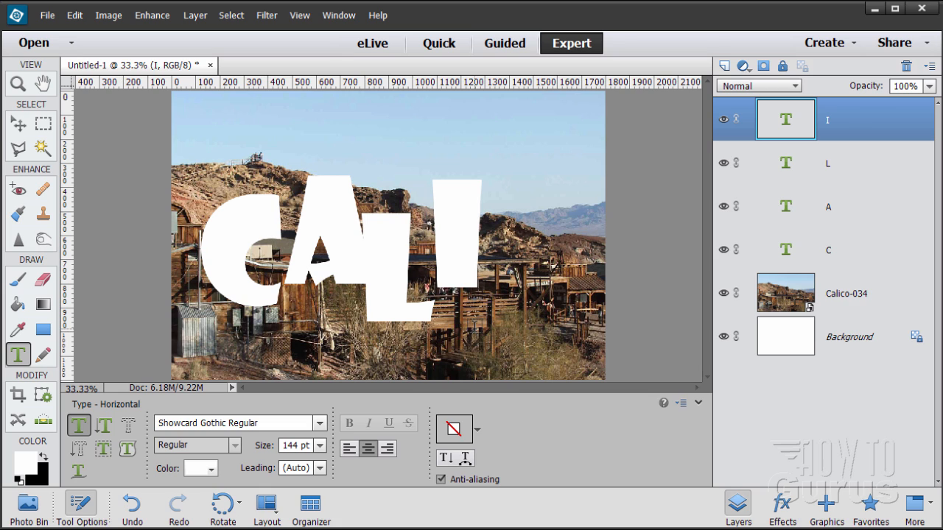
{"action": "left_click", "coordinate": [475, 327]}
{"action": "type", "text": "t"}
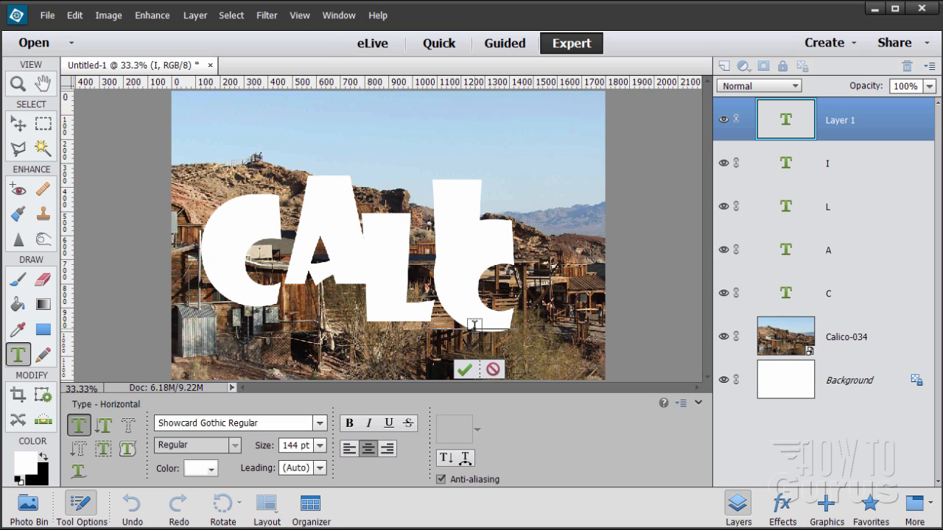
{"action": "left_click", "coordinate": [464, 371]}
{"action": "key", "text": "v"}
Step: Add the letter O on a separate text layer at the photo's right edge to complete the word CALICO
{"action": "left_click", "coordinate": [18, 355]}
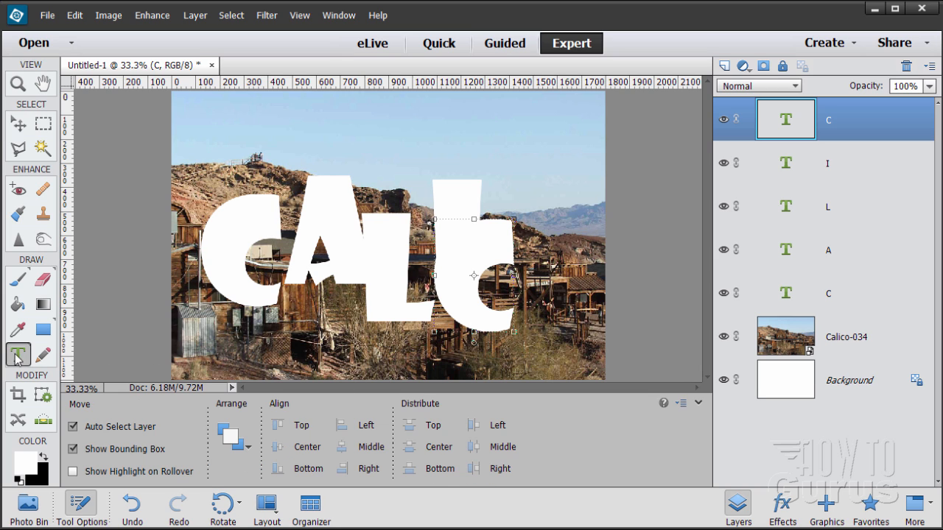
{"action": "left_click", "coordinate": [554, 332]}
{"action": "type", "text": "o"}
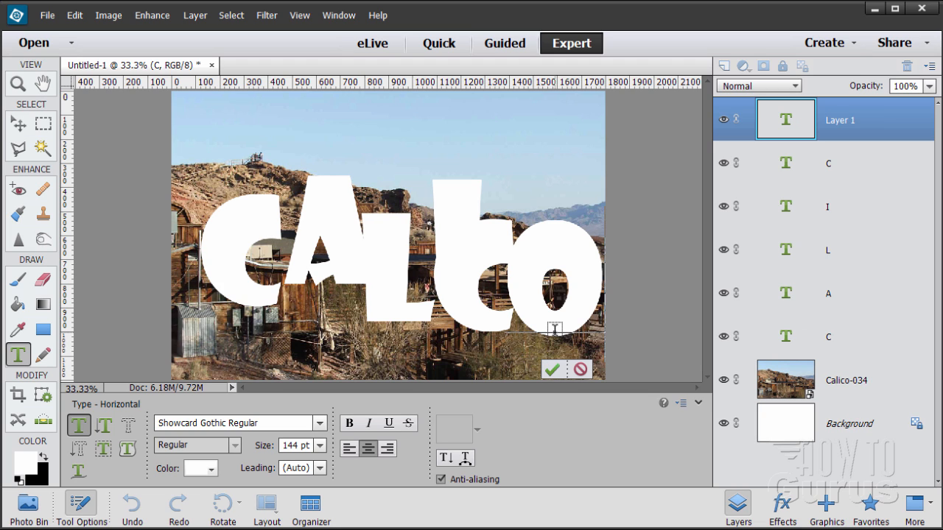
{"action": "left_click", "coordinate": [552, 369]}
{"action": "key", "text": "v"}
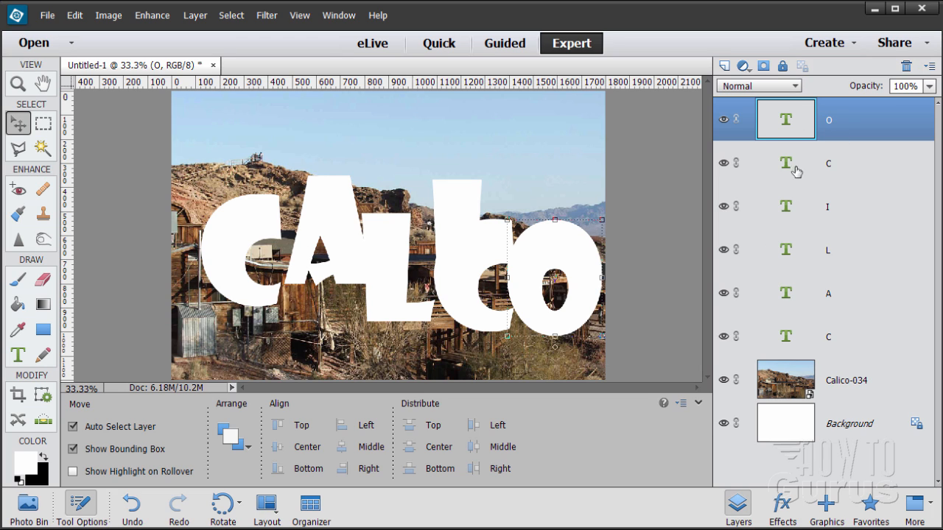
Step: Reorder the letter layers so the first C is on top, followed downward by A, L, I, C and O
{"action": "left_click", "coordinate": [787, 335]}
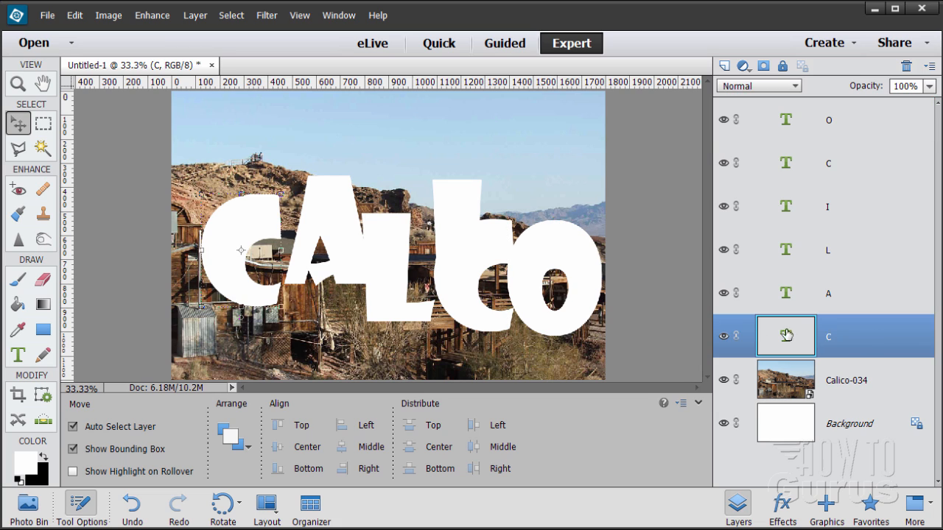
{"action": "left_click_drag", "start_coordinate": [847, 341], "coordinate": [843, 111]}
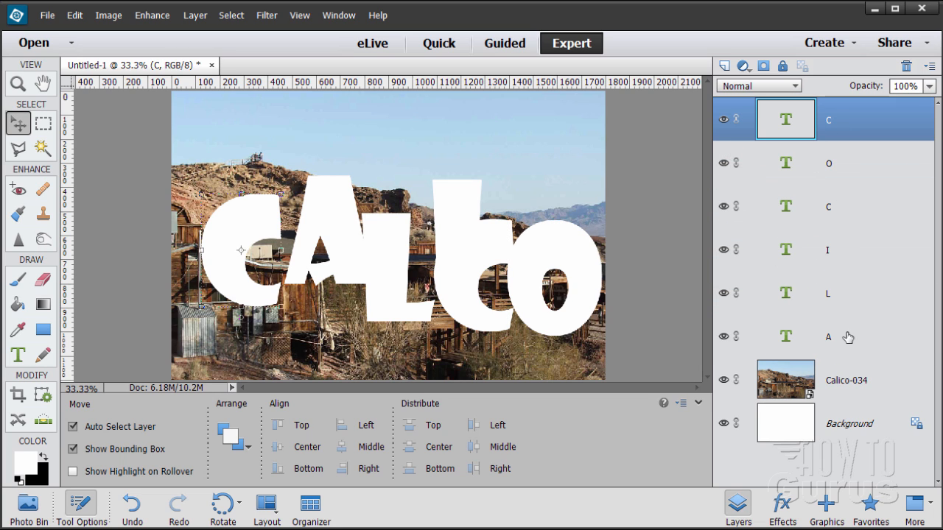
{"action": "left_click_drag", "start_coordinate": [847, 337], "coordinate": [840, 154]}
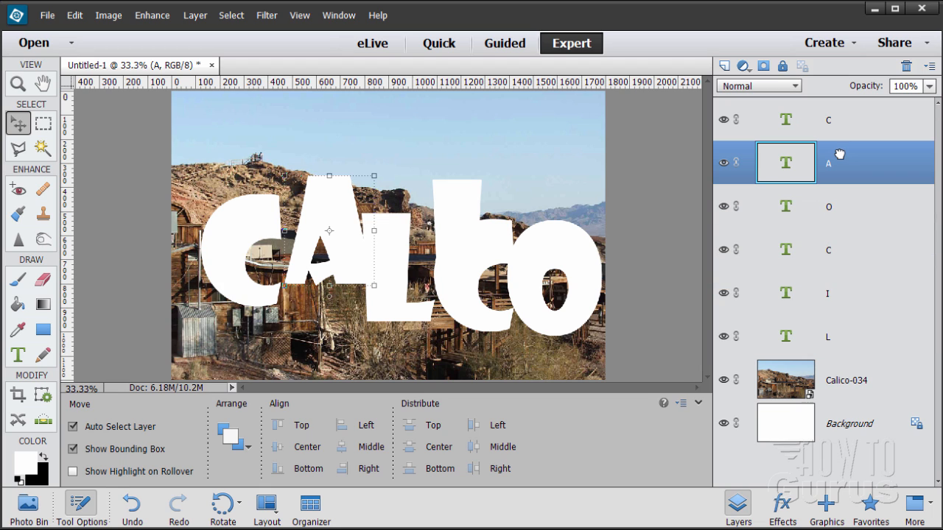
{"action": "left_click_drag", "start_coordinate": [852, 339], "coordinate": [865, 253]}
{"action": "left_click_drag", "start_coordinate": [859, 347], "coordinate": [856, 277]}
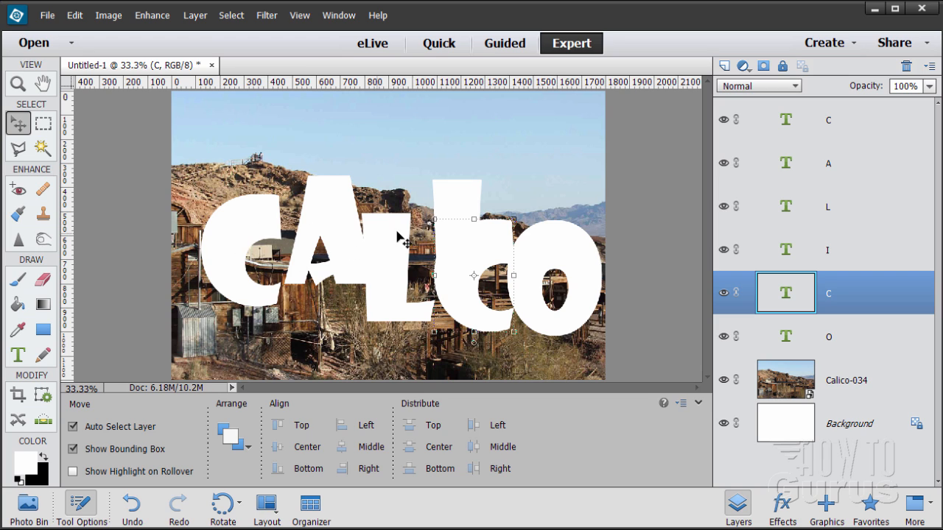
Step: Reposition the first C, A and L closer together so they overlap and climb toward the right
{"action": "left_click", "coordinate": [233, 237]}
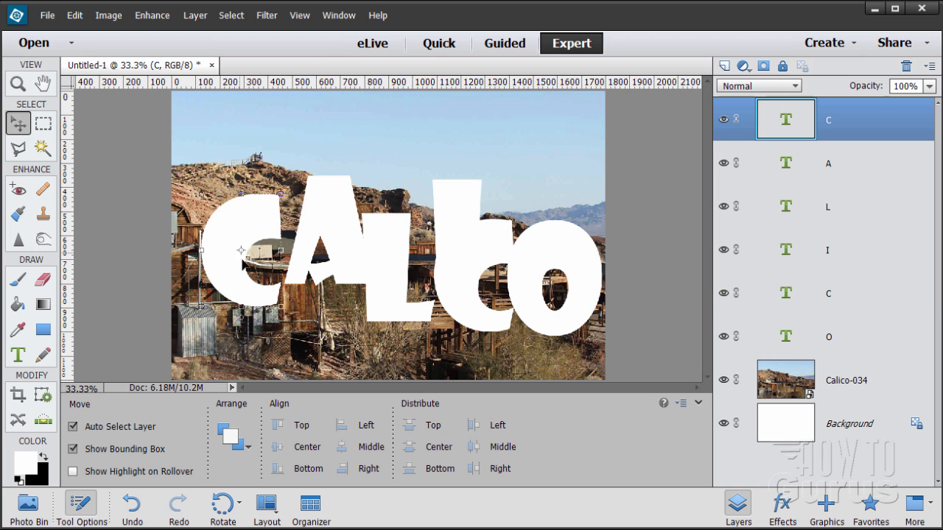
{"action": "left_click_drag", "start_coordinate": [235, 272], "coordinate": [229, 250]}
{"action": "left_click_drag", "start_coordinate": [337, 238], "coordinate": [321, 224]}
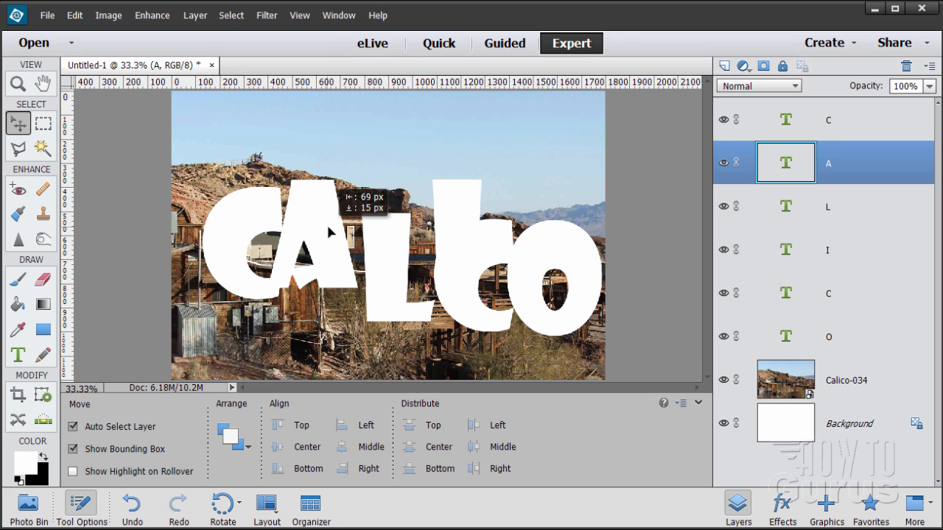
{"action": "left_click_drag", "start_coordinate": [389, 262], "coordinate": [368, 212]}
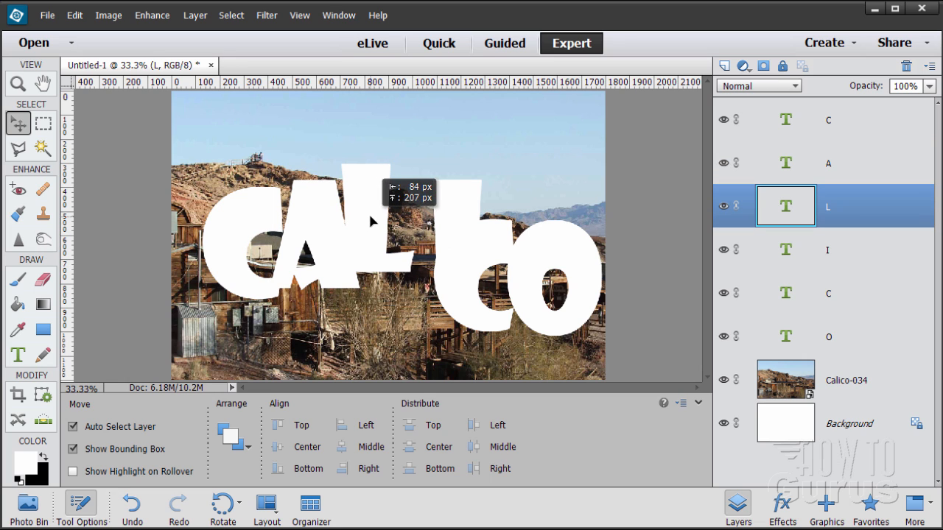
Step: Move the I, second C and O up beside the L so CALICO forms one overlapping word rising toward the right
{"action": "left_click", "coordinate": [468, 230]}
{"action": "left_click_drag", "start_coordinate": [464, 226], "coordinate": [425, 200]}
{"action": "left_click_drag", "start_coordinate": [465, 244], "coordinate": [454, 173]}
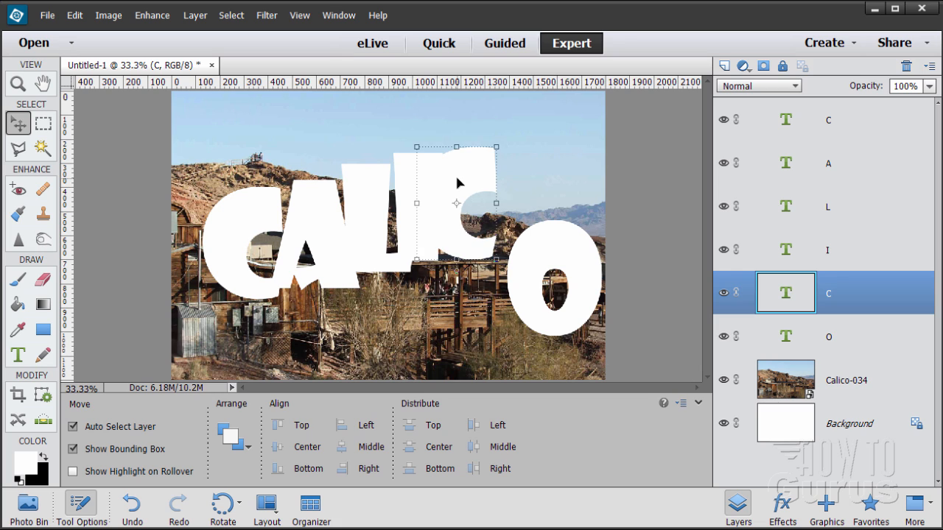
{"action": "left_click", "coordinate": [535, 274]}
{"action": "left_click_drag", "start_coordinate": [534, 274], "coordinate": [498, 162]}
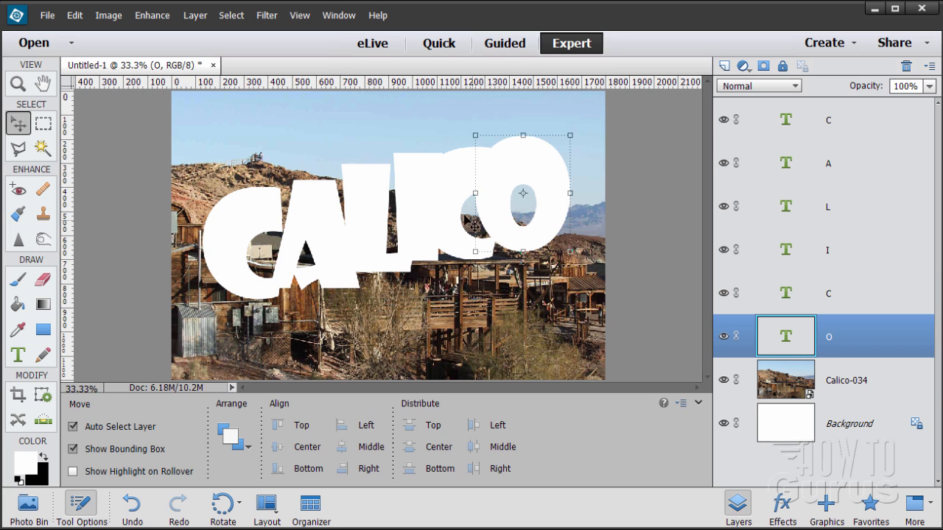
{"action": "left_click_drag", "start_coordinate": [454, 202], "coordinate": [458, 198]}
{"action": "left_click_drag", "start_coordinate": [538, 191], "coordinate": [543, 193]}
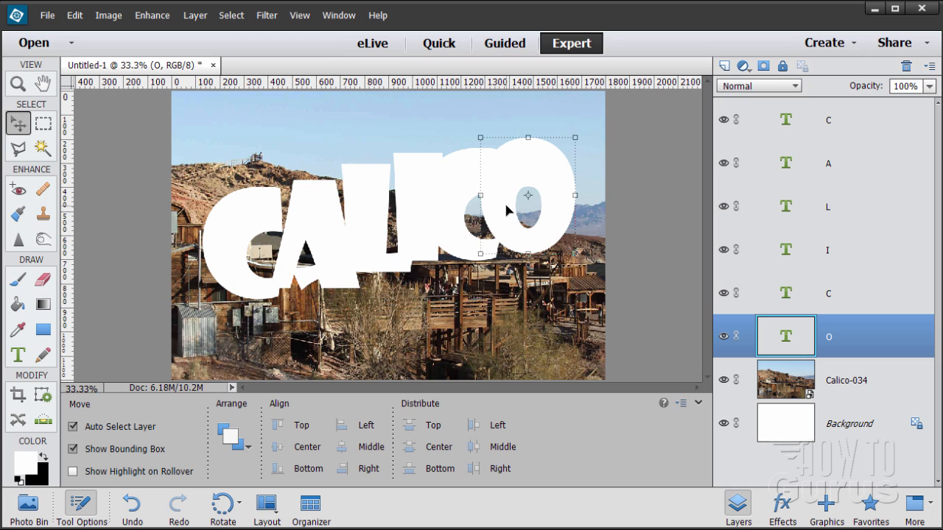
{"action": "left_click", "coordinate": [416, 222]}
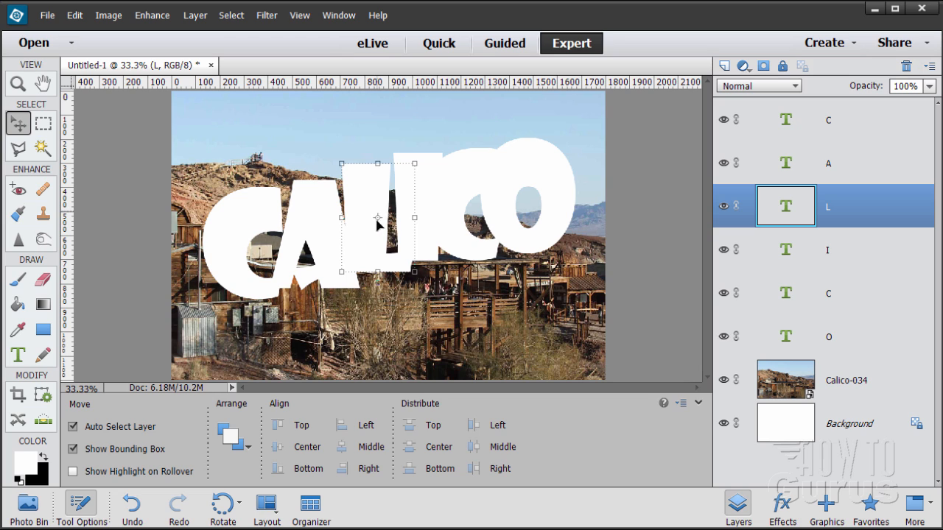
{"action": "left_click", "coordinate": [498, 232]}
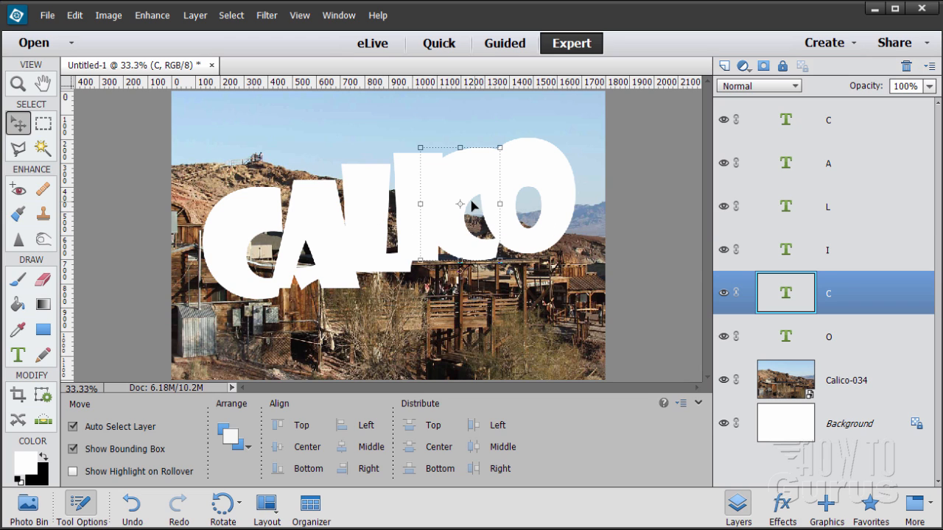
{"action": "left_click", "coordinate": [551, 233]}
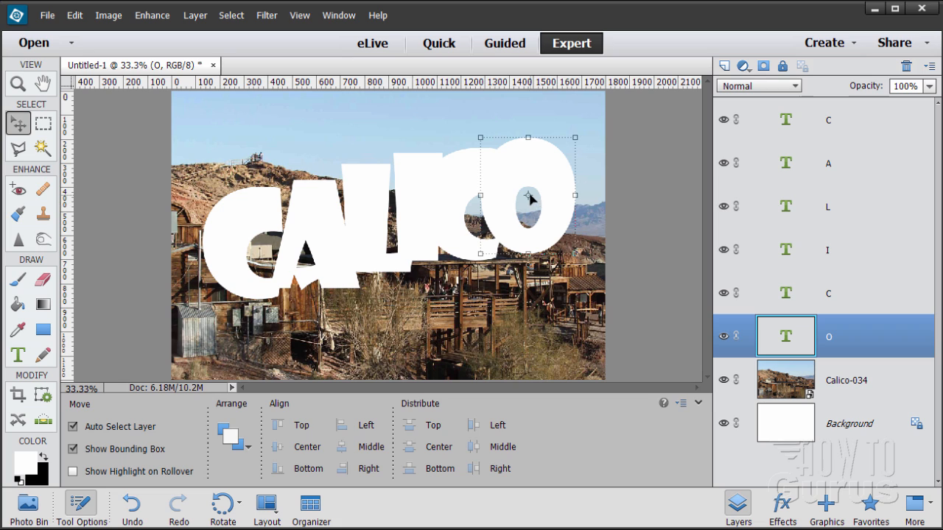
{"action": "left_click", "coordinate": [642, 174]}
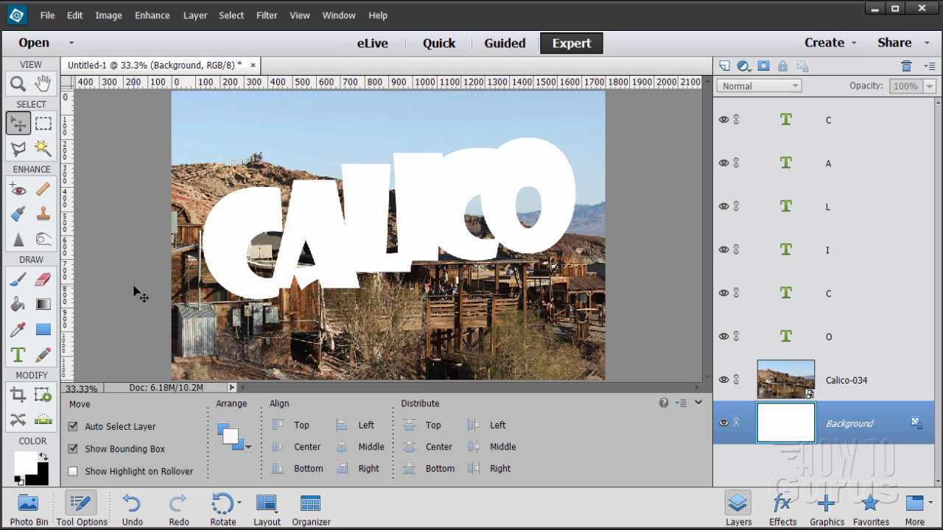
Step: Set the foreground color to bright green, 45ff04
{"action": "left_click", "coordinate": [28, 463]}
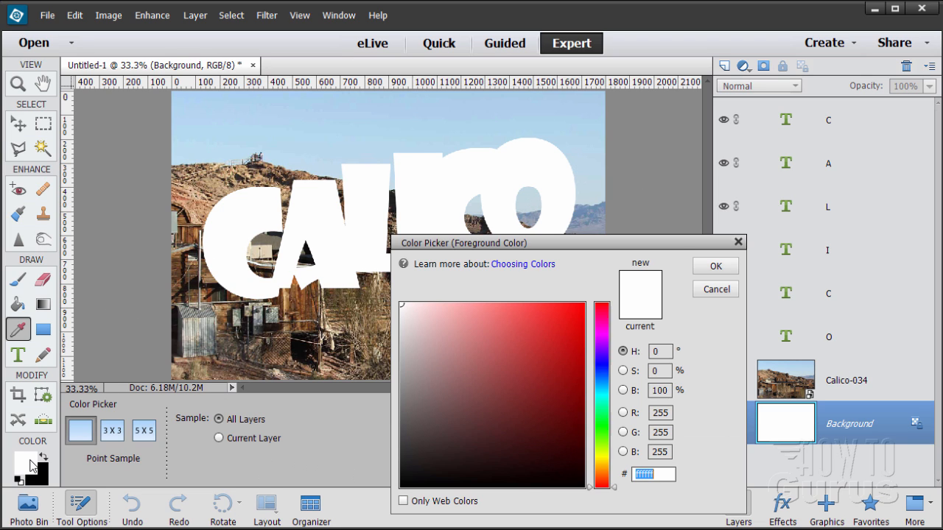
{"action": "left_click", "coordinate": [604, 435]}
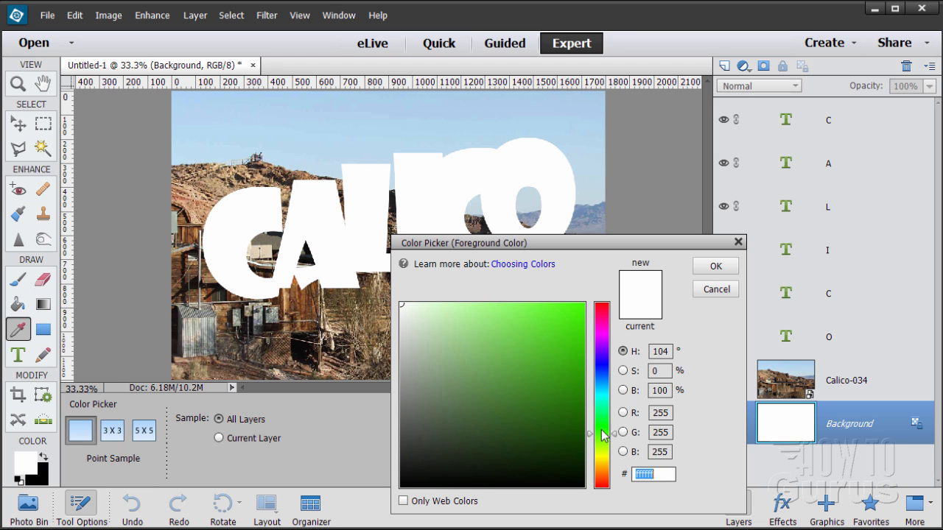
{"action": "left_click", "coordinate": [583, 309]}
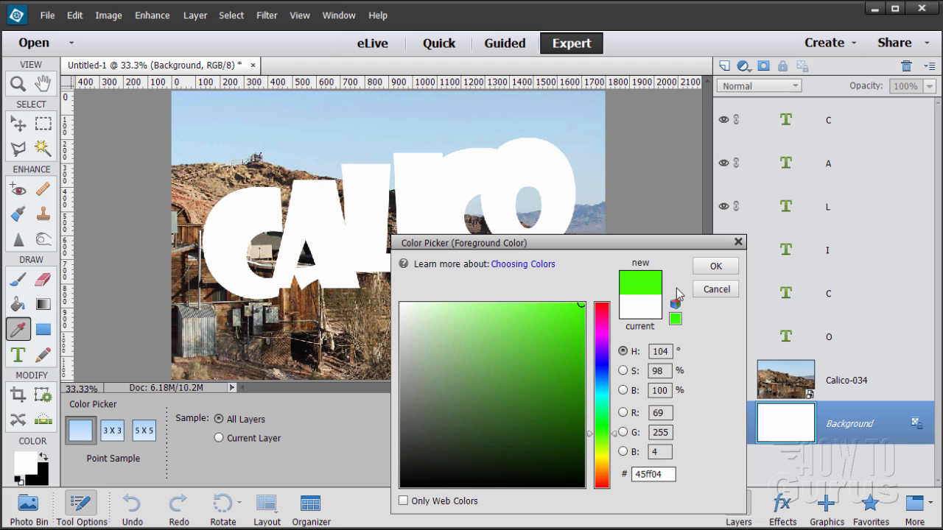
{"action": "left_click", "coordinate": [716, 266]}
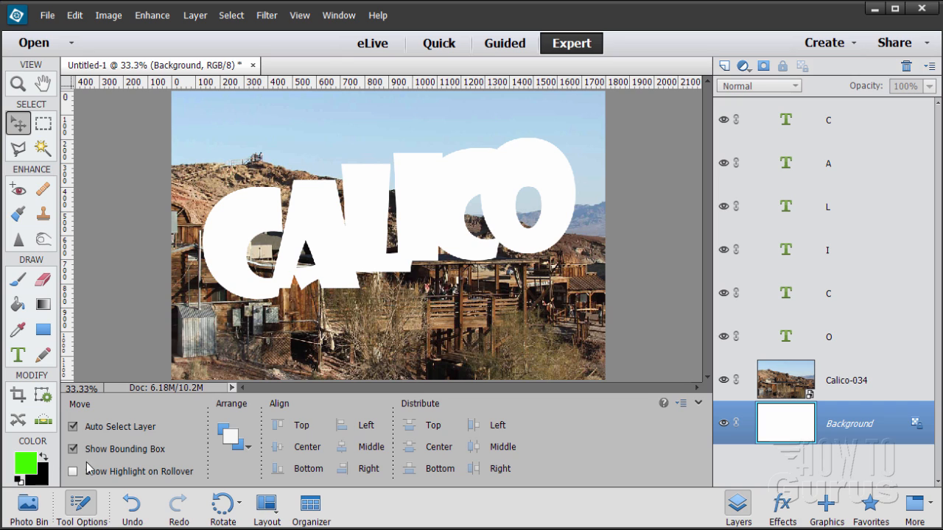
Step: Draw a 5 px green diagonal line above the Calico-034 layer, rising from left to right through the middle of the word
{"action": "left_click", "coordinate": [43, 333]}
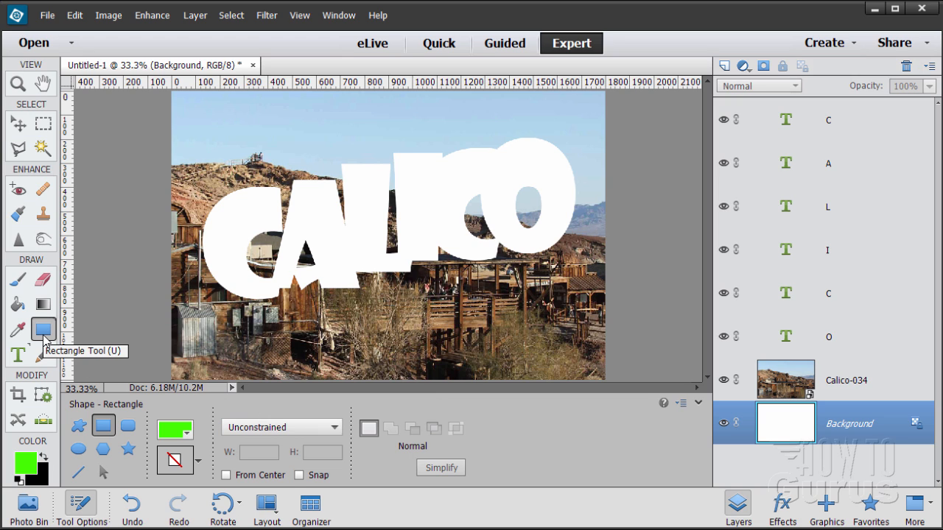
{"action": "left_click", "coordinate": [78, 472]}
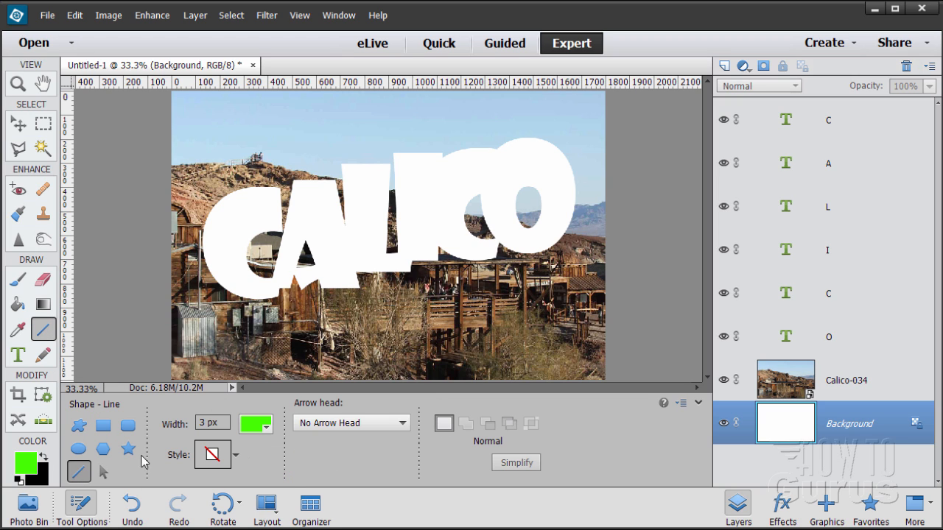
{"action": "left_click", "coordinate": [204, 423]}
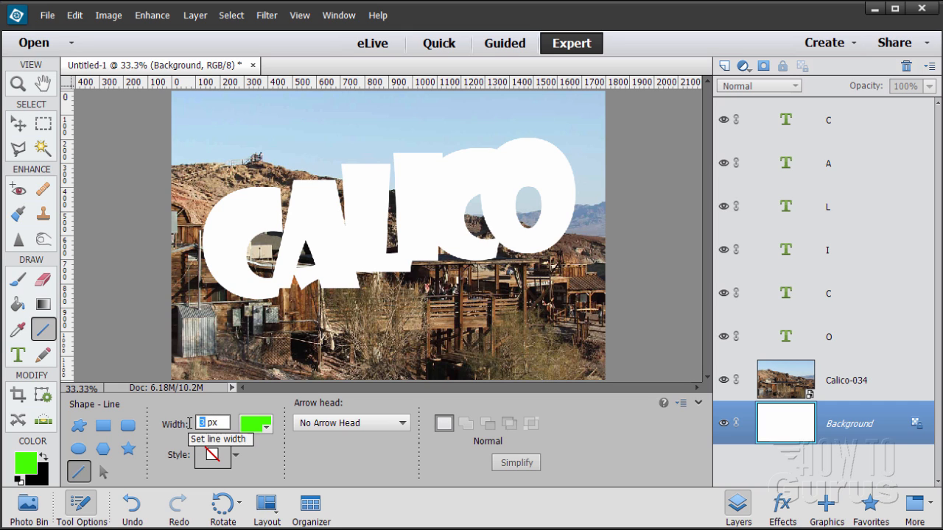
{"action": "type", "text": "5"}
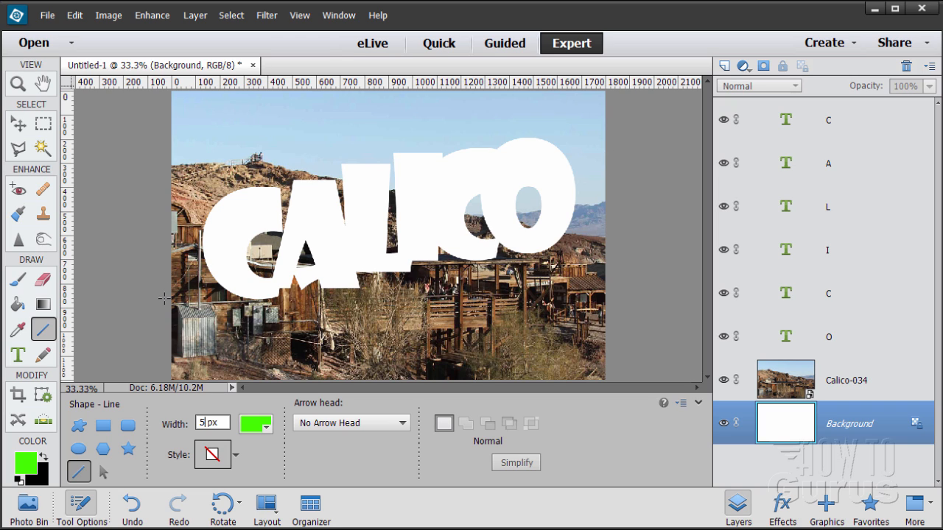
{"action": "left_click", "coordinate": [850, 381]}
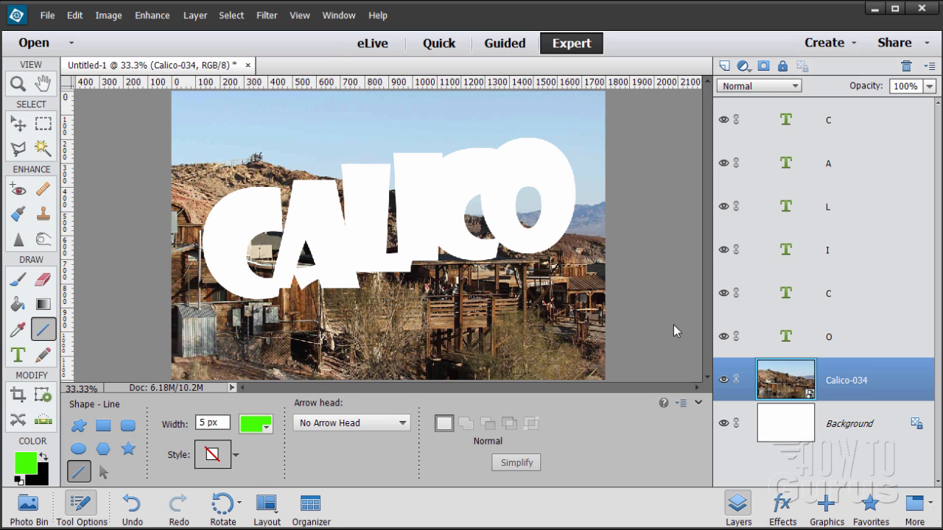
{"action": "left_click_drag", "start_coordinate": [615, 154], "coordinate": [162, 282]}
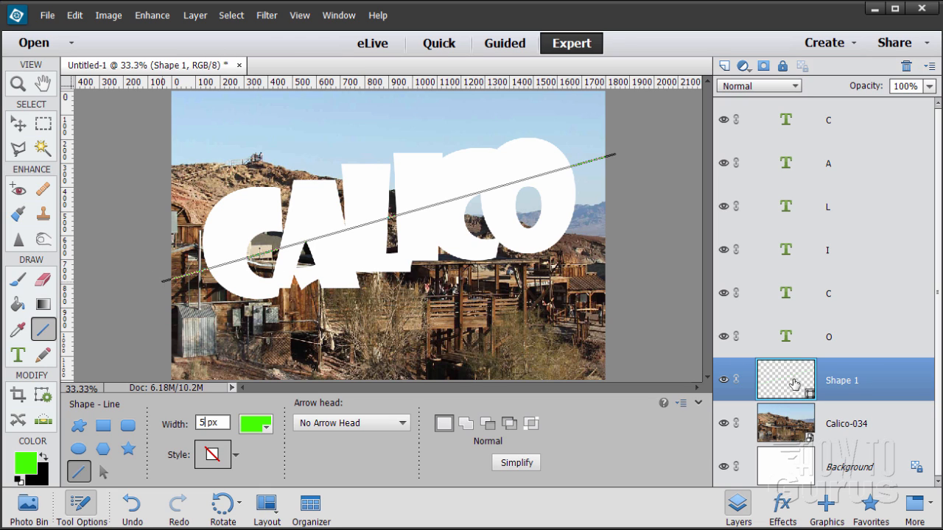
Step: Move the green line's layer above all the letter layers
{"action": "left_click", "coordinate": [18, 125]}
{"action": "left_click", "coordinate": [882, 346]}
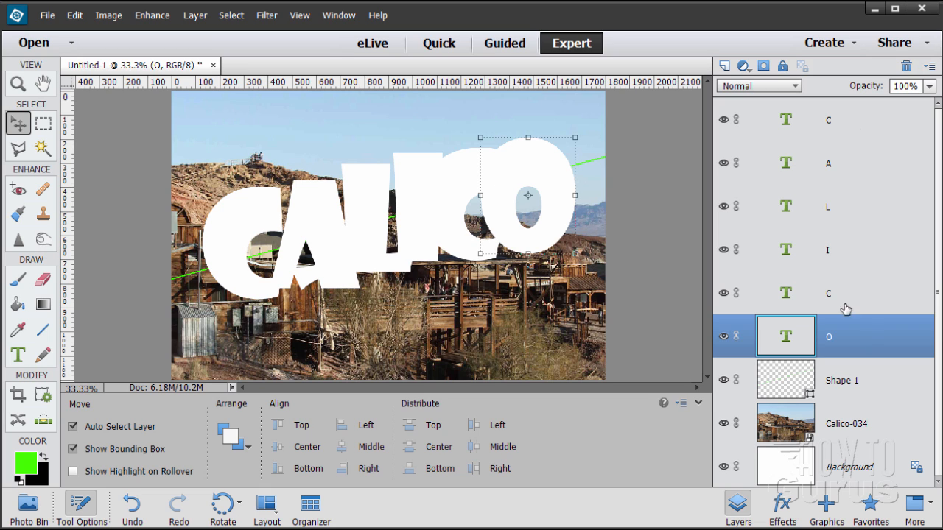
{"action": "left_click", "coordinate": [904, 385]}
{"action": "left_click_drag", "start_coordinate": [879, 384], "coordinate": [872, 119]}
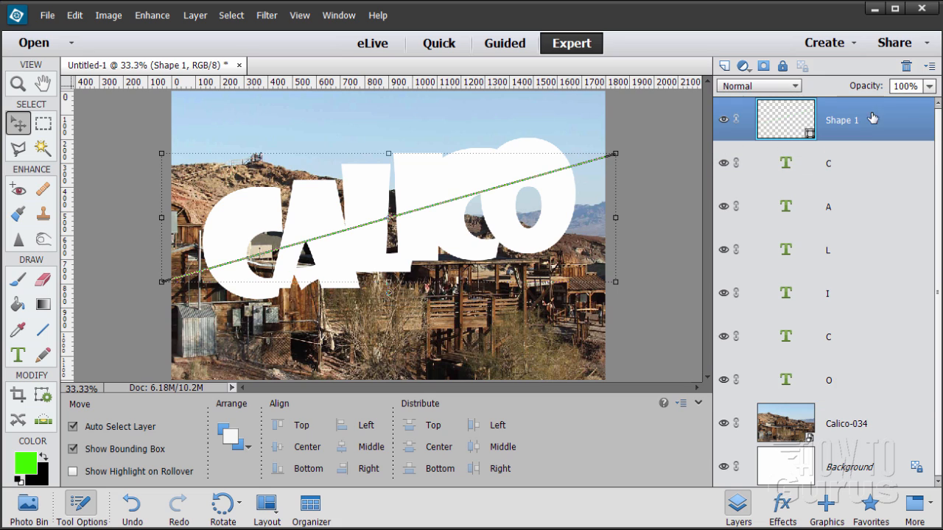
Step: Nudge the first C downward until its center point sits on the green guide line
{"action": "left_click", "coordinate": [876, 164]}
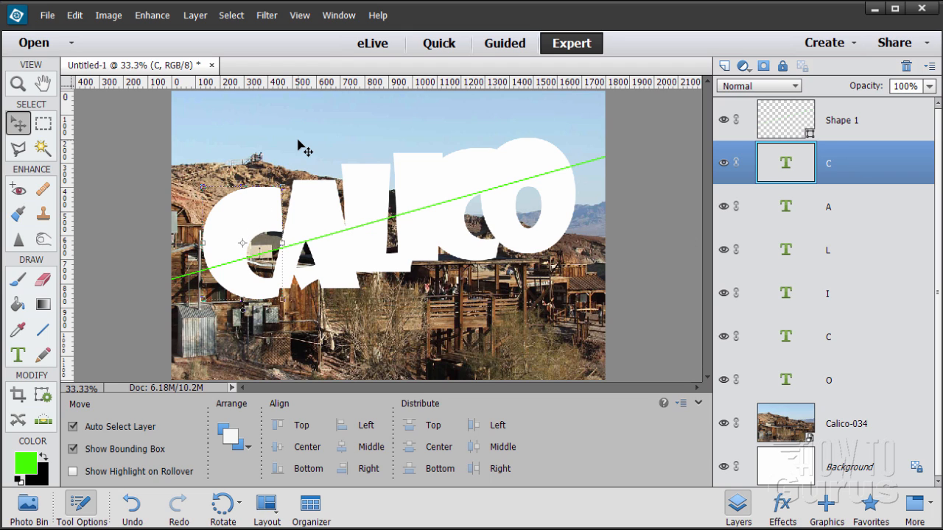
{"action": "key", "text": "Down"}
{"action": "key", "text": "Down"}
{"action": "key", "text": "Down"}
{"action": "key", "text": "Down"}
{"action": "key", "text": "Down"}
{"action": "key", "text": "Down"}
{"action": "key", "text": "Down"}
{"action": "key", "text": "Down"}
{"action": "key", "text": "Down"}
{"action": "key", "text": "Down"}
{"action": "key", "text": "Down"}
{"action": "key", "text": "Down"}
{"action": "key", "text": "Down"}
{"action": "key", "text": "Down"}
{"action": "key", "text": "Down"}
{"action": "key", "text": "Down"}
{"action": "key", "text": "Down"}
{"action": "key", "text": "Down"}
{"action": "key", "text": "Down"}
{"action": "key", "text": "Down"}
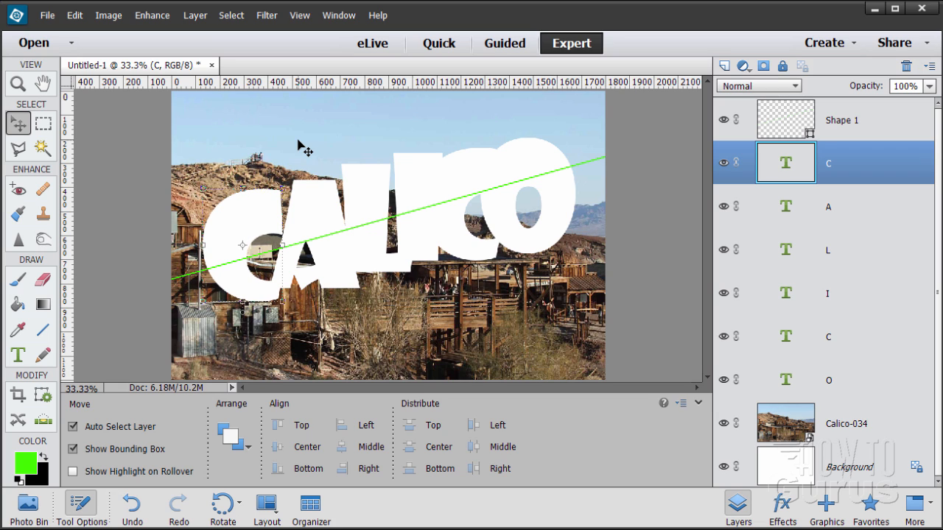
{"action": "key", "text": "Down"}
{"action": "key", "text": "Down"}
{"action": "key", "text": "Down"}
{"action": "key", "text": "Down"}
{"action": "key", "text": "Down"}
{"action": "key", "text": "Down"}
{"action": "key", "text": "Down"}
{"action": "key", "text": "Down"}
{"action": "key", "text": "Down"}
{"action": "key", "text": "Down"}
{"action": "key", "text": "Down"}
{"action": "key", "text": "Down"}
{"action": "key", "text": "Down"}
{"action": "key", "text": "Down"}
{"action": "key", "text": "Down"}
{"action": "key", "text": "Down"}
{"action": "key", "text": "Down"}
{"action": "key", "text": "Down"}
{"action": "key", "text": "Down"}
{"action": "key", "text": "Down"}
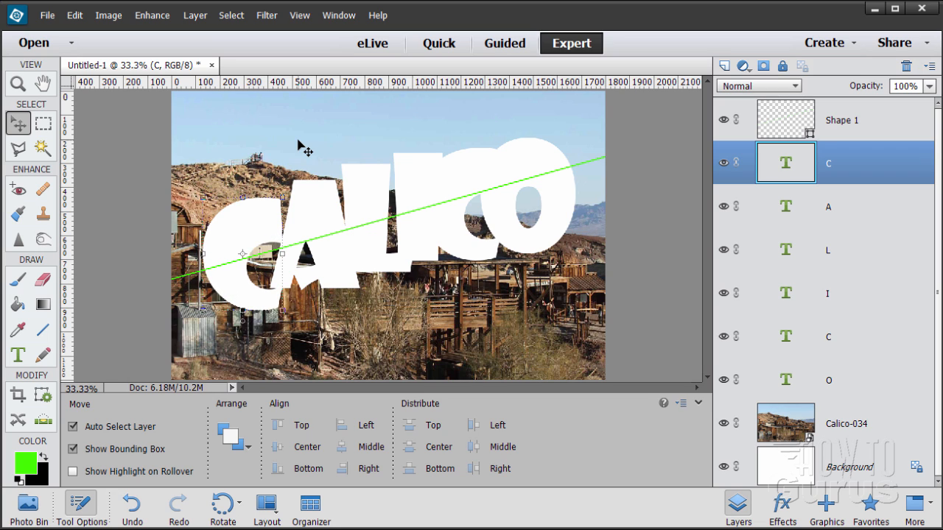
{"action": "key", "text": "Down"}
{"action": "key", "text": "Down"}
{"action": "key", "text": "Down"}
{"action": "key", "text": "Down"}
{"action": "key", "text": "Down"}
{"action": "key", "text": "Down"}
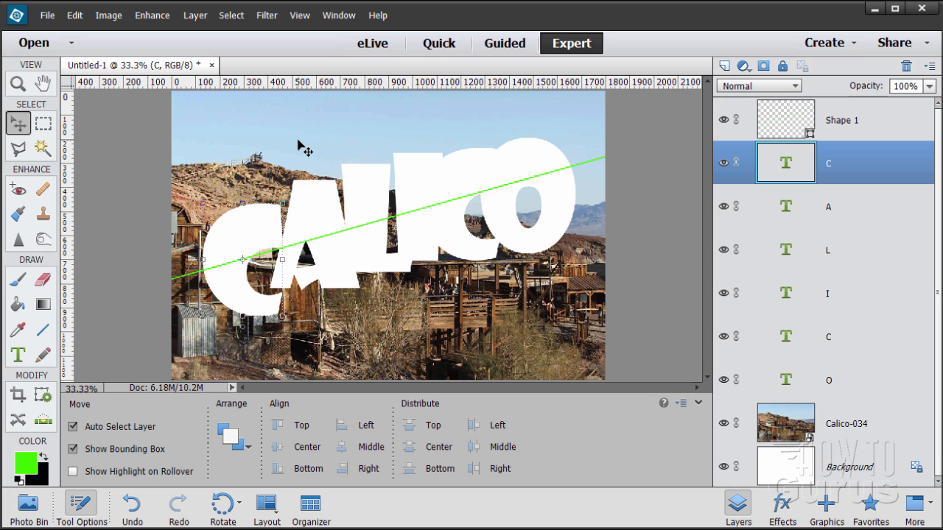
Step: Nudge the A down slightly so its center point sits on the green guide line
{"action": "left_click", "coordinate": [305, 199]}
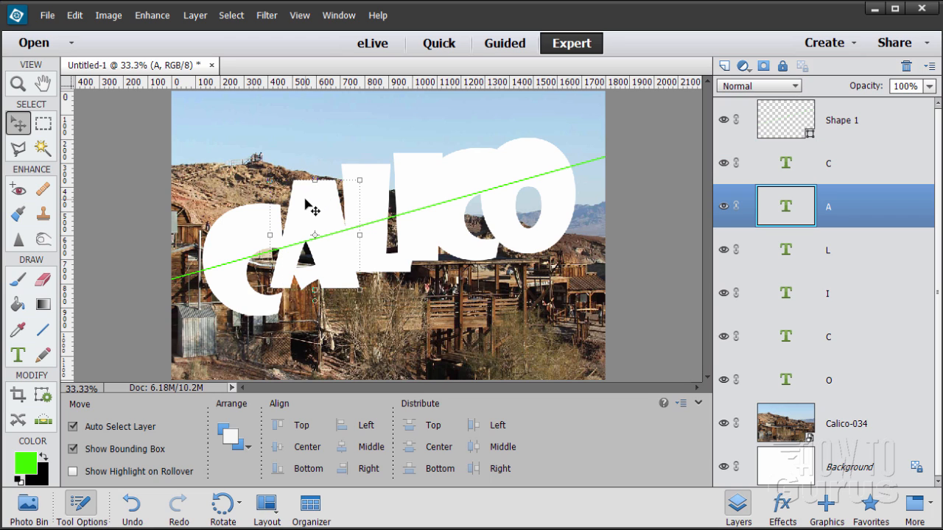
{"action": "key", "text": "Down"}
{"action": "key", "text": "Down"}
{"action": "key", "text": "Down"}
{"action": "key", "text": "Down"}
{"action": "key", "text": "Down"}
{"action": "key", "text": "Down"}
{"action": "key", "text": "Down"}
{"action": "key", "text": "Down"}
{"action": "key", "text": "Down"}
{"action": "key", "text": "Down"}
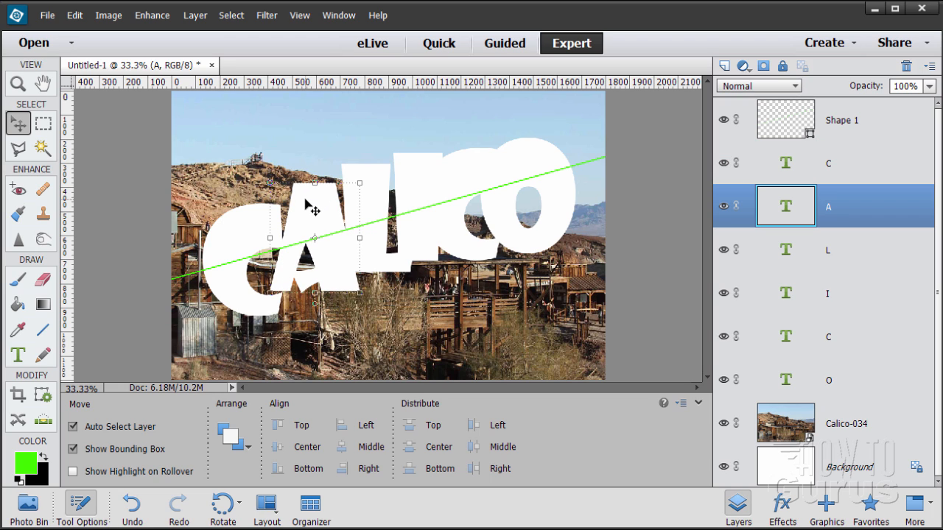
Step: Nudge the L down slightly so its center point sits on the green guide line
{"action": "left_click", "coordinate": [380, 200]}
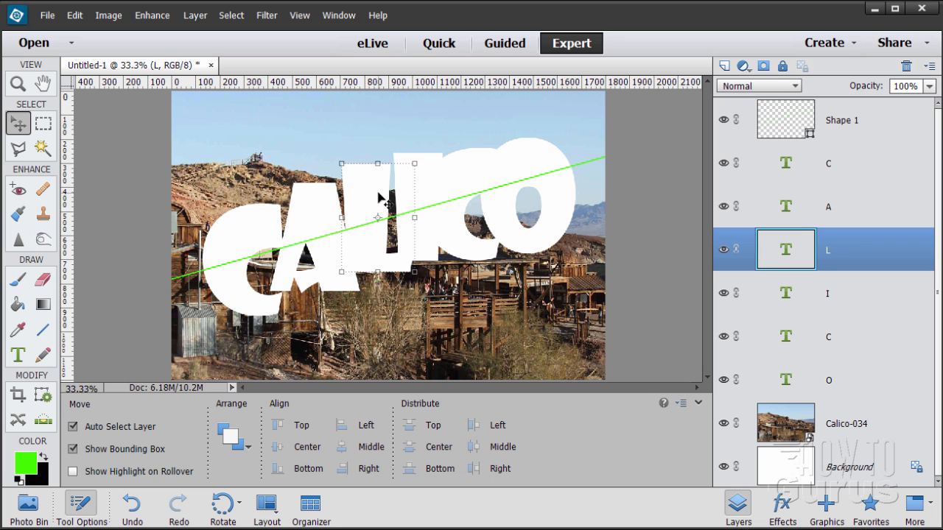
{"action": "key", "text": "Down"}
{"action": "key", "text": "Down"}
{"action": "key", "text": "Down"}
{"action": "key", "text": "Down"}
{"action": "key", "text": "Down"}
{"action": "key", "text": "Down"}
{"action": "key", "text": "Down"}
{"action": "key", "text": "Down"}
{"action": "key", "text": "Down"}
{"action": "key", "text": "Down"}
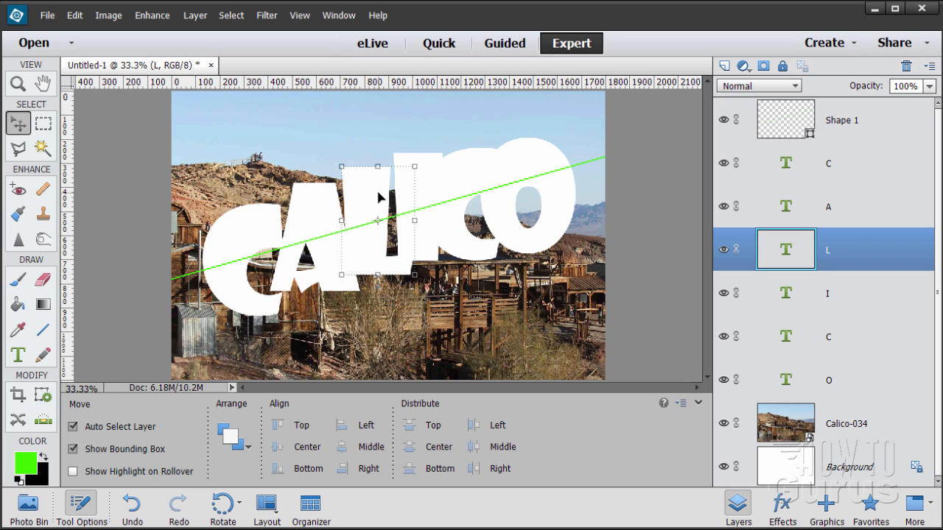
Step: Nudge the I down slightly so its center point sits on the green guide line
{"action": "left_click", "coordinate": [426, 162]}
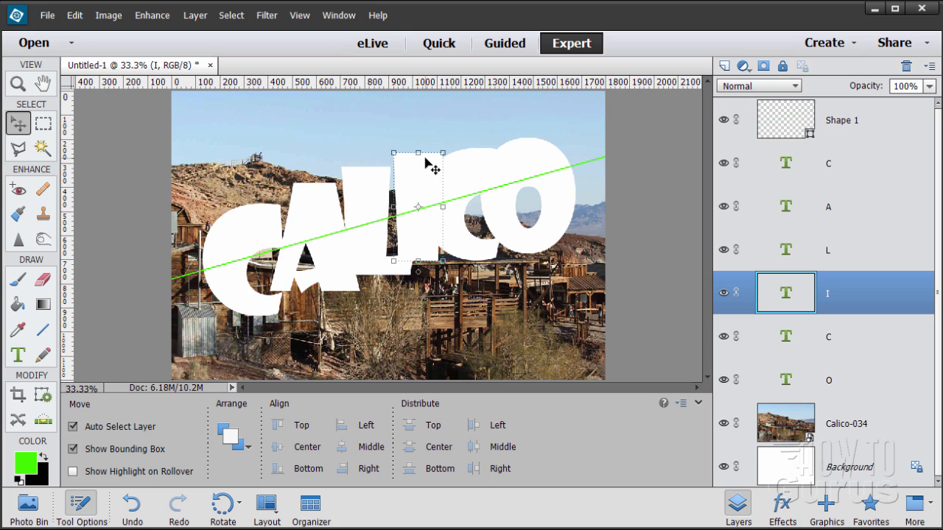
{"action": "key", "text": "Down"}
{"action": "key", "text": "Down"}
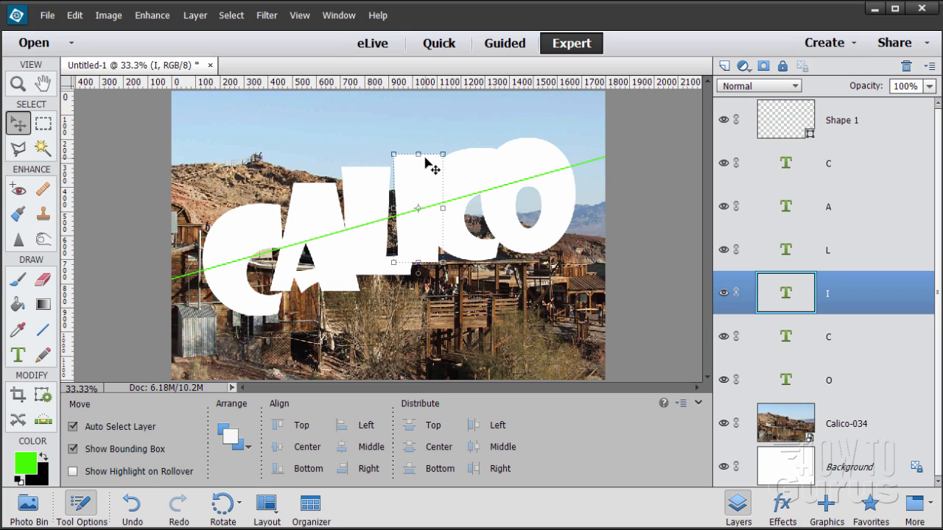
Step: Nudge the second C upward until its center point sits on the green guide line
{"action": "left_click", "coordinate": [476, 175]}
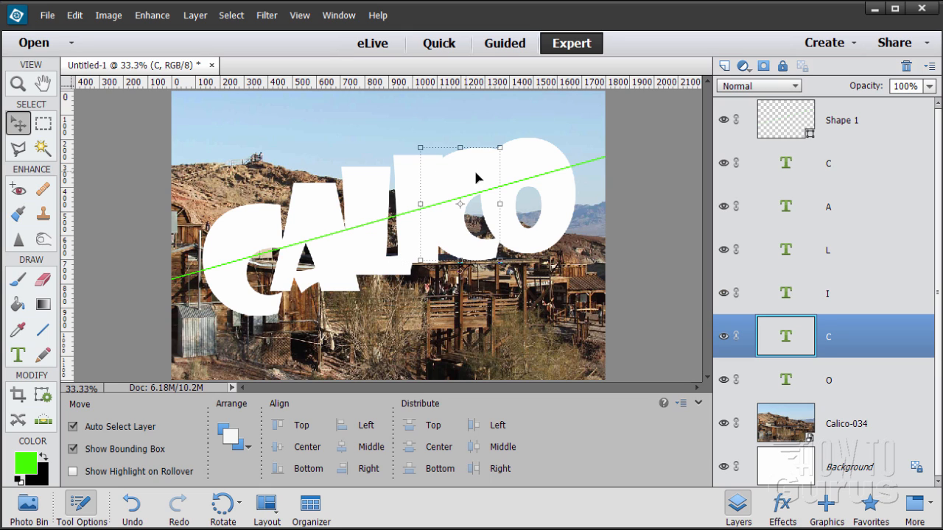
{"action": "key", "text": "Up"}
{"action": "key", "text": "Up"}
{"action": "key", "text": "Up"}
{"action": "key", "text": "Up"}
{"action": "key", "text": "Up"}
{"action": "key", "text": "Up"}
{"action": "key", "text": "Up"}
{"action": "key", "text": "Up"}
{"action": "key", "text": "Up"}
{"action": "key", "text": "Up"}
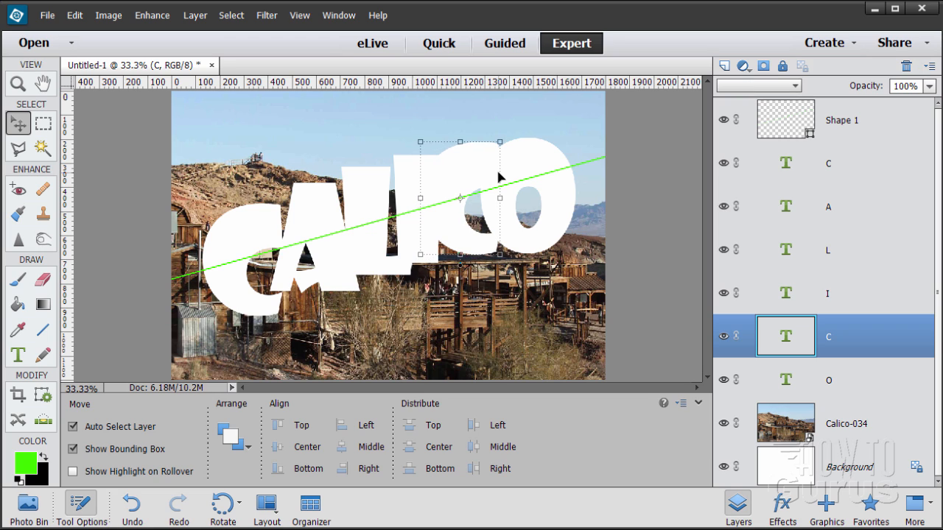
{"action": "key", "text": "Down"}
{"action": "key", "text": "Down"}
Step: Nudge the O upward until its center point sits on the green guide line, then deselect it
{"action": "left_click", "coordinate": [547, 165]}
{"action": "key", "text": "Up"}
{"action": "key", "text": "Up"}
{"action": "key", "text": "Up"}
{"action": "key", "text": "Up"}
{"action": "key", "text": "Up"}
{"action": "key", "text": "Up"}
{"action": "key", "text": "Up"}
{"action": "key", "text": "Up"}
{"action": "key", "text": "Up"}
{"action": "key", "text": "Up"}
{"action": "key", "text": "Up"}
{"action": "key", "text": "Up"}
{"action": "key", "text": "Up"}
{"action": "key", "text": "Up"}
{"action": "key", "text": "Up"}
{"action": "key", "text": "Up"}
{"action": "key", "text": "Up"}
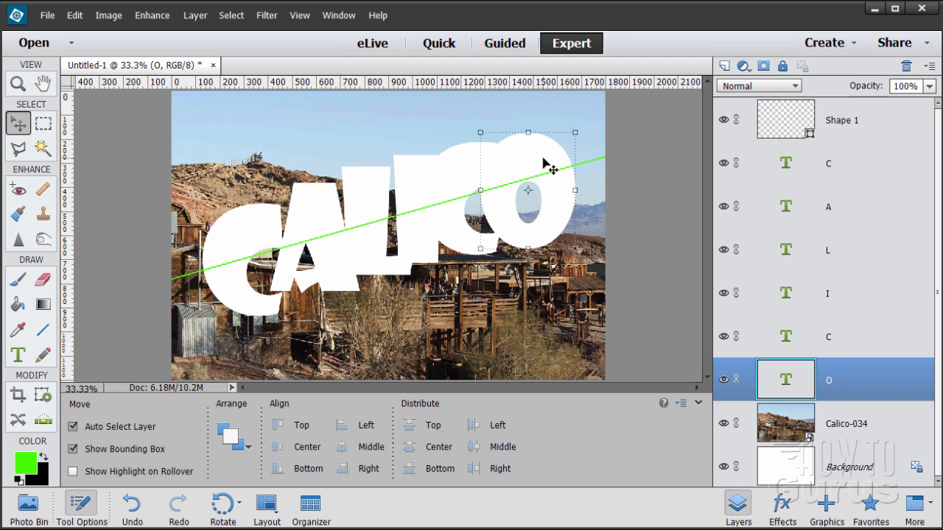
{"action": "key", "text": "Up"}
{"action": "key", "text": "Up"}
{"action": "key", "text": "Up"}
{"action": "key", "text": "Up"}
{"action": "key", "text": "Up"}
{"action": "key", "text": "Up"}
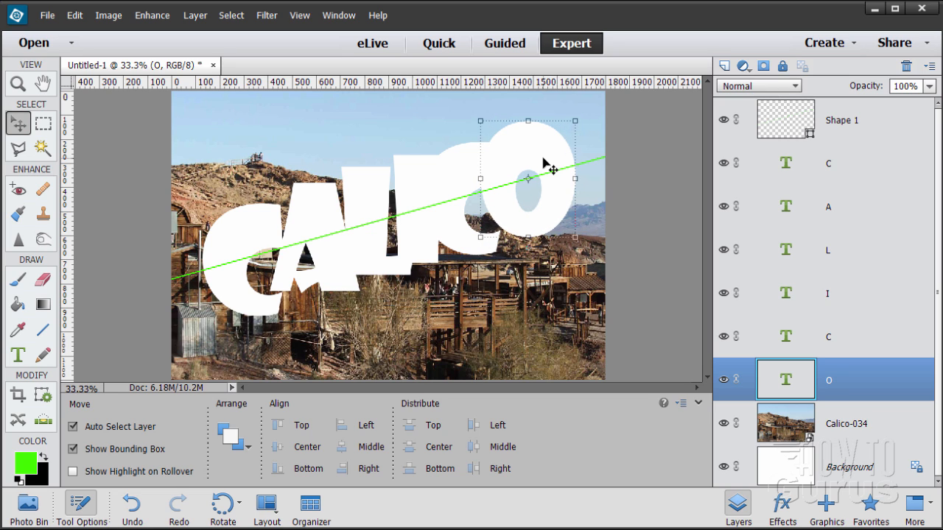
{"action": "left_click", "coordinate": [626, 220]}
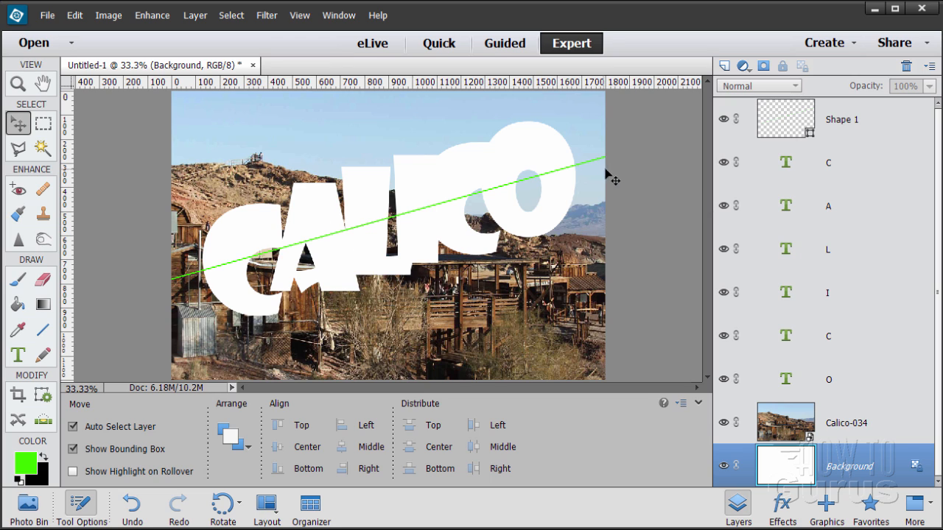
Step: Add a black outside stroke 10 px wide to the first C through its layer style settings
{"action": "left_click", "coordinate": [833, 163]}
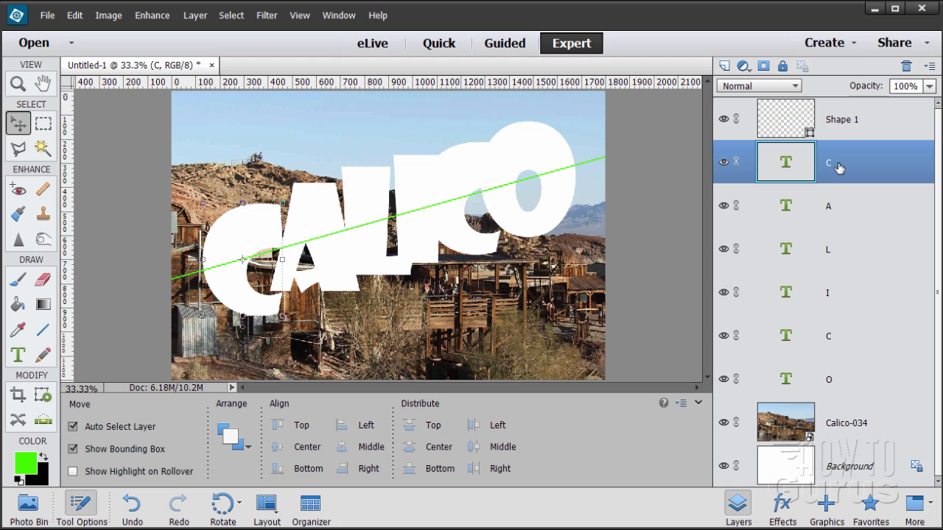
{"action": "left_click", "coordinate": [193, 15]}
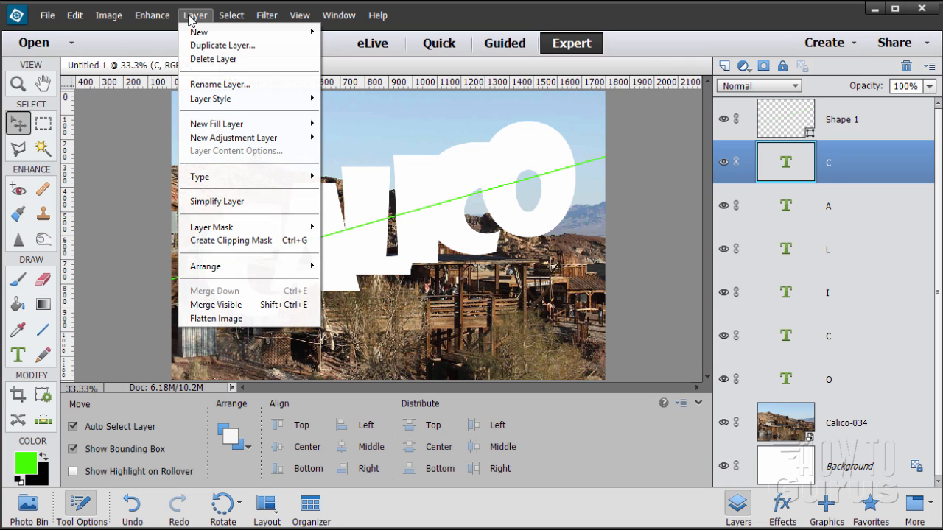
{"action": "mouse_move", "coordinate": [214, 98]}
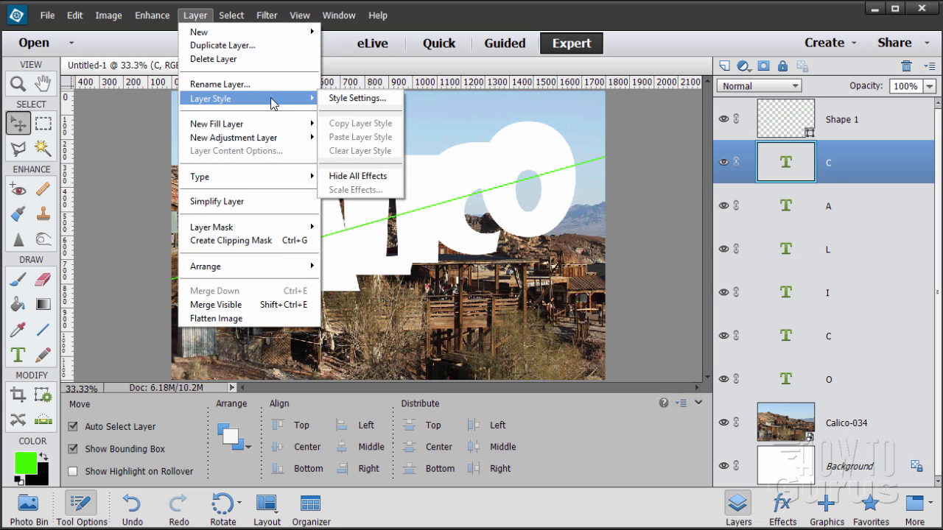
{"action": "left_click", "coordinate": [343, 100]}
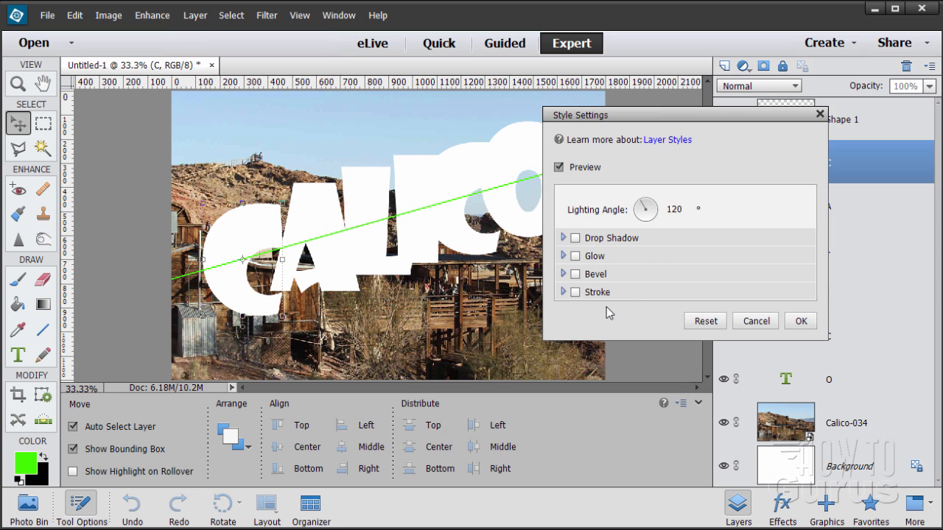
{"action": "left_click", "coordinate": [576, 292]}
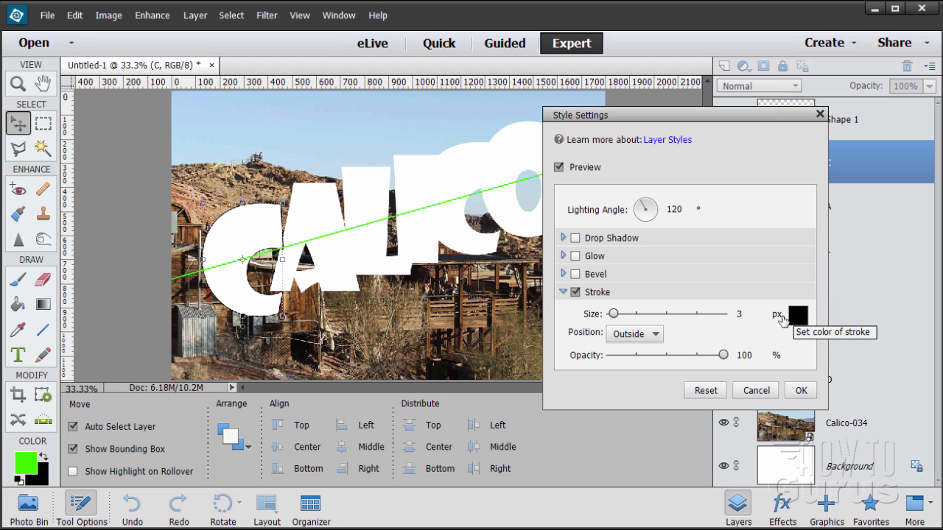
{"action": "left_click", "coordinate": [735, 315]}
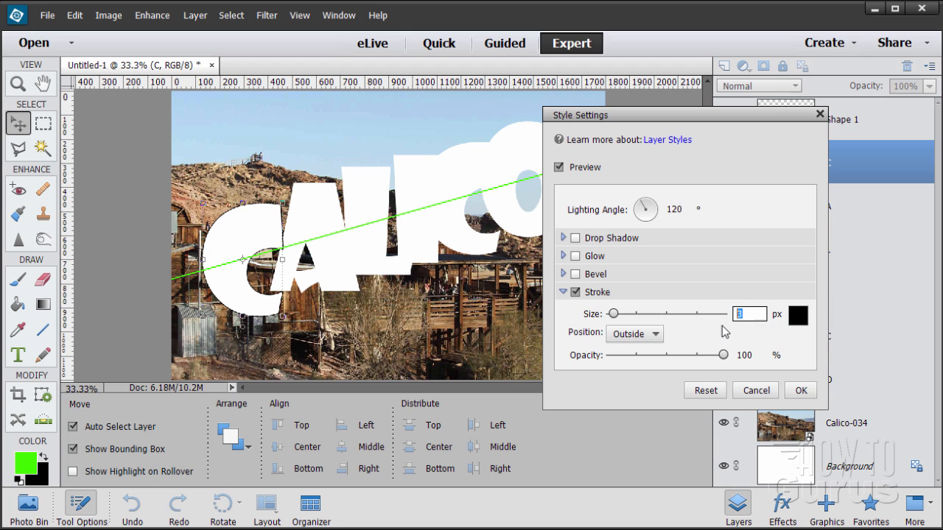
{"action": "type", "text": "10"}
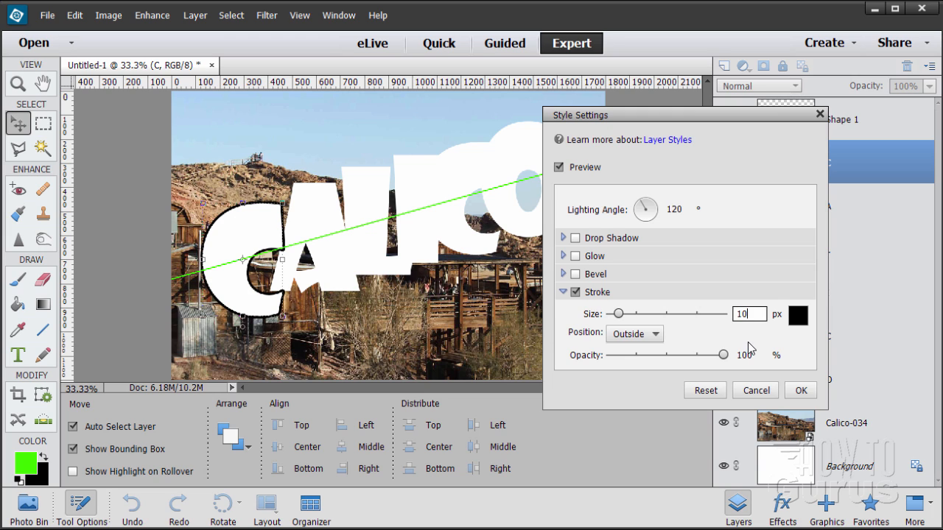
Step: Add a drop shadow to the first C with a distance of 35 px and 100% opacity, and apply the style
{"action": "left_click", "coordinate": [575, 239]}
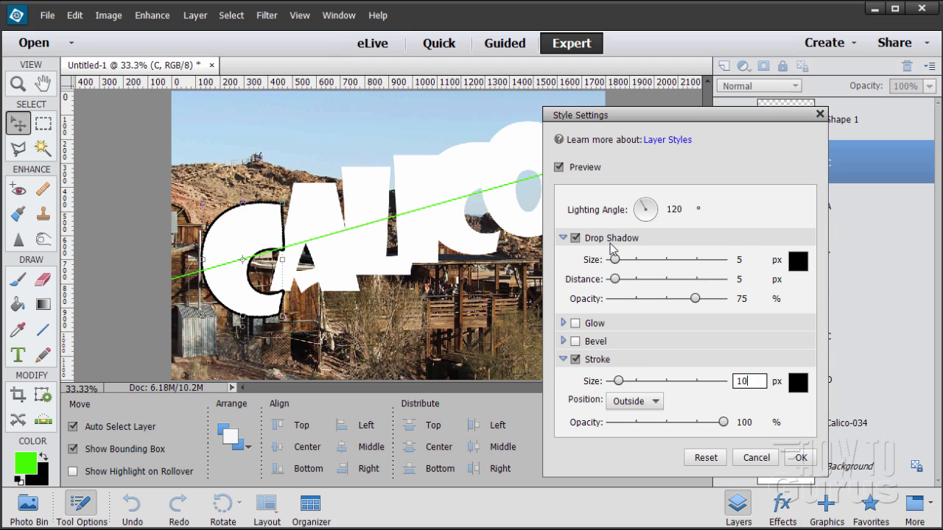
{"action": "left_click", "coordinate": [740, 280]}
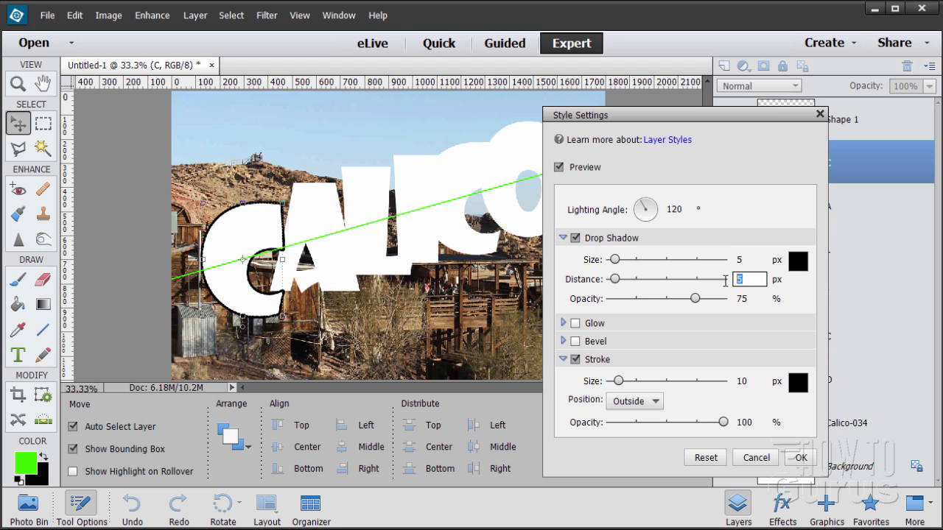
{"action": "type", "text": "35"}
{"action": "left_click", "coordinate": [744, 299]}
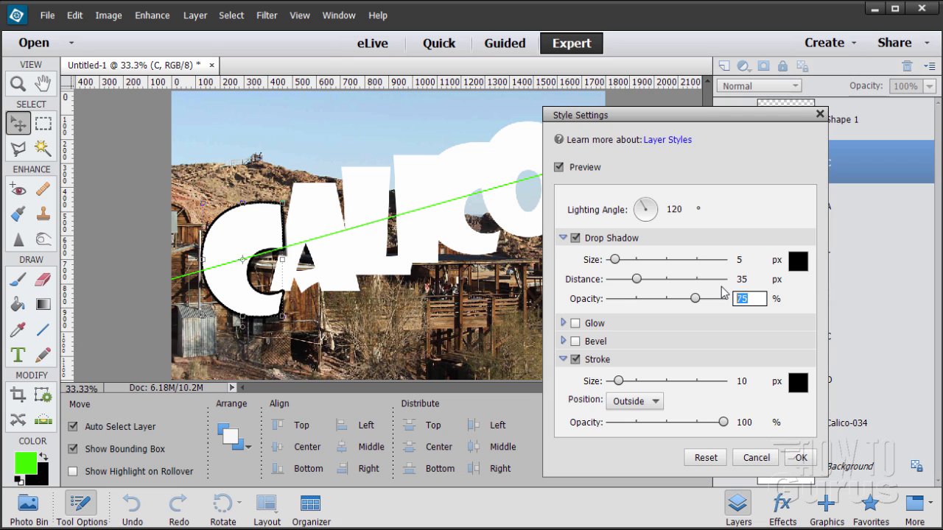
{"action": "type", "text": "100"}
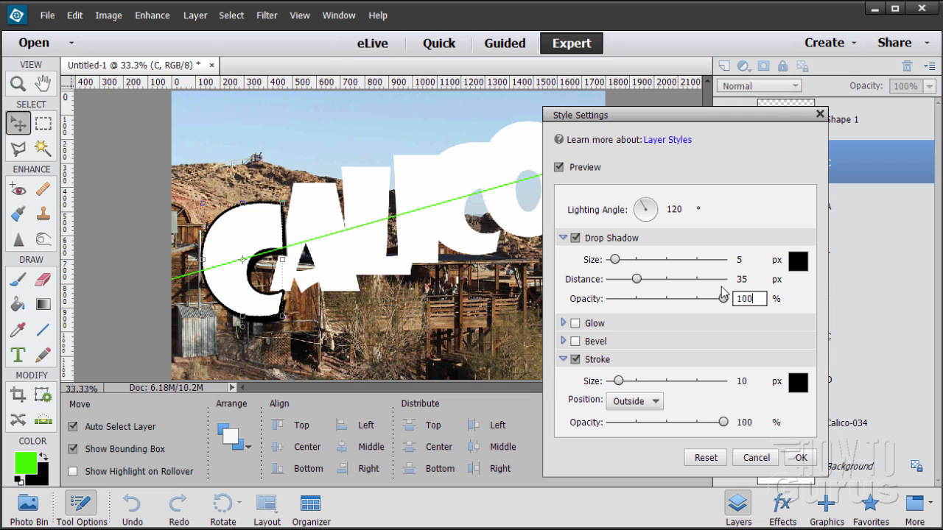
{"action": "left_click", "coordinate": [798, 458]}
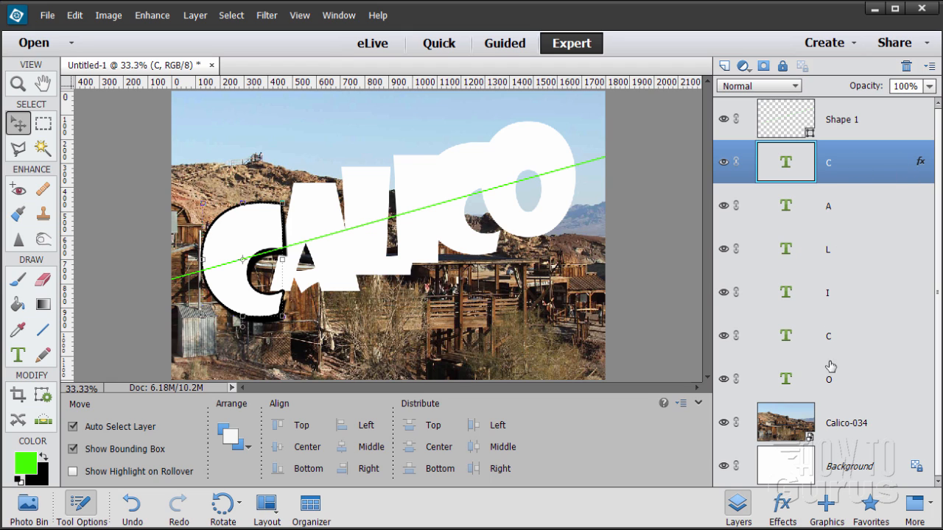
Step: Copy the first C's layer style and paste it onto the A, L, I, second C and O layers together
{"action": "right_click", "coordinate": [840, 156]}
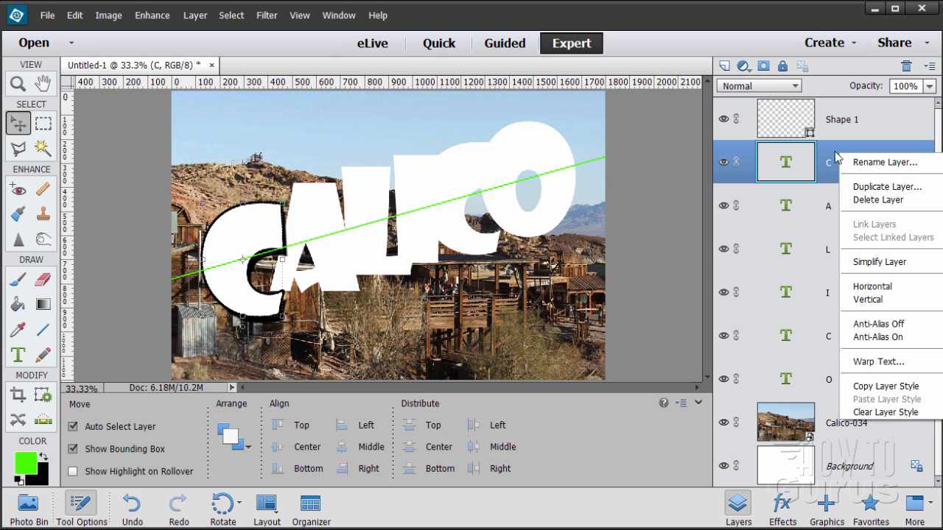
{"action": "left_click", "coordinate": [828, 156]}
{"action": "right_click", "coordinate": [836, 167]}
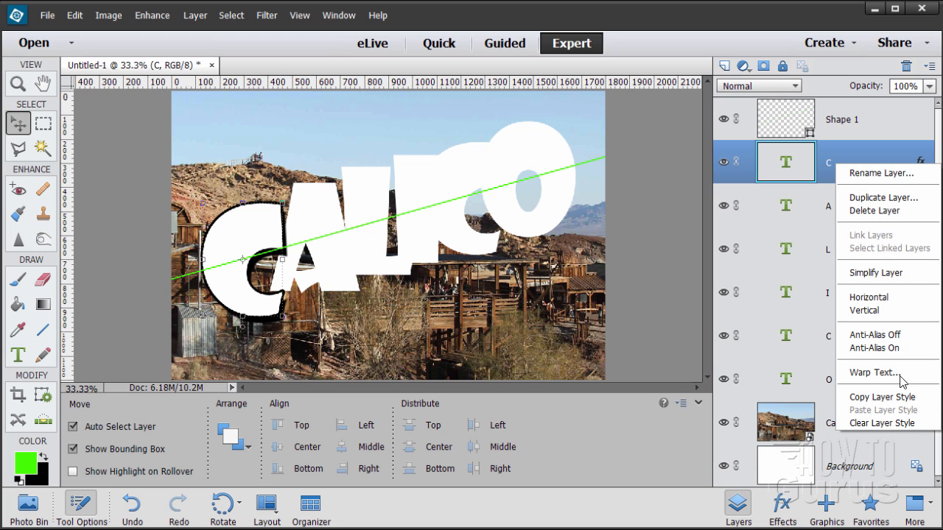
{"action": "left_click", "coordinate": [868, 398]}
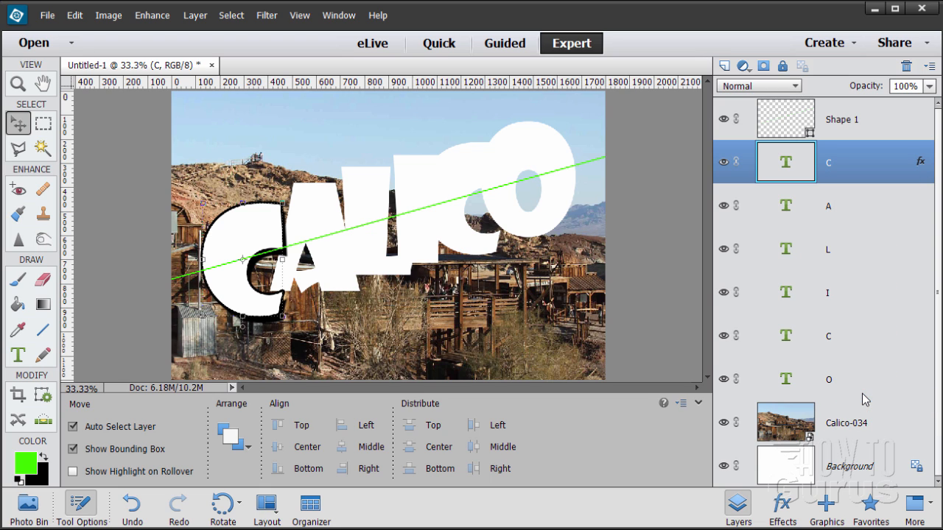
{"action": "left_click", "coordinate": [845, 208]}
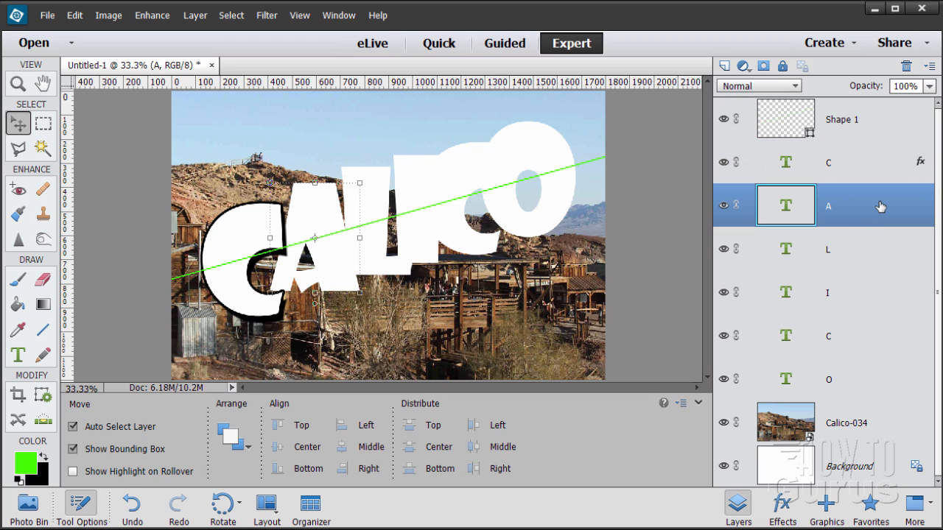
{"action": "left_click", "coordinate": [855, 381], "text": "shift"}
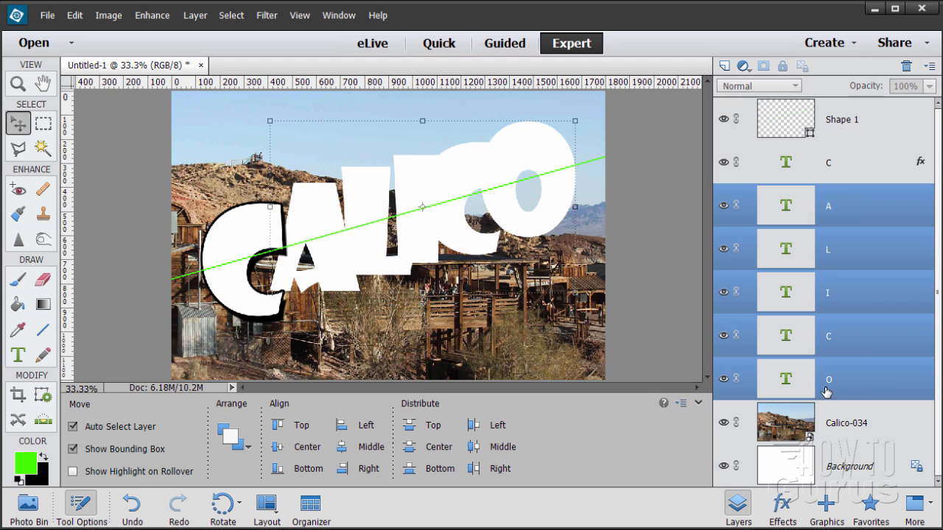
{"action": "right_click", "coordinate": [837, 211]}
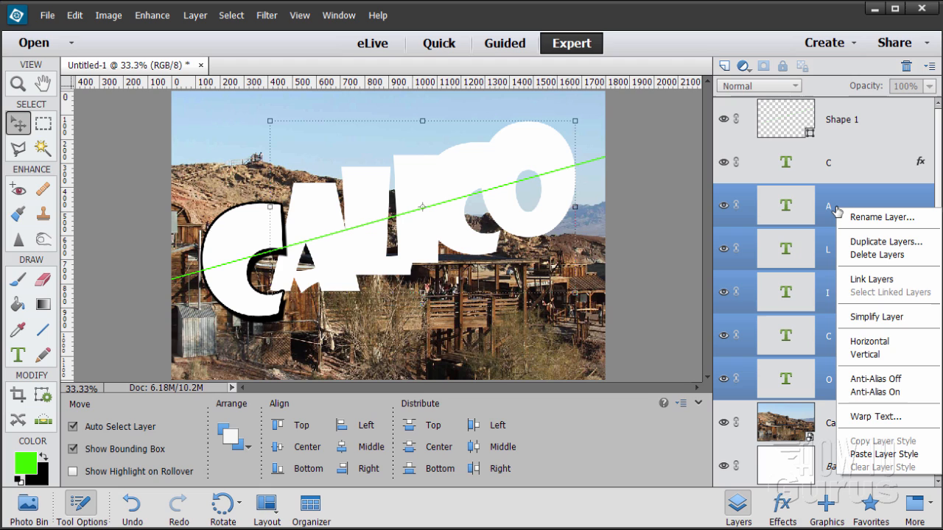
{"action": "left_click", "coordinate": [868, 453]}
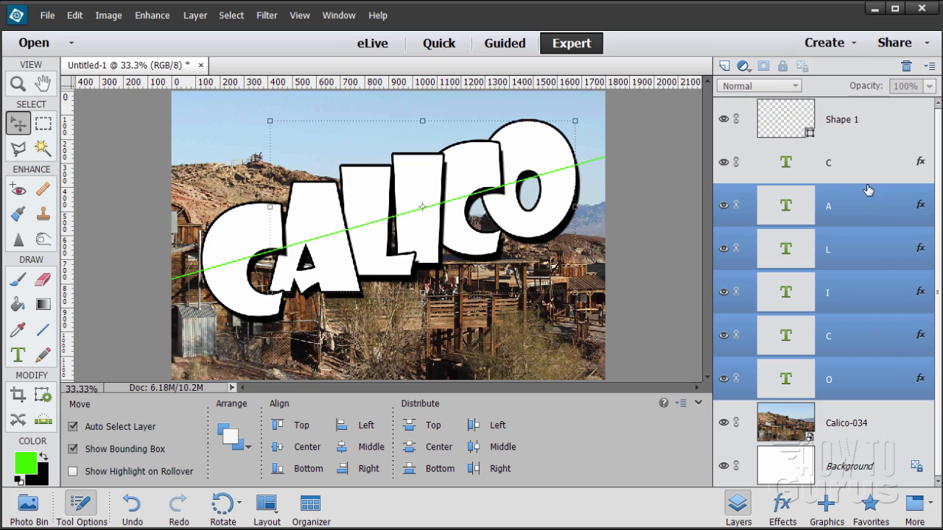
Step: Reselect only the first C's layer and hide the green guide line's layer
{"action": "left_click", "coordinate": [858, 168]}
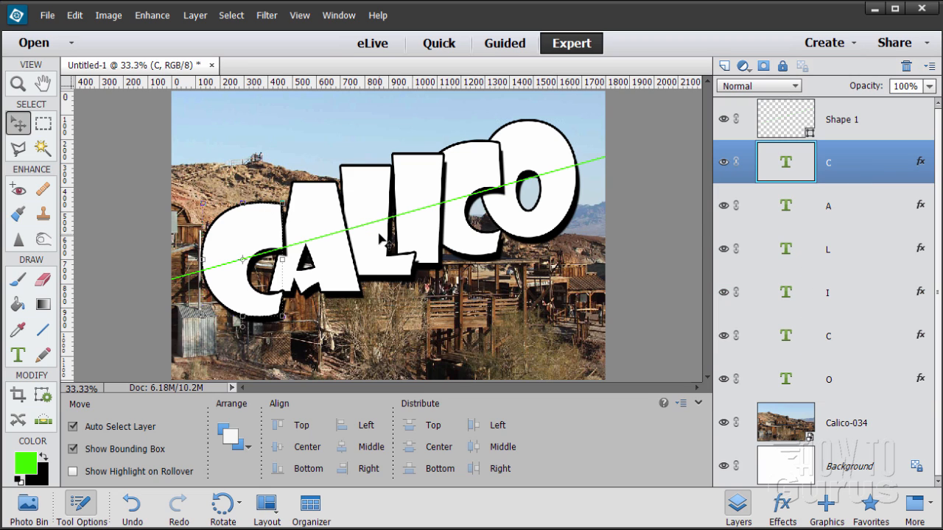
{"action": "left_click", "coordinate": [723, 119]}
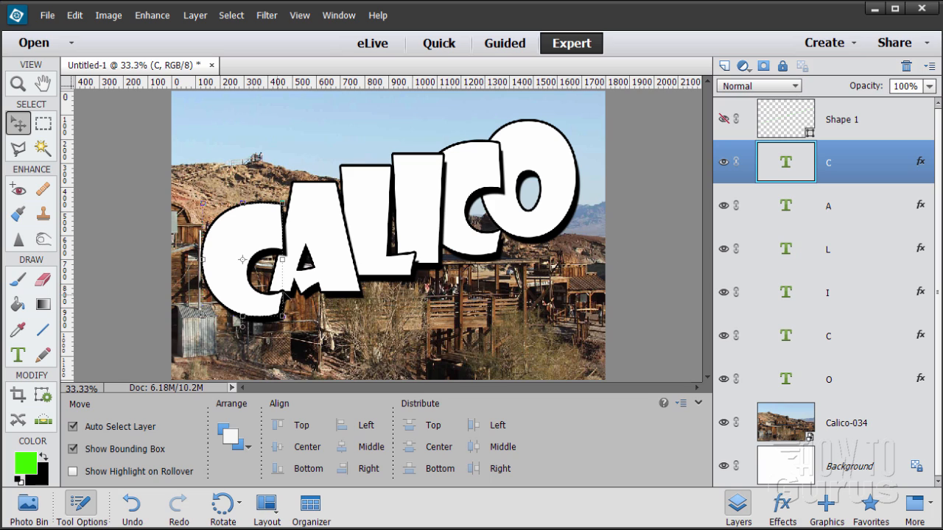
Step: Nudge the A down a little to improve how it overlaps the neighbouring C and L
{"action": "left_click", "coordinate": [332, 262]}
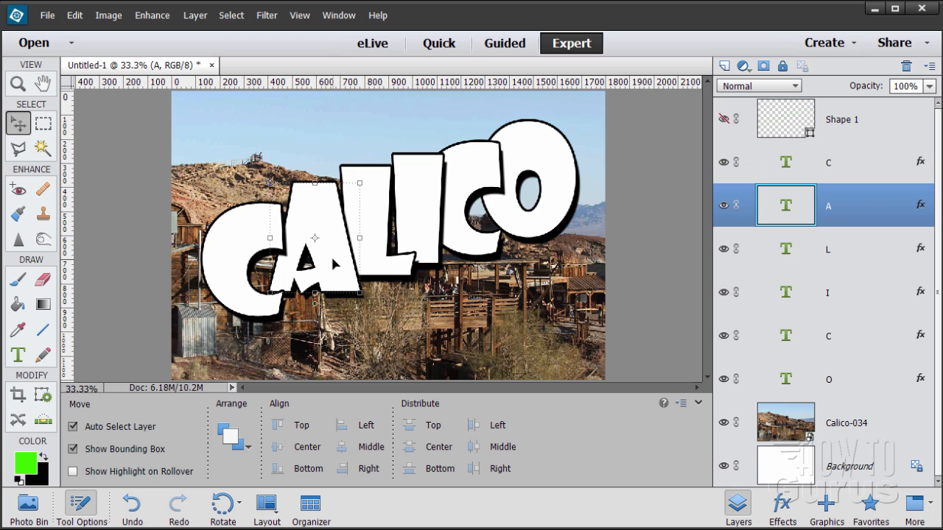
{"action": "key", "text": "Down"}
{"action": "key", "text": "Down"}
{"action": "key", "text": "Down"}
{"action": "key", "text": "Down"}
{"action": "key", "text": "Down"}
{"action": "key", "text": "Down"}
{"action": "key", "text": "Down"}
{"action": "key", "text": "Down"}
{"action": "key", "text": "Down"}
{"action": "key", "text": "Down"}
{"action": "key", "text": "Down"}
{"action": "key", "text": "Down"}
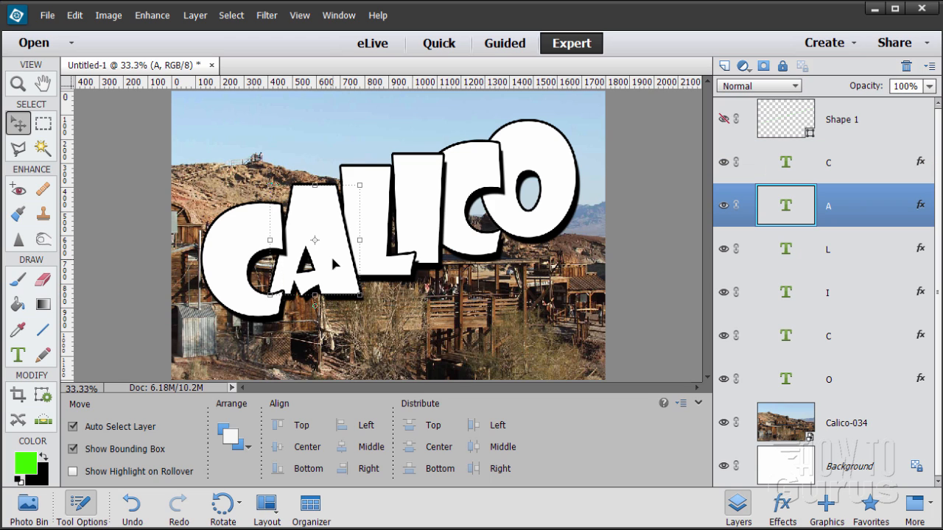
{"action": "key", "text": "Down"}
{"action": "key", "text": "Down"}
{"action": "key", "text": "Down"}
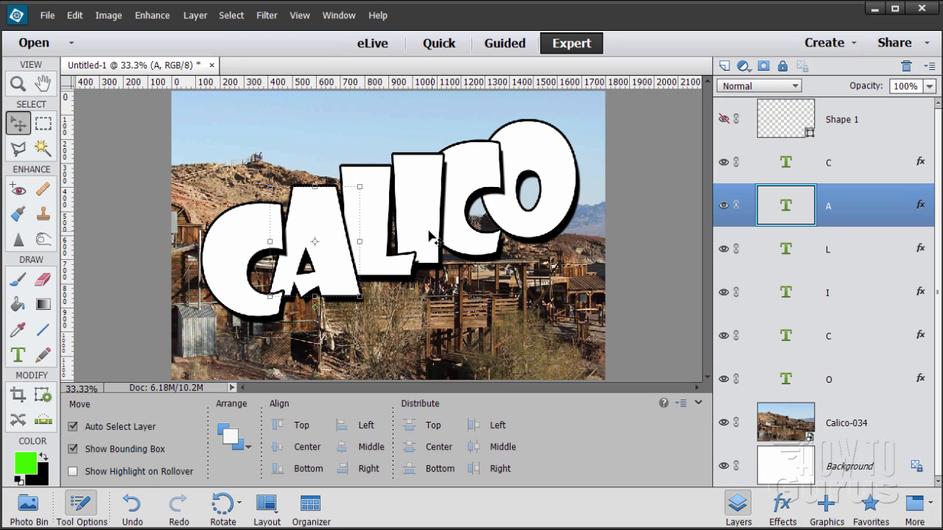
Step: Fine-tune the L's horizontal position between the A and the I, finishing a touch farther right
{"action": "left_click", "coordinate": [415, 199]}
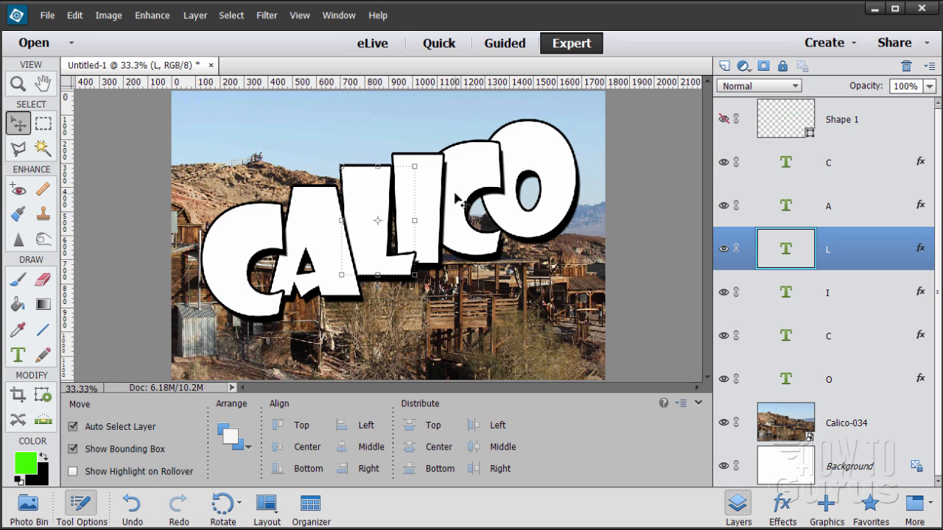
{"action": "key", "text": "Left"}
{"action": "key", "text": "Left"}
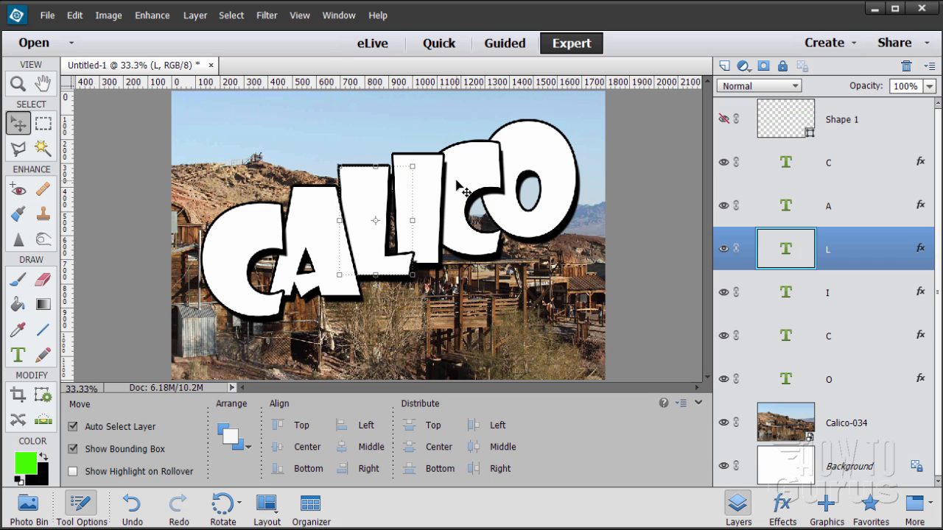
{"action": "key", "text": "Right"}
{"action": "key", "text": "Right"}
{"action": "key", "text": "Right"}
{"action": "key", "text": "Right"}
{"action": "key", "text": "Right"}
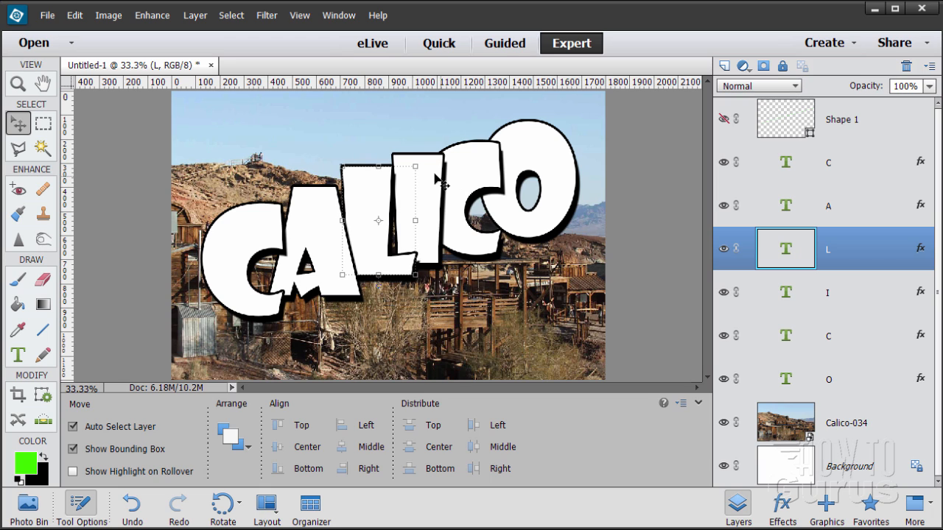
Step: Nudge the I slightly left so it tucks closer behind the L
{"action": "left_click", "coordinate": [439, 186]}
{"action": "key", "text": "Left"}
{"action": "key", "text": "Left"}
{"action": "key", "text": "Left"}
{"action": "key", "text": "Left"}
{"action": "key", "text": "Left"}
{"action": "key", "text": "Left"}
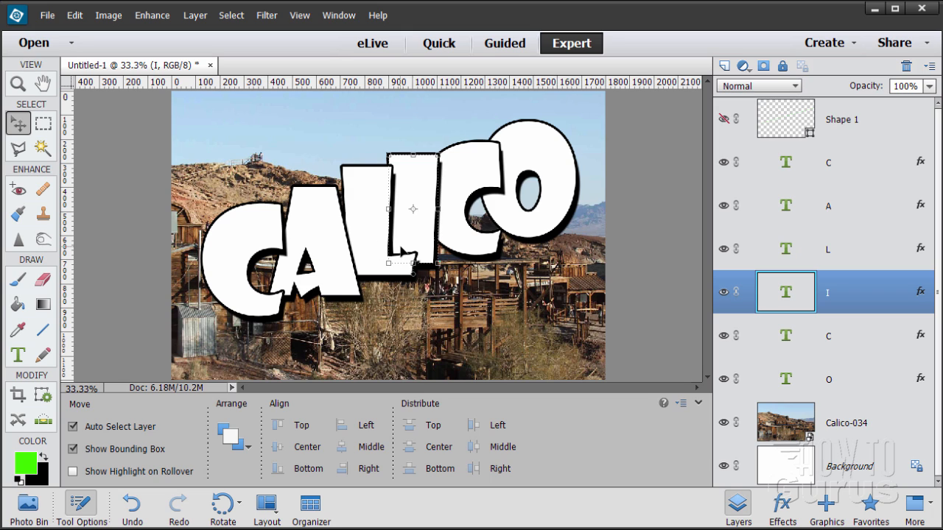
Step: Nudge the I right, away from the L, so more of it shows between the L and the second C
{"action": "key", "text": "Right"}
{"action": "key", "text": "Right"}
{"action": "key", "text": "Right"}
{"action": "key", "text": "Right"}
{"action": "key", "text": "Right"}
{"action": "key", "text": "Right"}
{"action": "key", "text": "Right"}
{"action": "key", "text": "Right"}
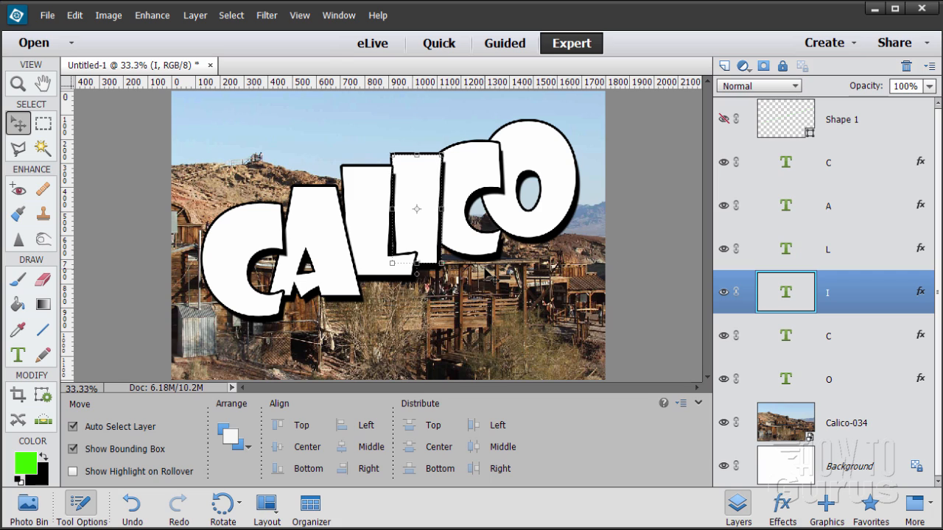
{"action": "key", "text": "Right"}
{"action": "key", "text": "Right"}
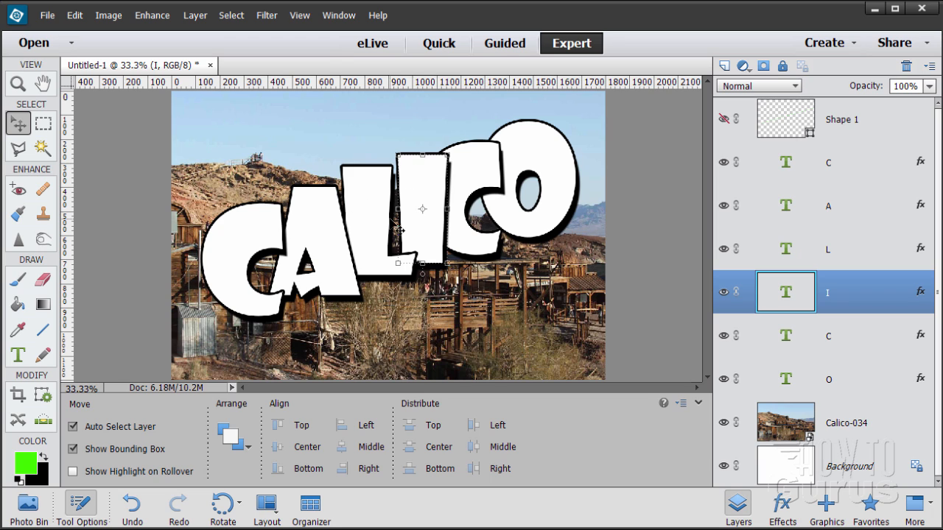
Step: Nudge the second C up slightly to adjust how it sits between the I and the O
{"action": "left_click", "coordinate": [484, 175]}
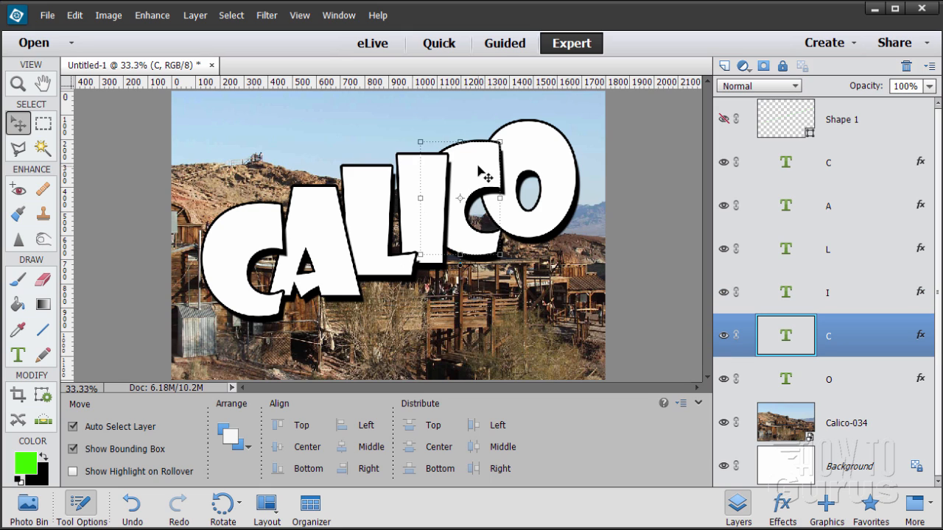
{"action": "key", "text": "Up"}
{"action": "key", "text": "Up"}
{"action": "key", "text": "Up"}
{"action": "key", "text": "Up"}
{"action": "key", "text": "Up"}
{"action": "key", "text": "Up"}
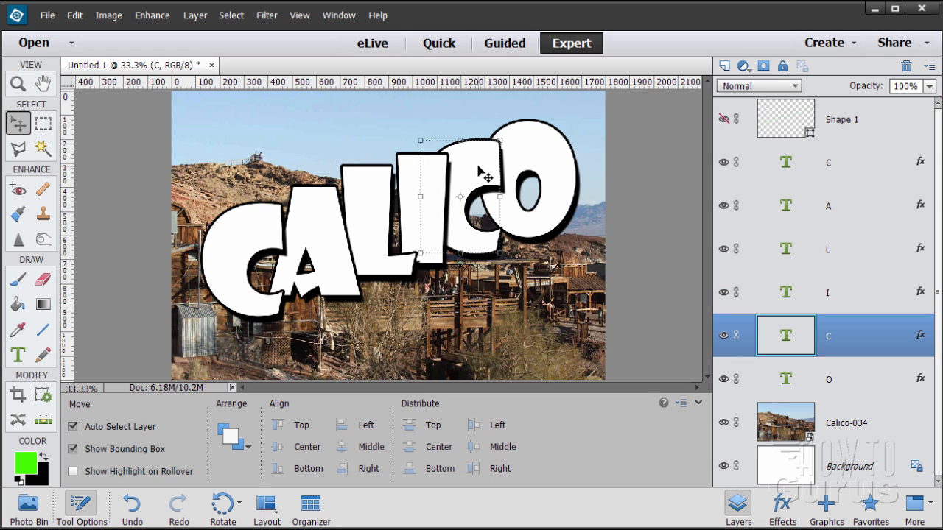
Step: Nudge the O down to line up better with the second C, and deselect it
{"action": "left_click", "coordinate": [527, 228]}
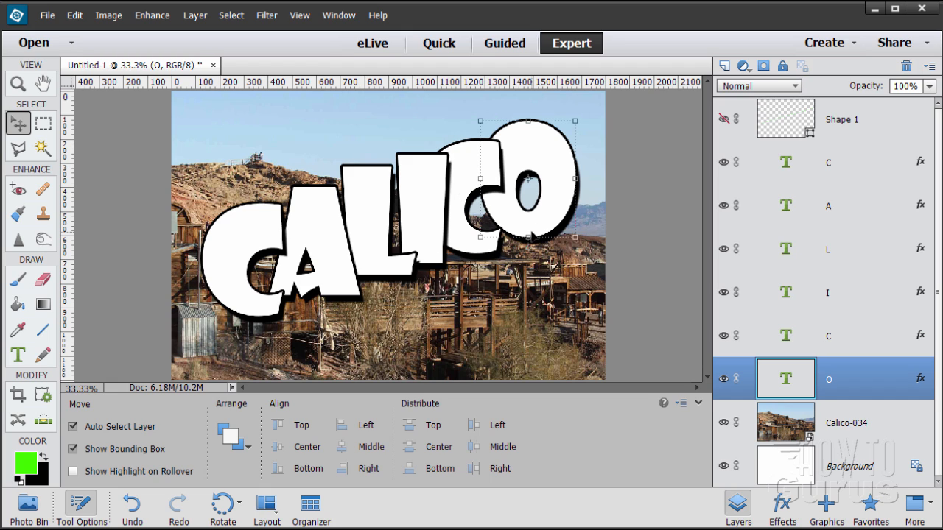
{"action": "key", "text": "Down"}
{"action": "key", "text": "Down"}
{"action": "key", "text": "Down"}
{"action": "key", "text": "Down"}
{"action": "key", "text": "Down"}
{"action": "key", "text": "Down"}
{"action": "key", "text": "Down"}
{"action": "key", "text": "Down"}
{"action": "key", "text": "Down"}
{"action": "key", "text": "Down"}
{"action": "key", "text": "Down"}
{"action": "key", "text": "Down"}
{"action": "key", "text": "Down"}
{"action": "key", "text": "Down"}
{"action": "key", "text": "Down"}
{"action": "key", "text": "Down"}
{"action": "key", "text": "Down"}
{"action": "key", "text": "Down"}
{"action": "key", "text": "Down"}
{"action": "key", "text": "Down"}
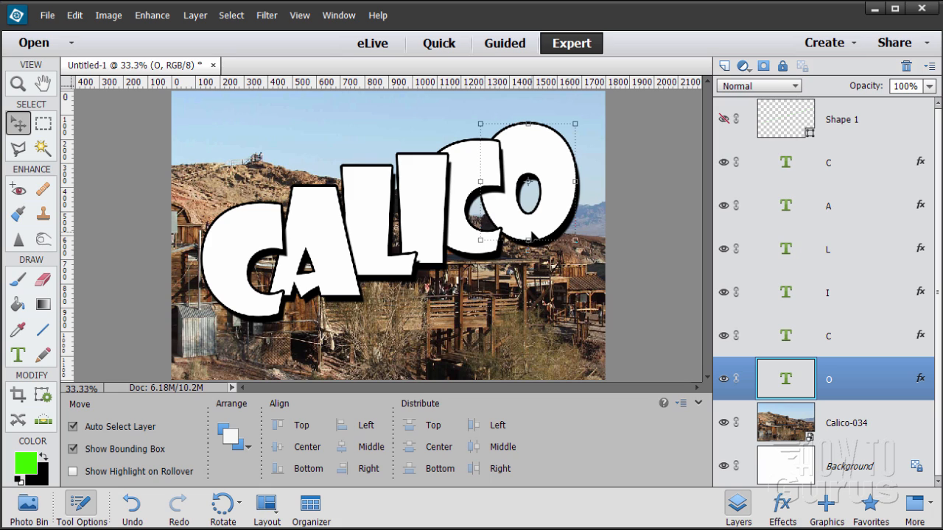
{"action": "key", "text": "Down"}
{"action": "key", "text": "Down"}
{"action": "key", "text": "Down"}
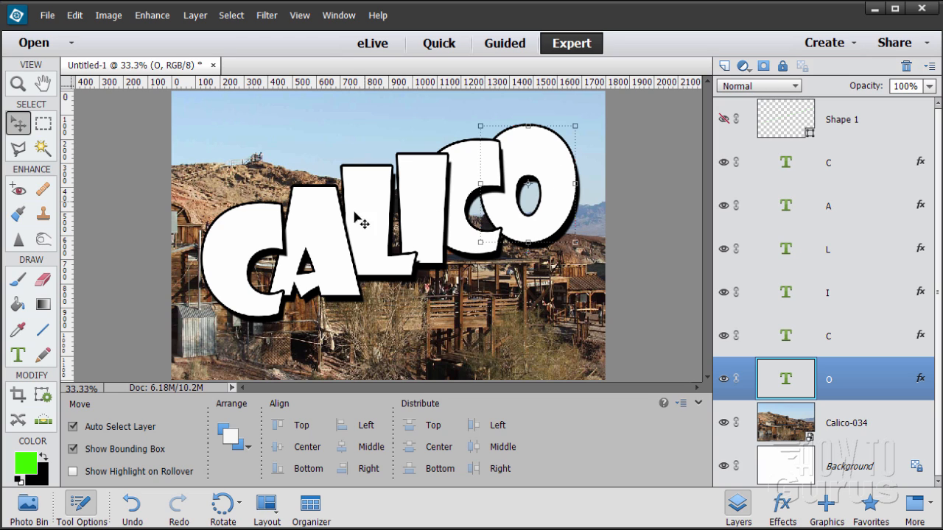
{"action": "left_click", "coordinate": [638, 215]}
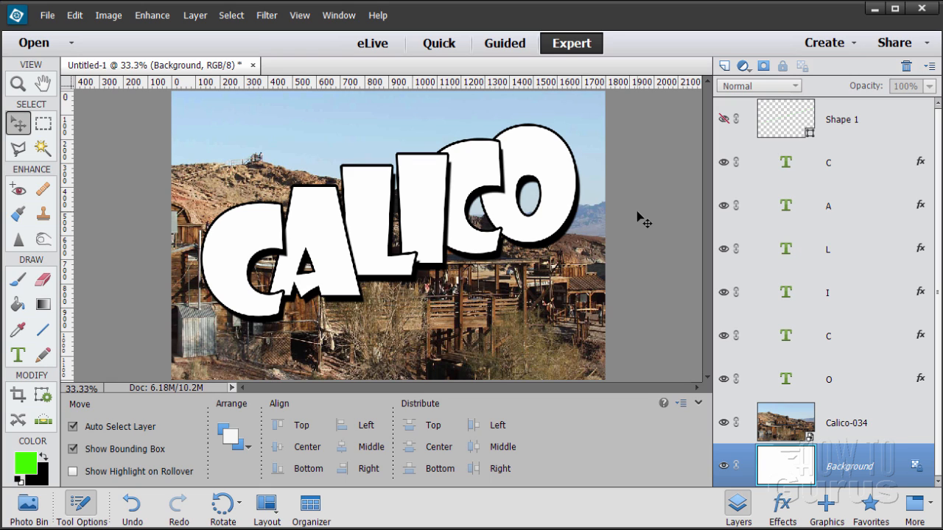
Step: Select the first C's white shape on its layer with the Magic Wand and add a layer mask from that selection
{"action": "left_click", "coordinate": [852, 170]}
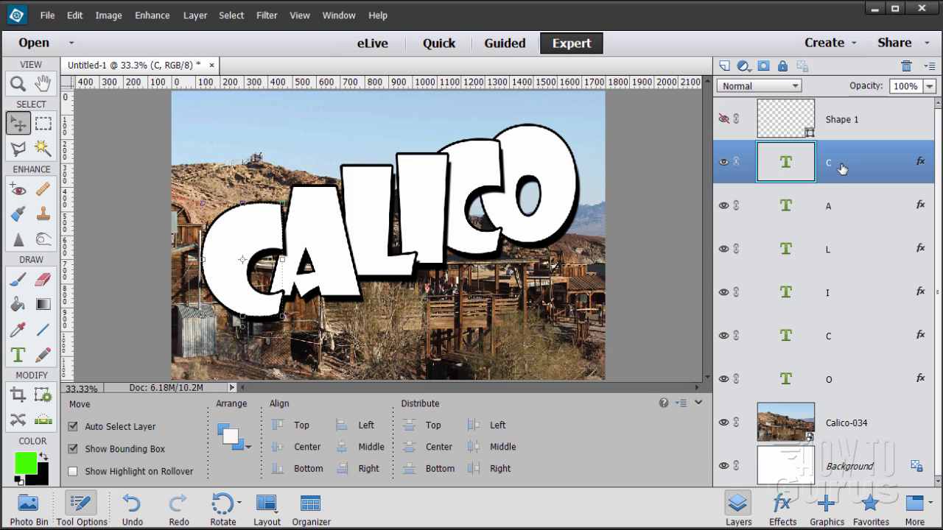
{"action": "left_click", "coordinate": [42, 148]}
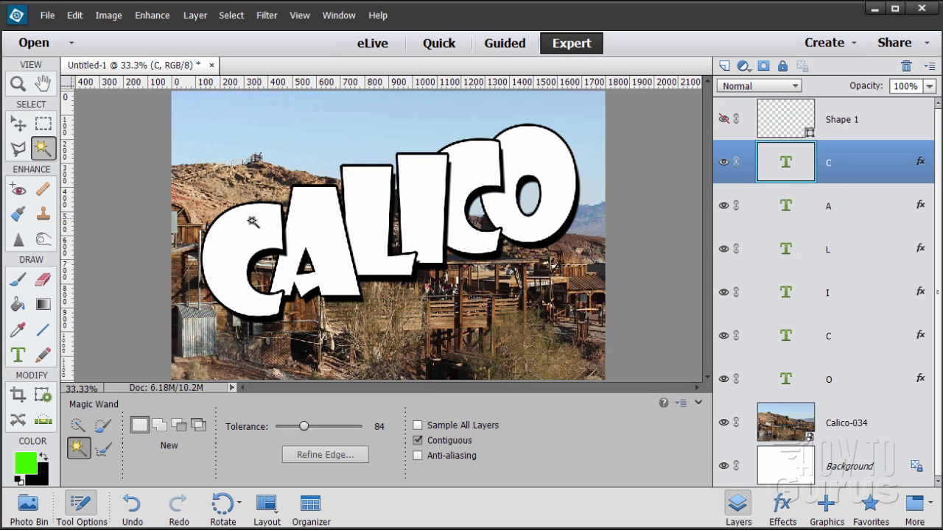
{"action": "left_click", "coordinate": [223, 254]}
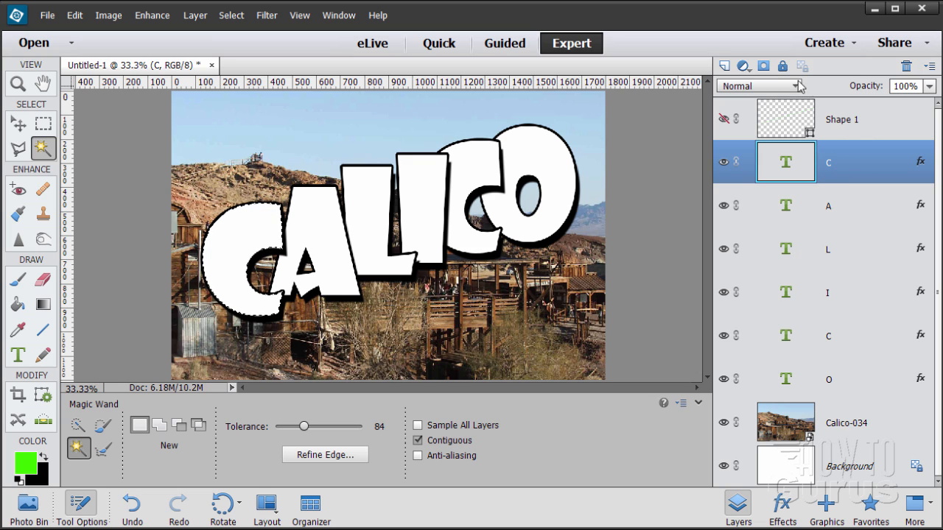
{"action": "left_click", "coordinate": [764, 67]}
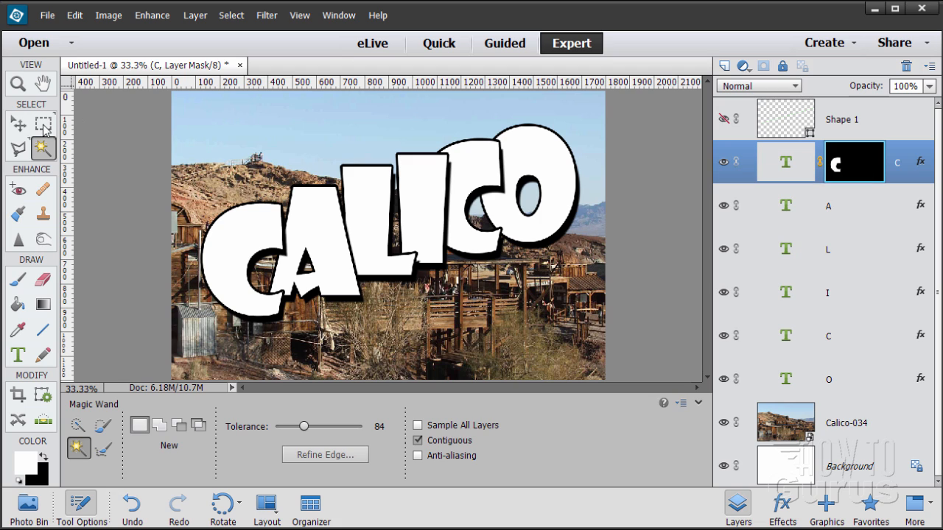
Step: Place the wagon wheel photo Calico-007.jpg above the first C's layer
{"action": "left_click", "coordinate": [18, 124]}
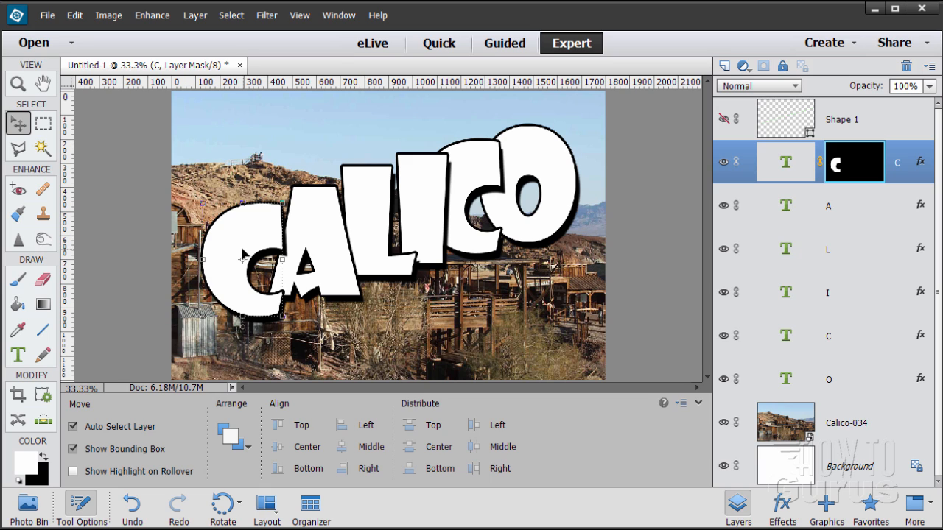
{"action": "left_click", "coordinate": [48, 16]}
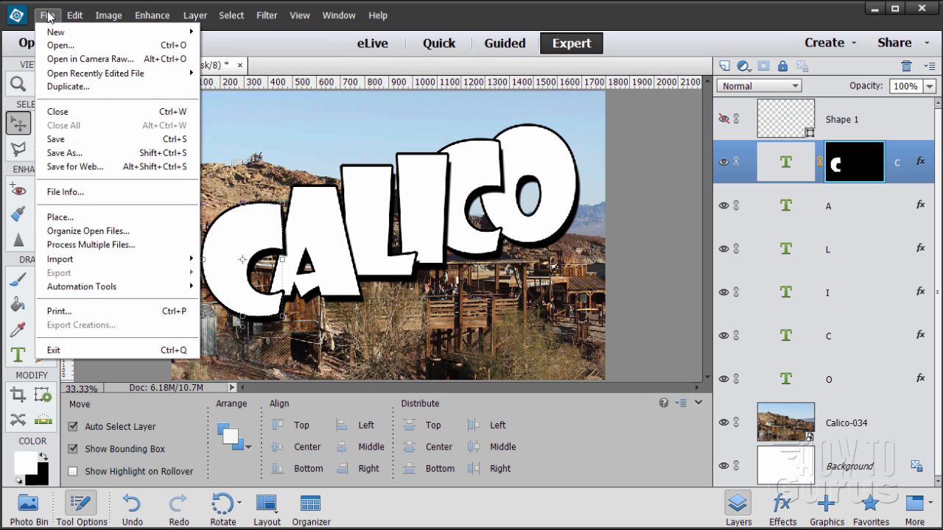
{"action": "left_click", "coordinate": [66, 217]}
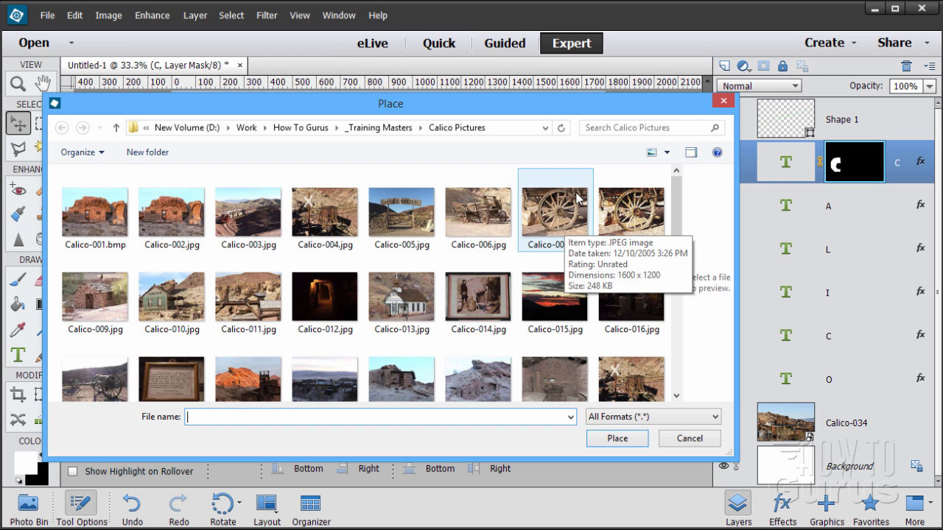
{"action": "left_click", "coordinate": [564, 221]}
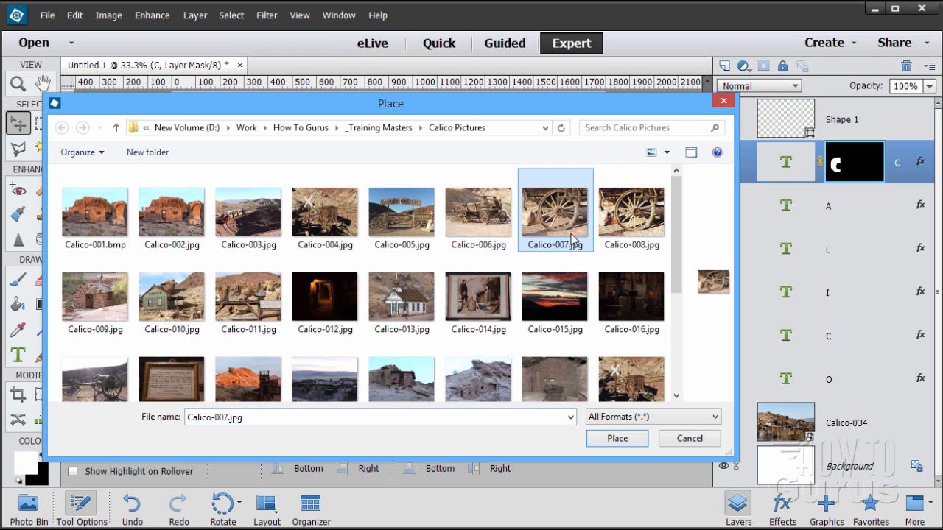
{"action": "left_click", "coordinate": [616, 439]}
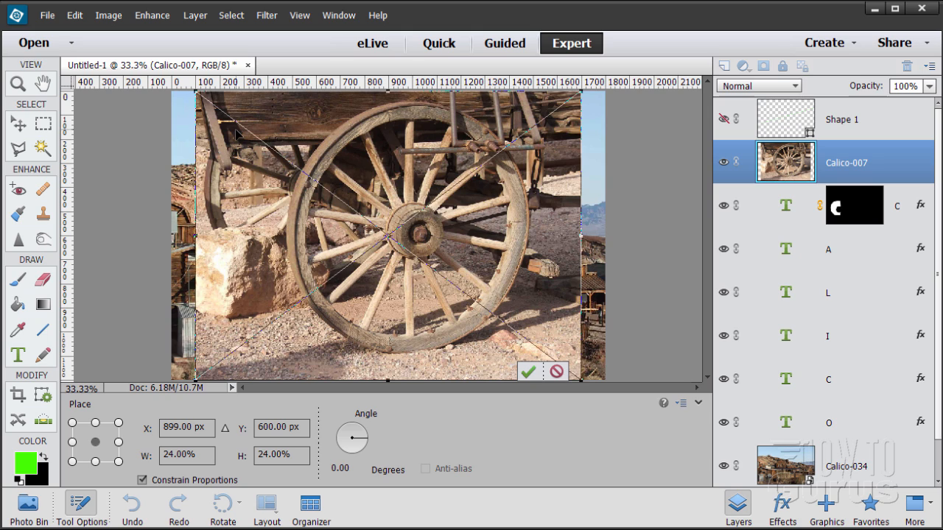
Step: Scale the Calico-007 photo proportionally to about 10%, position it over the first C, and commit the placement
{"action": "left_click_drag", "start_coordinate": [196, 92], "coordinate": [380, 240]}
{"action": "left_click_drag", "start_coordinate": [401, 274], "coordinate": [229, 246]}
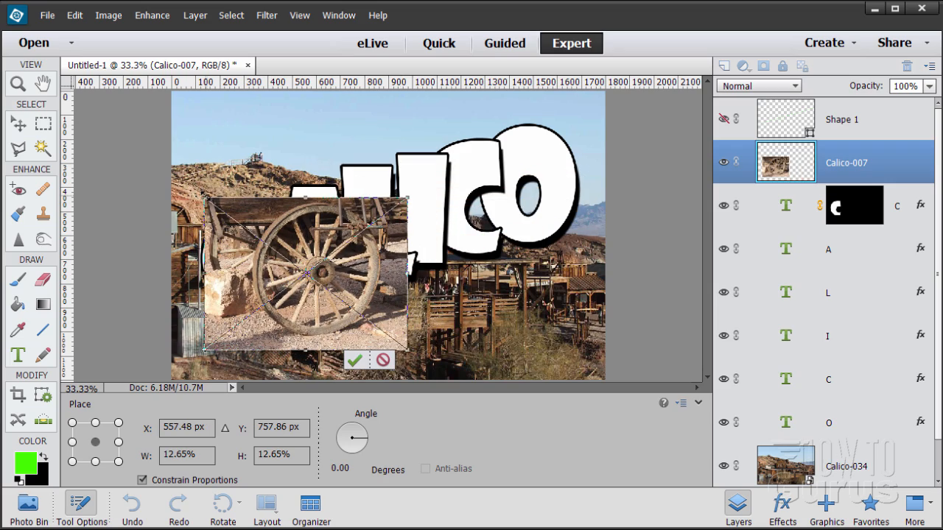
{"action": "left_click_drag", "start_coordinate": [204, 198], "coordinate": [251, 232]}
{"action": "left_click_drag", "start_coordinate": [304, 244], "coordinate": [246, 213]}
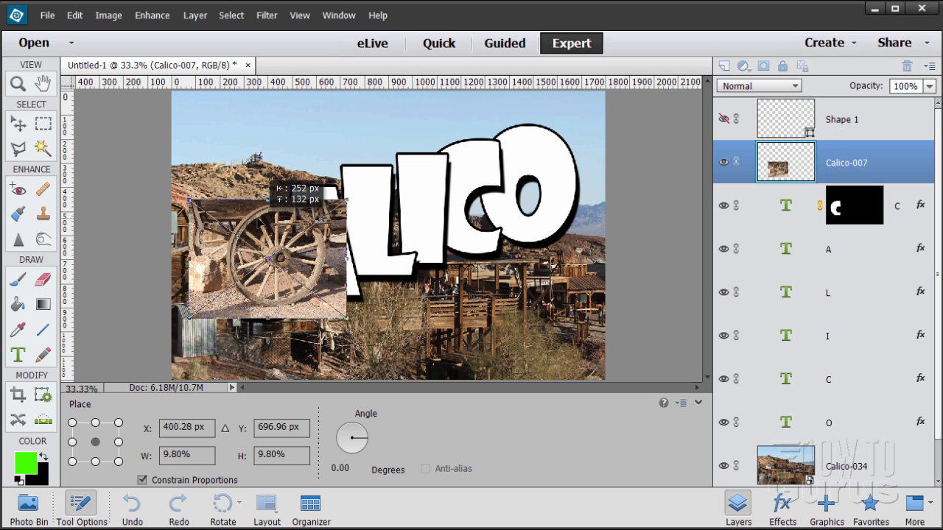
{"action": "left_click_drag", "start_coordinate": [190, 201], "coordinate": [184, 196]}
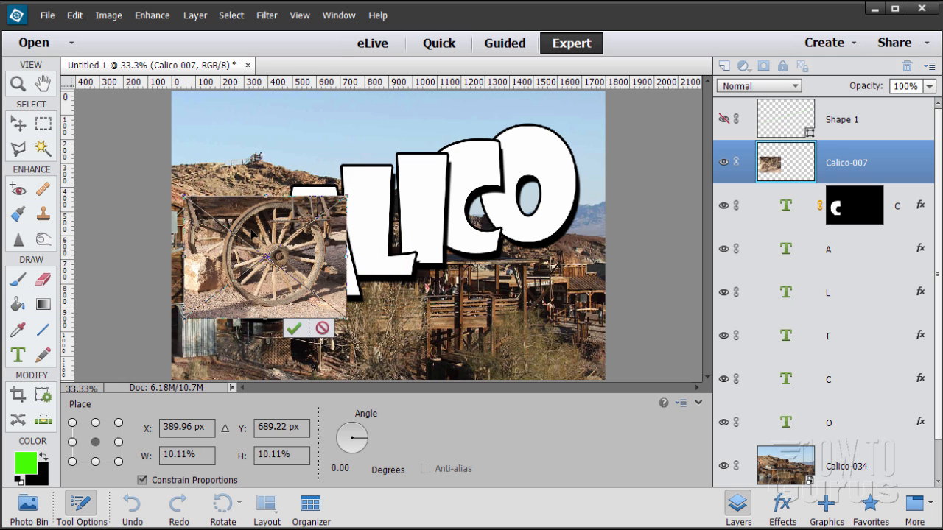
{"action": "left_click", "coordinate": [294, 328]}
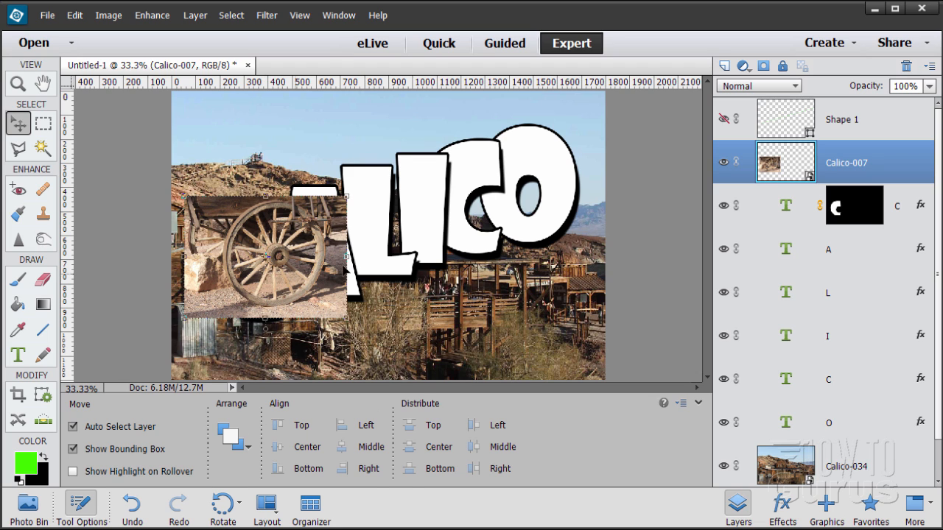
Step: Move the first C's layer mask onto the Calico-007 photo layer and shift the photo left and slightly down so the wheel fills the letter
{"action": "left_click", "coordinate": [863, 215]}
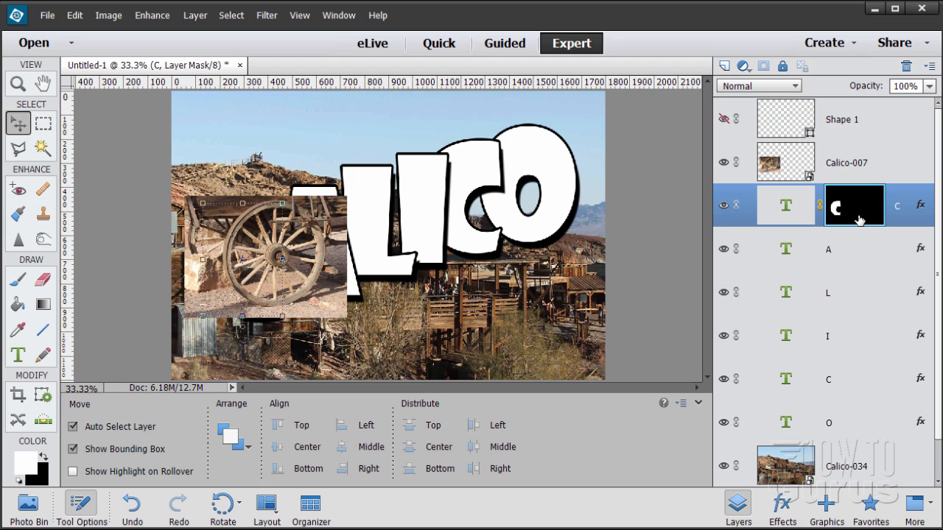
{"action": "left_click_drag", "start_coordinate": [857, 213], "coordinate": [859, 168]}
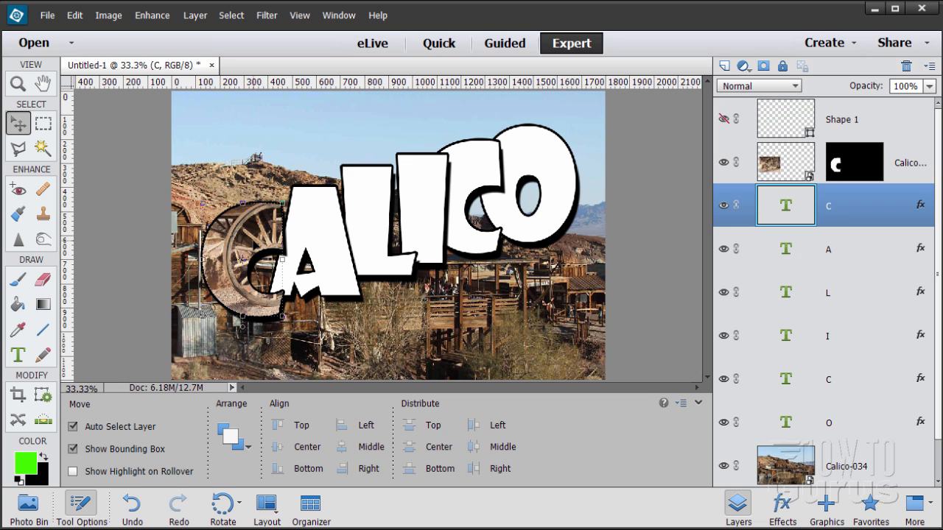
{"action": "mouse_move", "coordinate": [254, 245]}
{"action": "left_mouse_down"}
{"action": "mouse_move", "coordinate": [241, 236]}
{"action": "mouse_move", "coordinate": [236, 251]}
{"action": "left_mouse_up"}
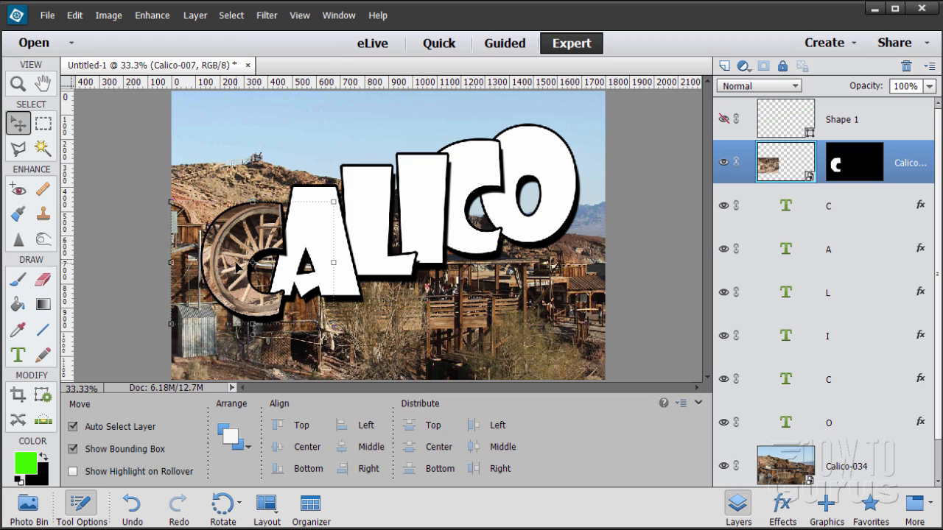
{"action": "key", "text": "Left"}
{"action": "key", "text": "Left"}
{"action": "key", "text": "Left"}
{"action": "key", "text": "Left"}
{"action": "key", "text": "Up"}
{"action": "key", "text": "Up"}
{"action": "key", "text": "Left"}
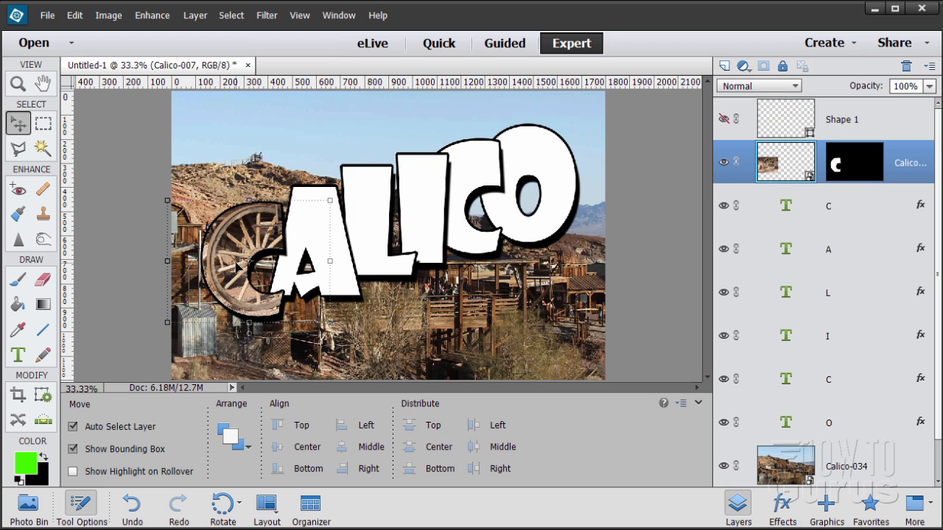
{"action": "key", "text": "Left"}
{"action": "key", "text": "Left"}
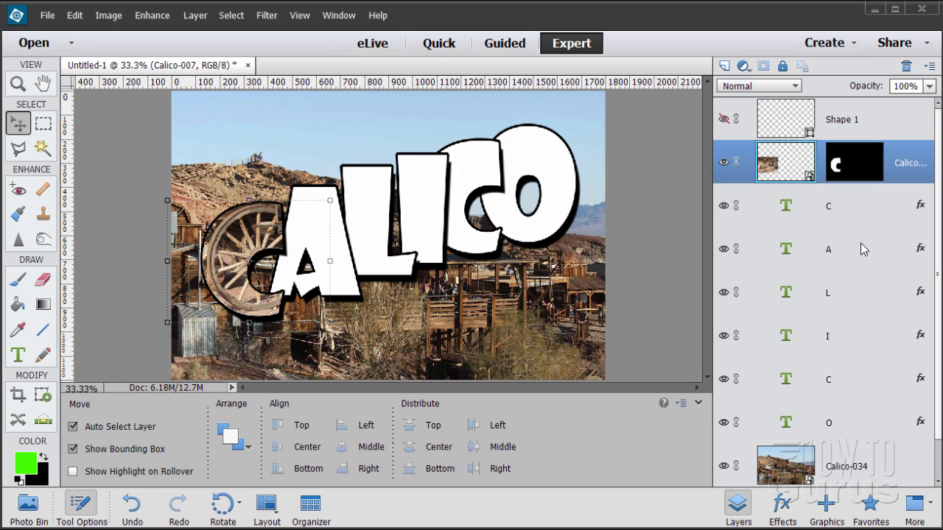
Step: Select the A's white shape on its layer with the Magic Wand and add a layer mask from that selection
{"action": "left_click", "coordinate": [840, 256]}
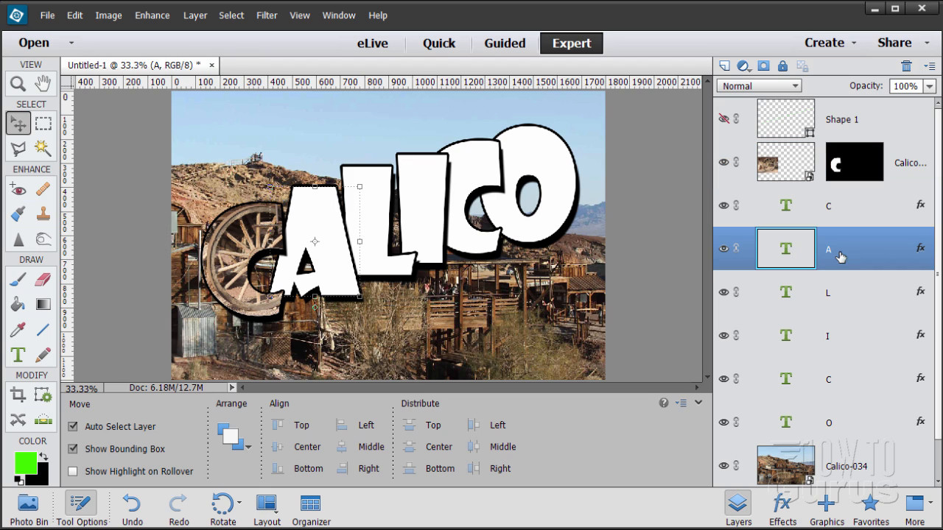
{"action": "left_click", "coordinate": [43, 150]}
{"action": "left_click", "coordinate": [325, 234]}
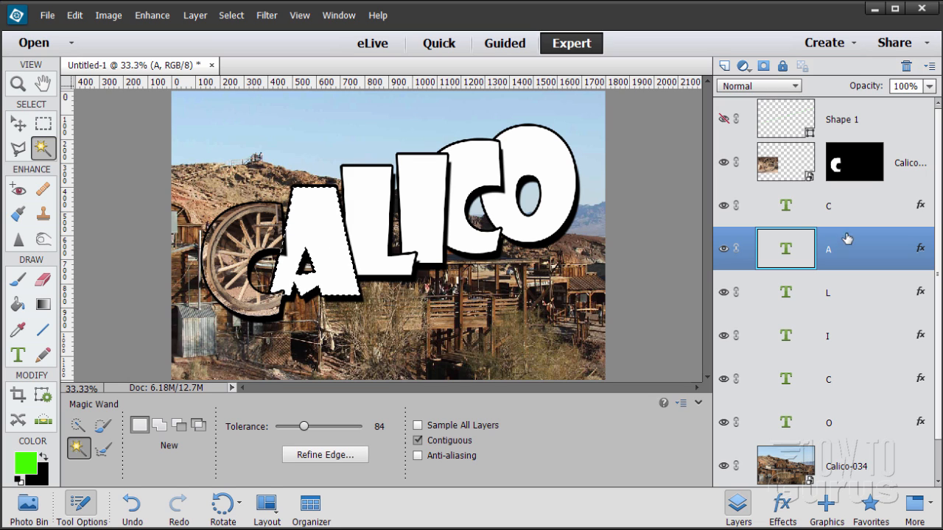
{"action": "left_click", "coordinate": [763, 66]}
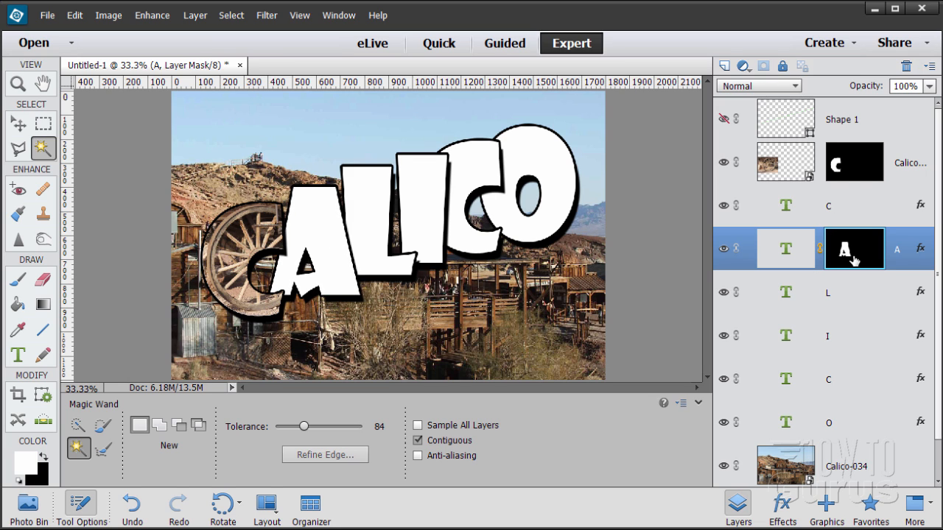
Step: Place the stone building photo Calico-002.jpg above the A's layer
{"action": "left_click", "coordinate": [47, 14]}
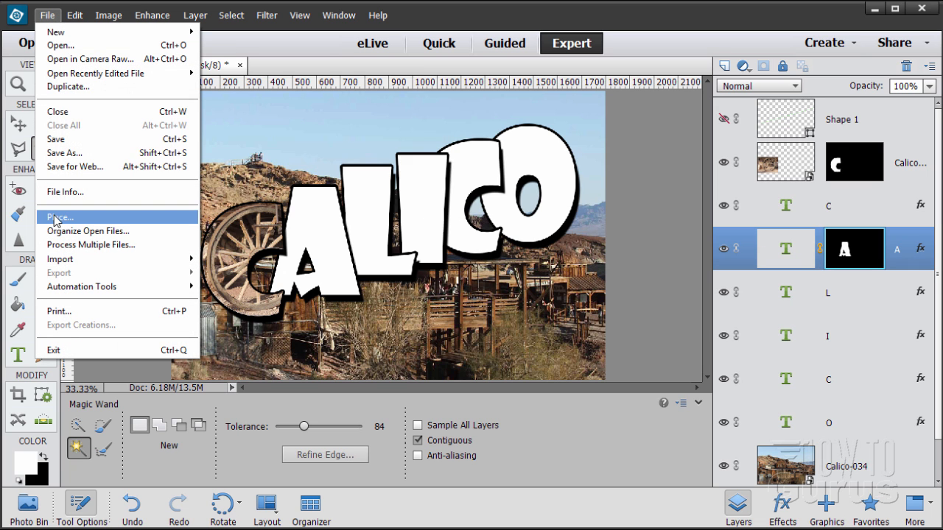
{"action": "left_click", "coordinate": [58, 218]}
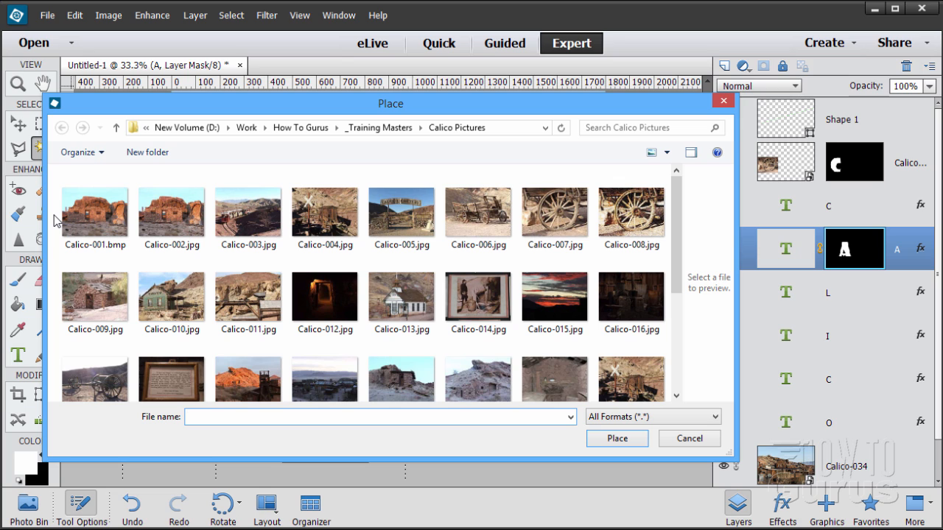
{"action": "left_click", "coordinate": [169, 224]}
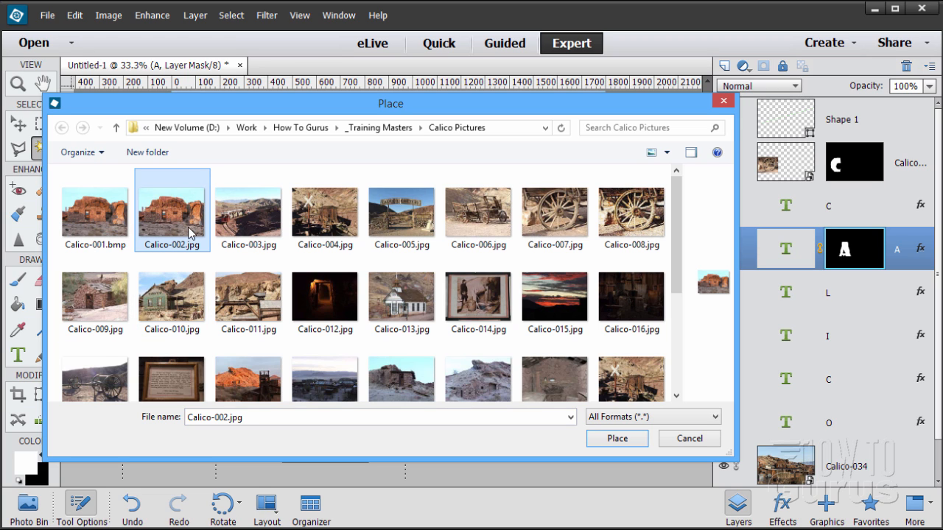
{"action": "left_click", "coordinate": [615, 438]}
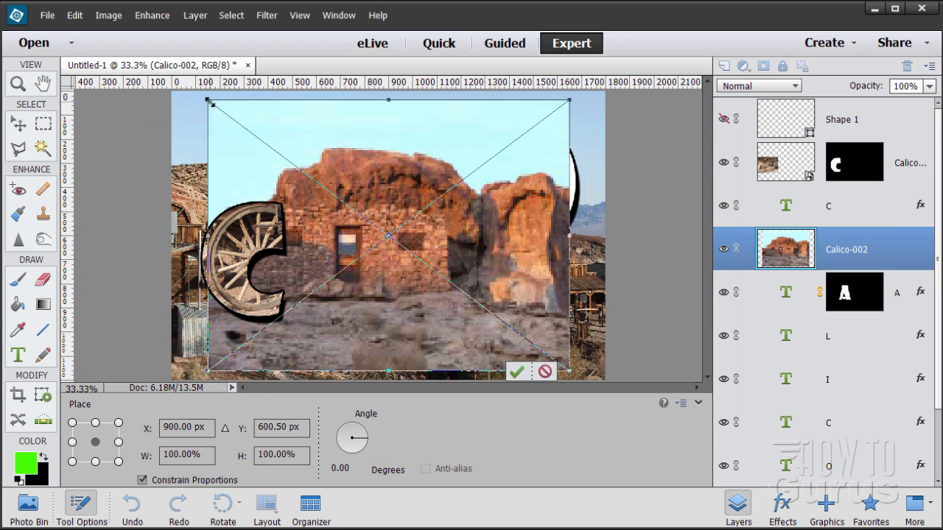
Step: Scale the Calico-002 photo proportionally to about 48.5%, position it over the A, and commit the placement
{"action": "left_click_drag", "start_coordinate": [209, 100], "coordinate": [308, 176]}
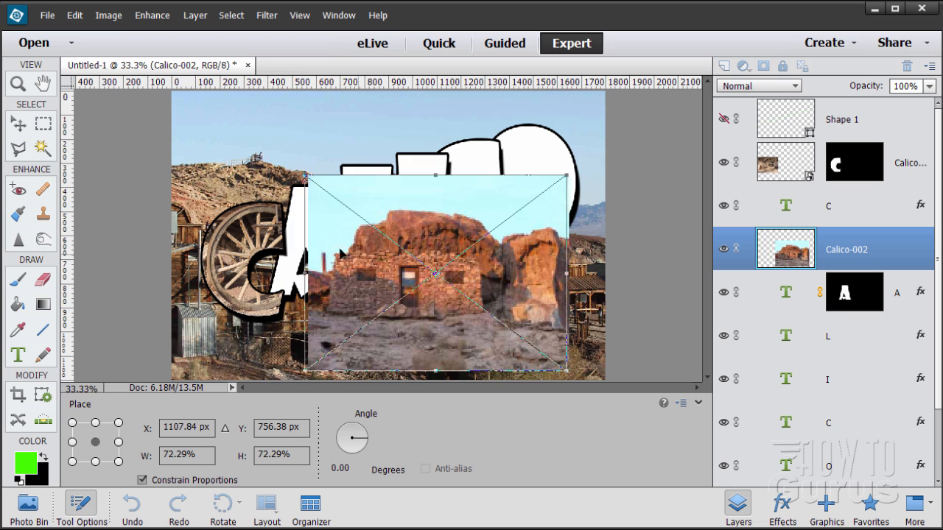
{"action": "left_click_drag", "start_coordinate": [341, 254], "coordinate": [316, 236]}
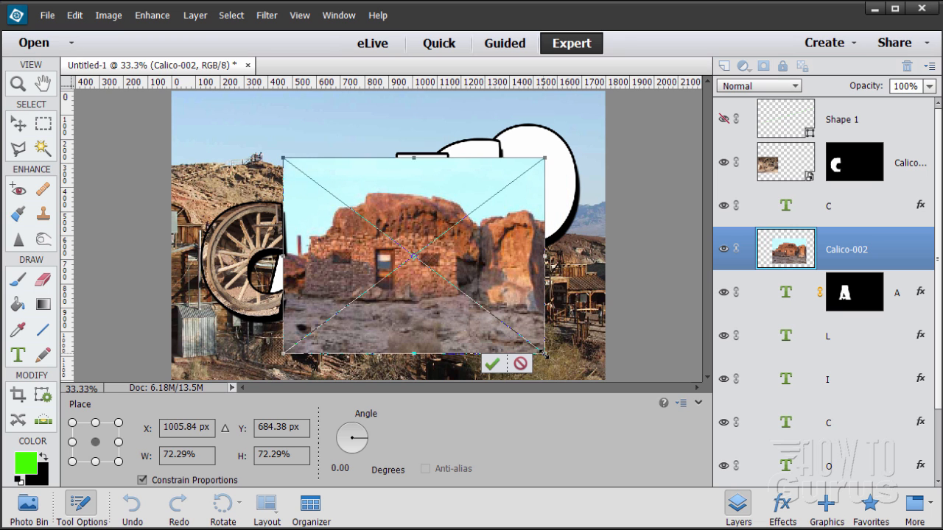
{"action": "left_click_drag", "start_coordinate": [544, 354], "coordinate": [472, 299]}
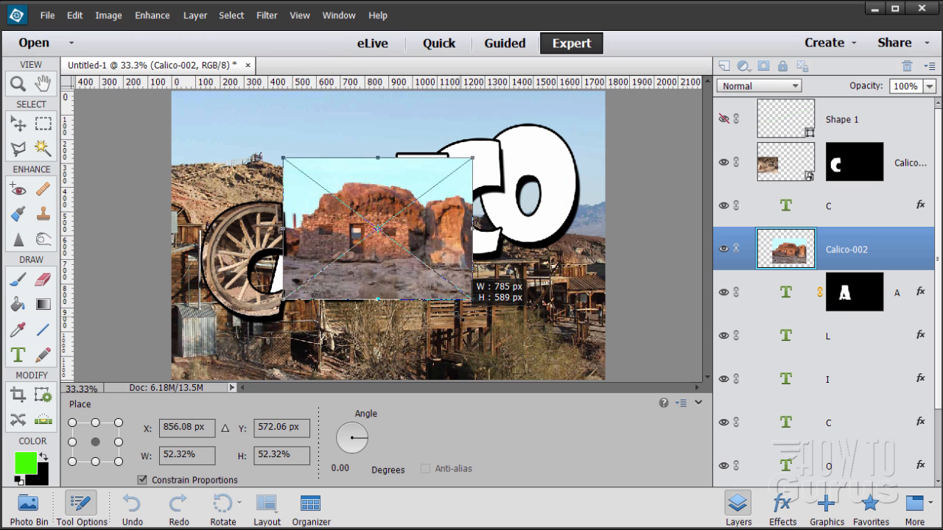
{"action": "left_click_drag", "start_coordinate": [354, 272], "coordinate": [397, 280]}
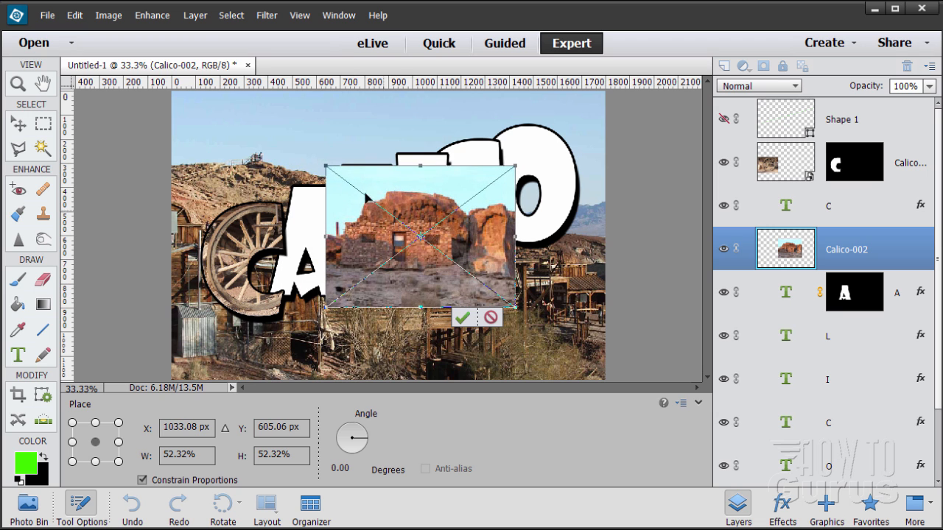
{"action": "left_click_drag", "start_coordinate": [326, 166], "coordinate": [339, 176]}
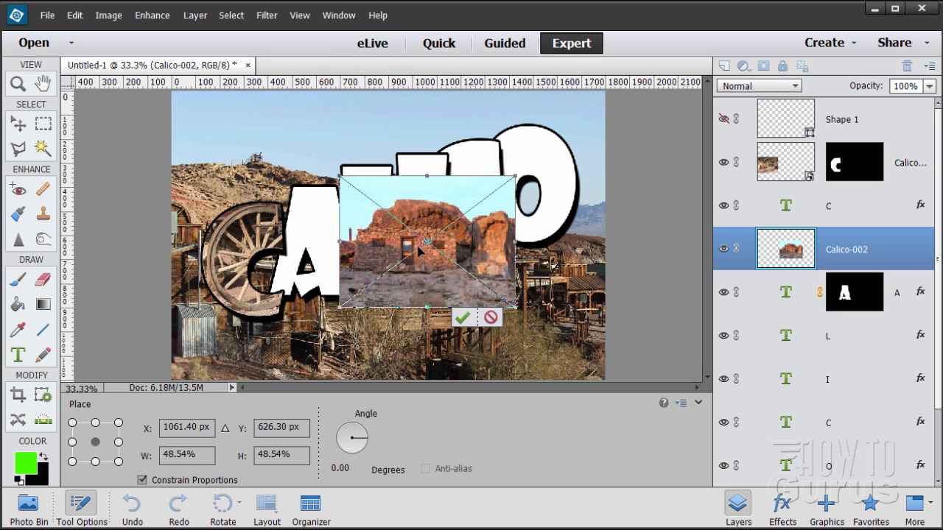
{"action": "left_click_drag", "start_coordinate": [414, 256], "coordinate": [291, 249]}
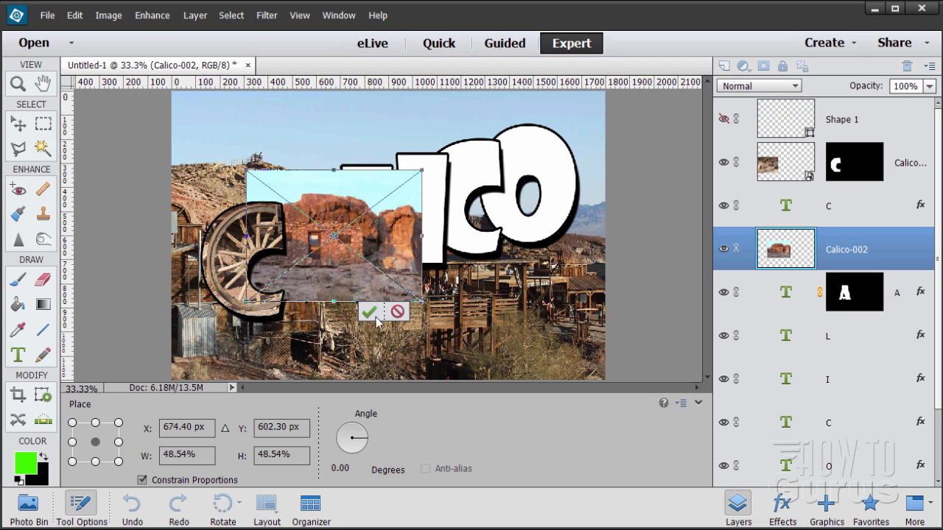
{"action": "left_click", "coordinate": [368, 314]}
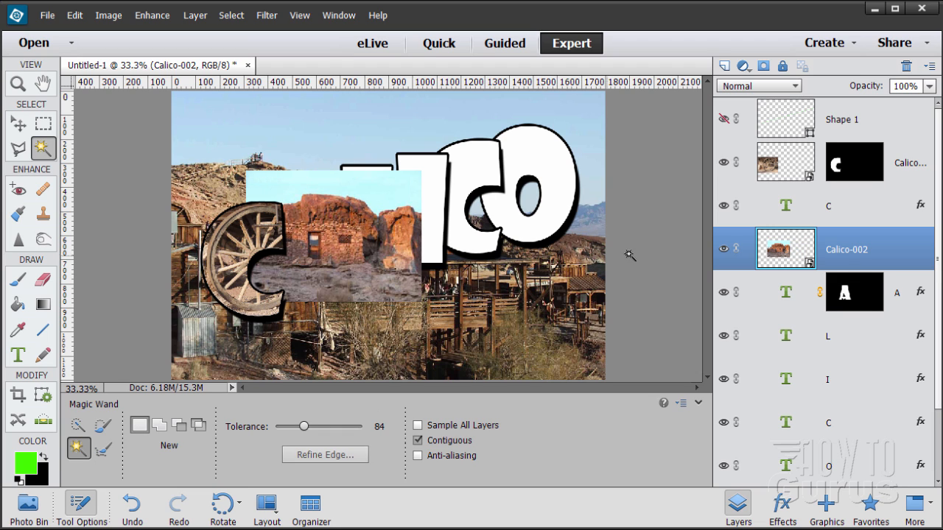
Step: Move the A's layer mask onto the Calico-002 photo layer and shift the photo slightly left and down within the letter
{"action": "left_click", "coordinate": [854, 294]}
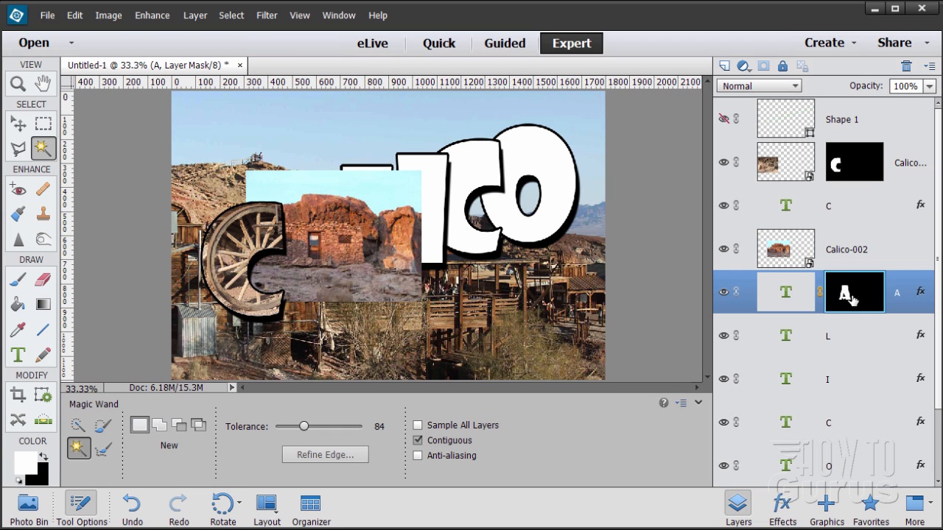
{"action": "left_click_drag", "start_coordinate": [853, 298], "coordinate": [849, 250]}
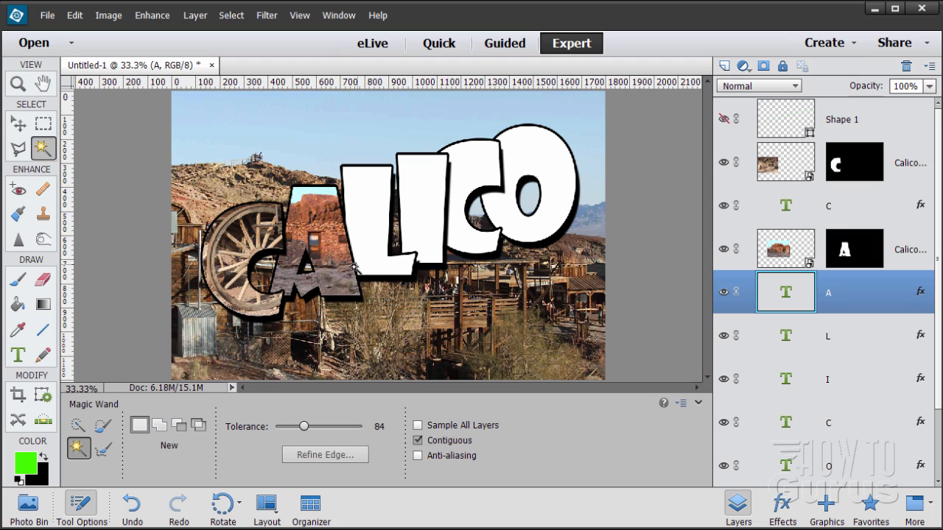
{"action": "left_click", "coordinate": [20, 124]}
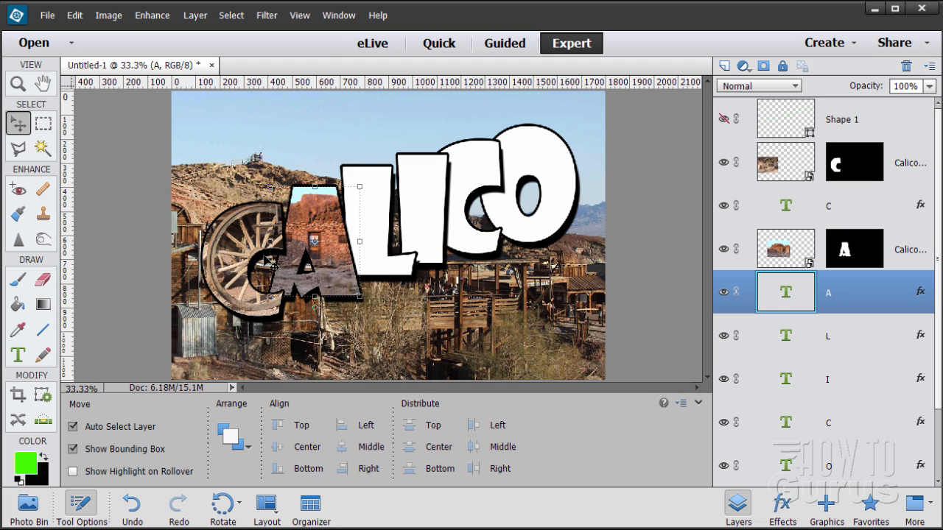
{"action": "left_click_drag", "start_coordinate": [349, 280], "coordinate": [339, 285]}
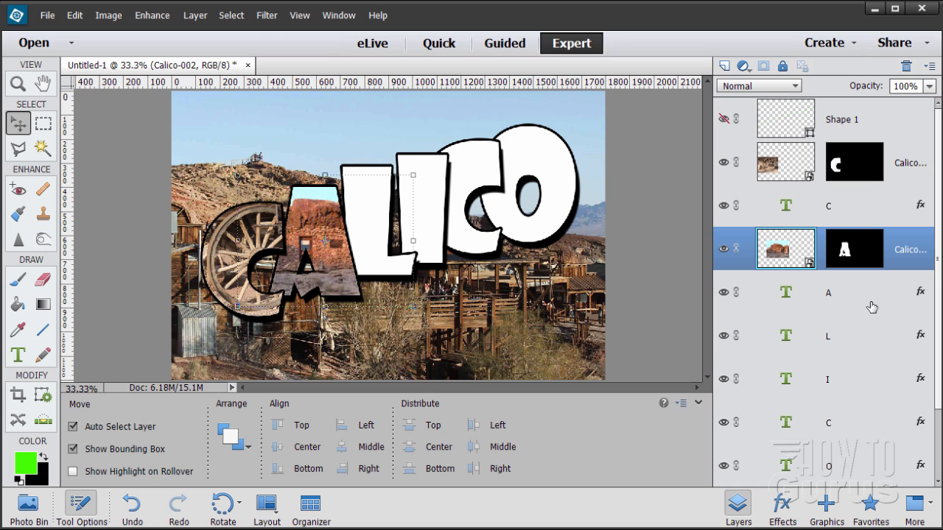
Step: Select the L's white shape on its layer with the Magic Wand and add a layer mask from that selection
{"action": "left_click", "coordinate": [854, 345]}
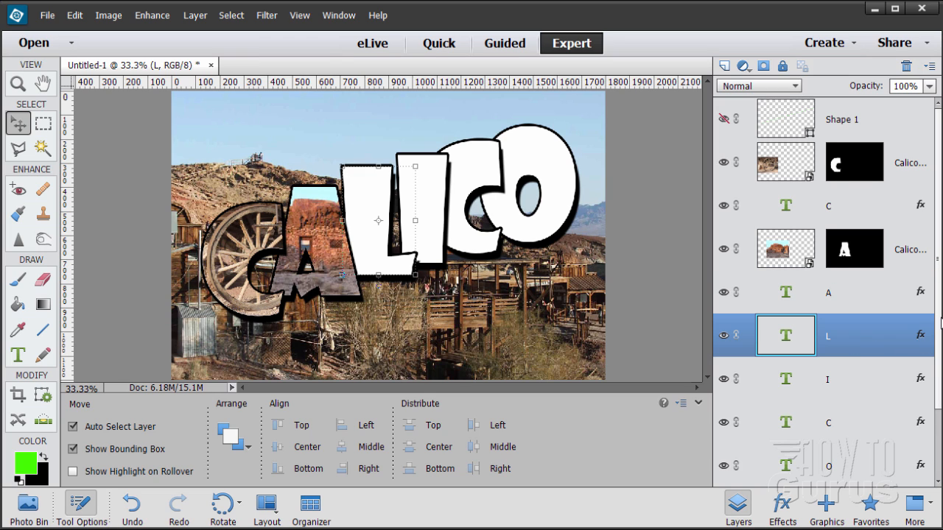
{"action": "scroll", "coordinate": [916, 397], "scroll_direction": "down", "scroll_amount": 2}
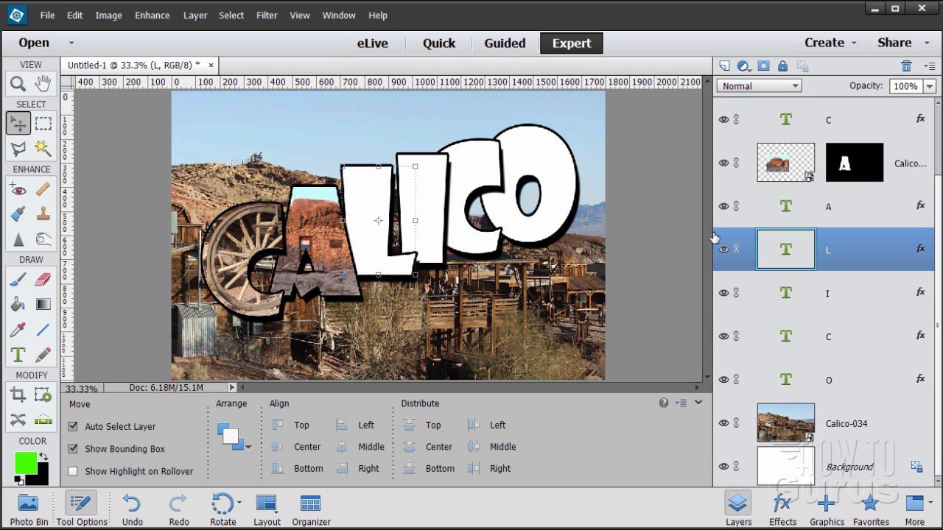
{"action": "left_click", "coordinate": [47, 148]}
{"action": "left_click", "coordinate": [366, 214]}
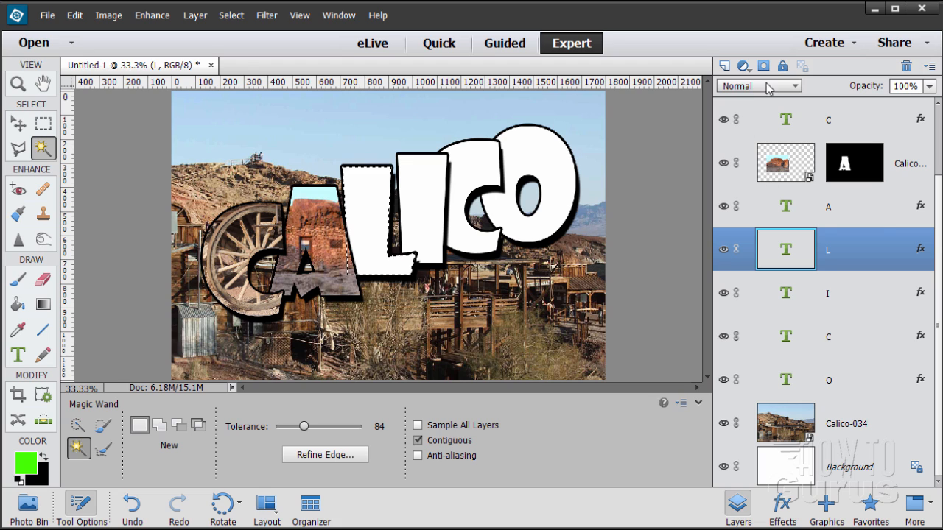
{"action": "left_click", "coordinate": [765, 67]}
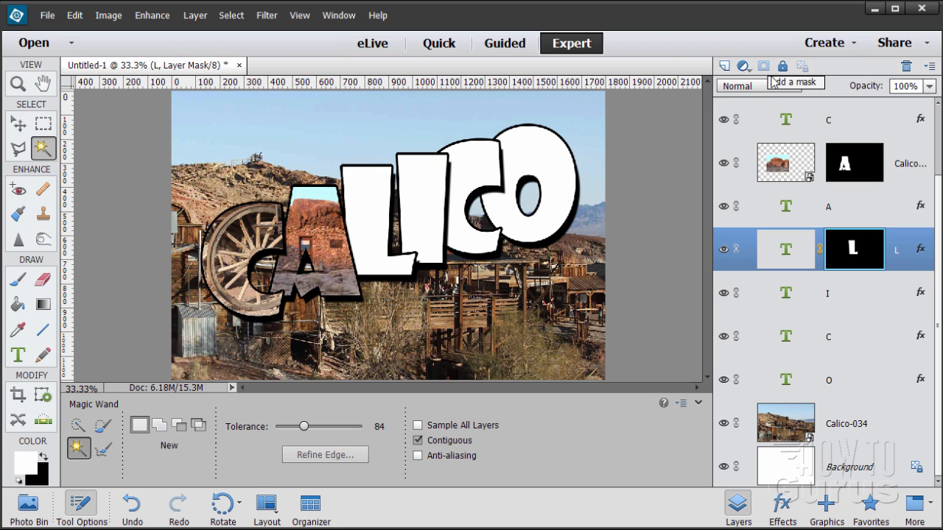
Step: Place the white schoolhouse photo Calico-013.jpg above the L's layer
{"action": "left_click", "coordinate": [21, 123]}
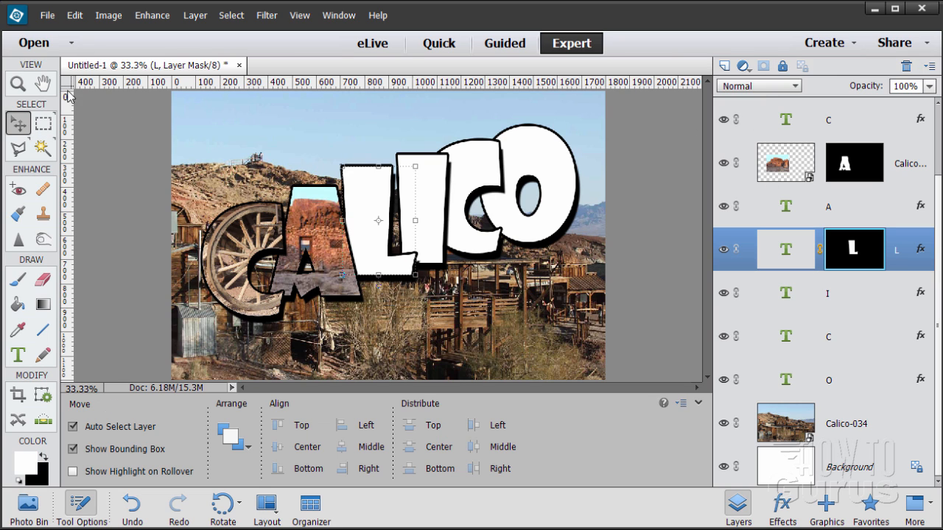
{"action": "left_click", "coordinate": [47, 15]}
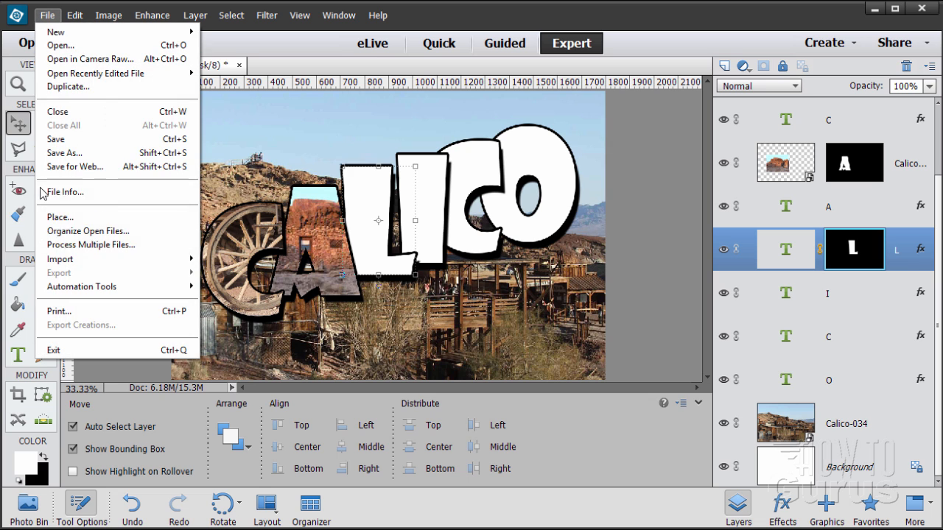
{"action": "left_click", "coordinate": [60, 219]}
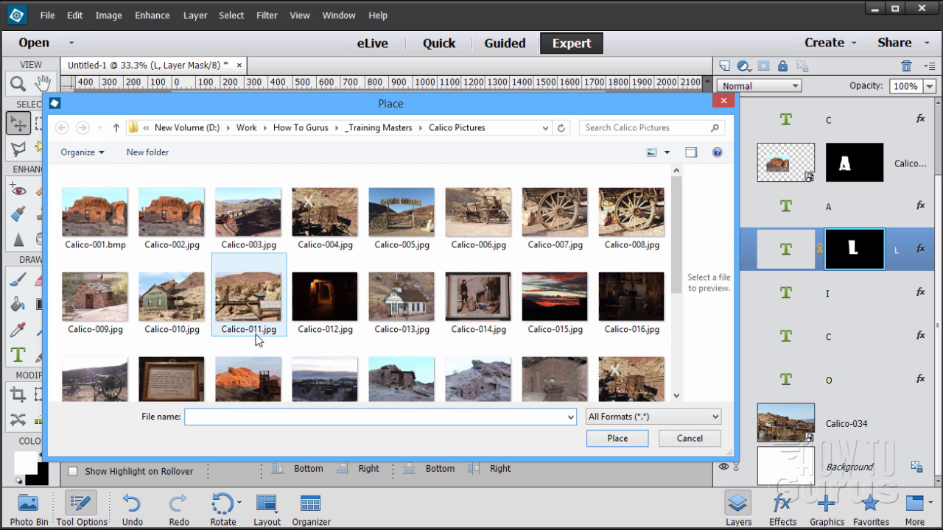
{"action": "left_click", "coordinate": [409, 311]}
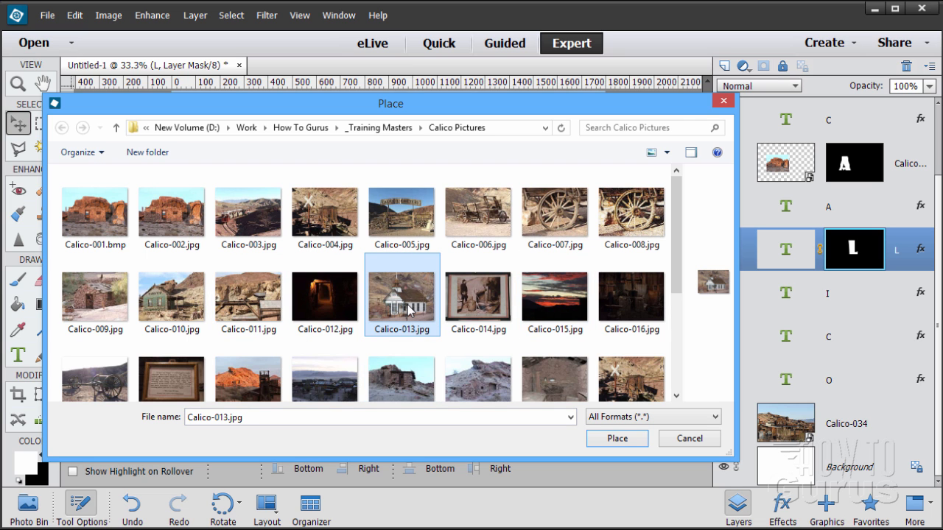
{"action": "double_click", "coordinate": [408, 306]}
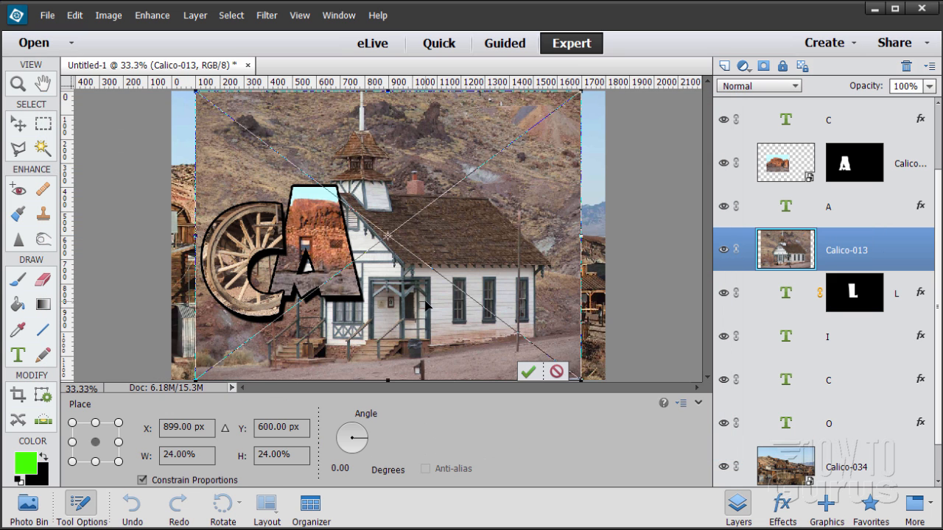
Step: Scale the Calico-013 photo proportionally to about 10%, position it over the L, and commit the placement
{"action": "left_click_drag", "start_coordinate": [196, 91], "coordinate": [372, 221]}
{"action": "left_click_drag", "start_coordinate": [394, 296], "coordinate": [410, 226]}
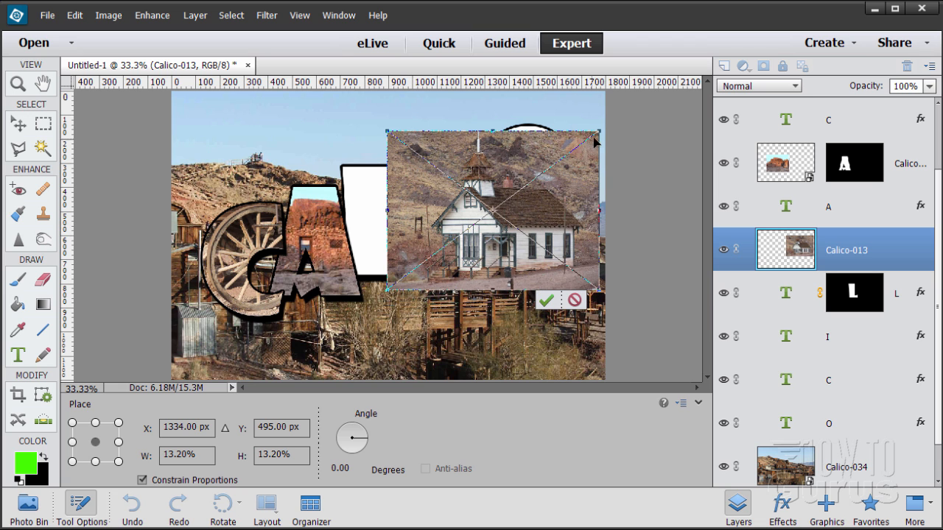
{"action": "left_click_drag", "start_coordinate": [599, 130], "coordinate": [562, 159]}
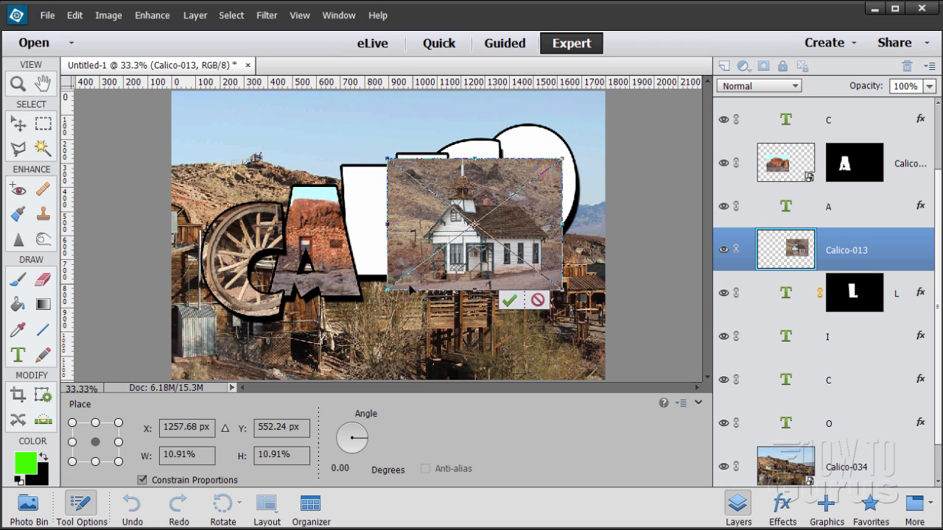
{"action": "left_click_drag", "start_coordinate": [386, 290], "coordinate": [396, 282]}
{"action": "left_click_drag", "start_coordinate": [471, 265], "coordinate": [393, 260]}
{"action": "left_click", "coordinate": [426, 288]}
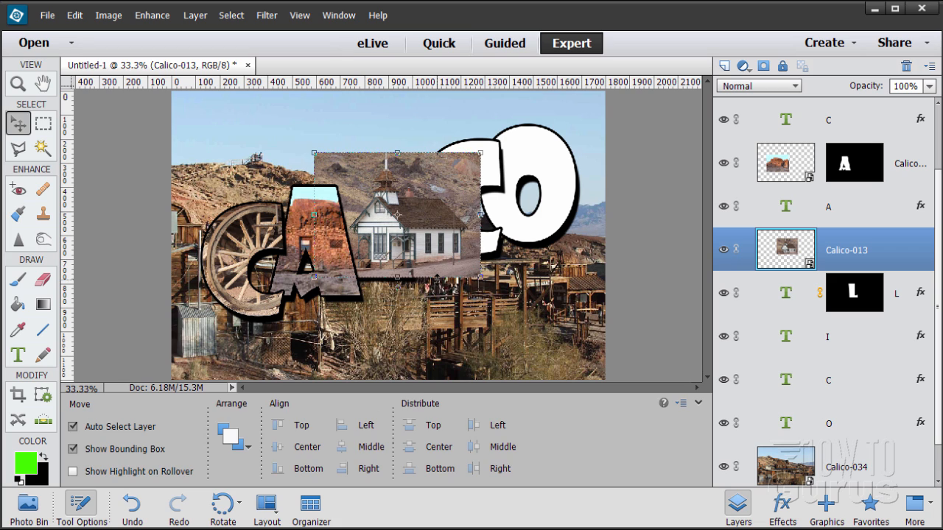
Step: Move the L's layer mask onto the Calico-013 photo layer and shift the photo slightly left to center the schoolhouse front in the letter
{"action": "left_click", "coordinate": [858, 295]}
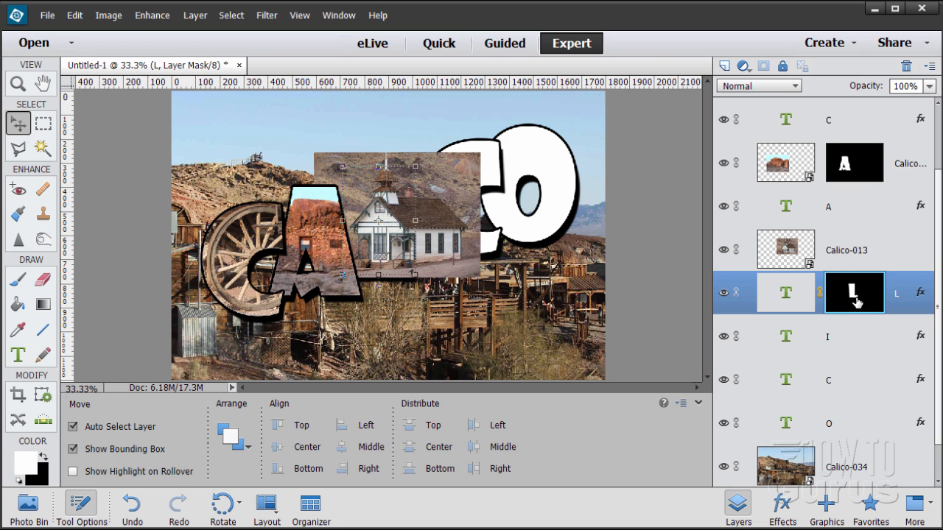
{"action": "left_click_drag", "start_coordinate": [855, 292], "coordinate": [852, 248]}
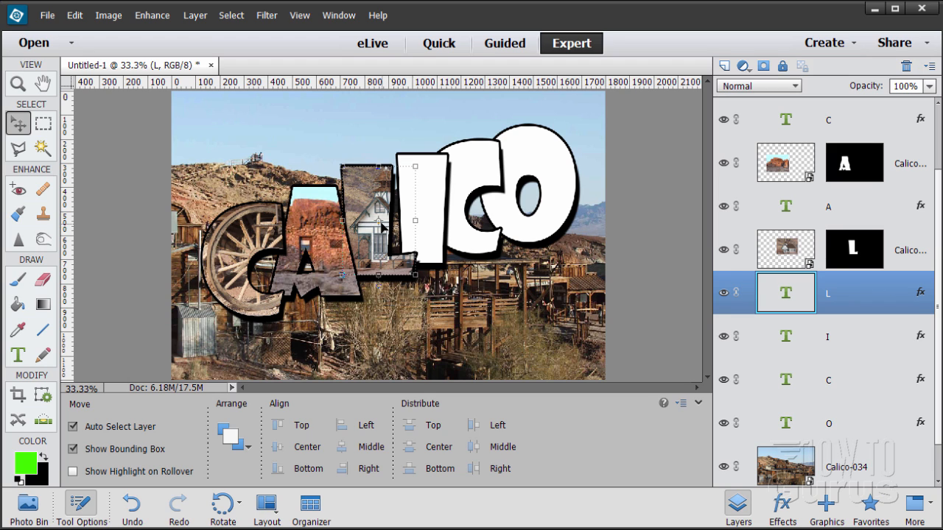
{"action": "left_click_drag", "start_coordinate": [383, 227], "coordinate": [372, 231]}
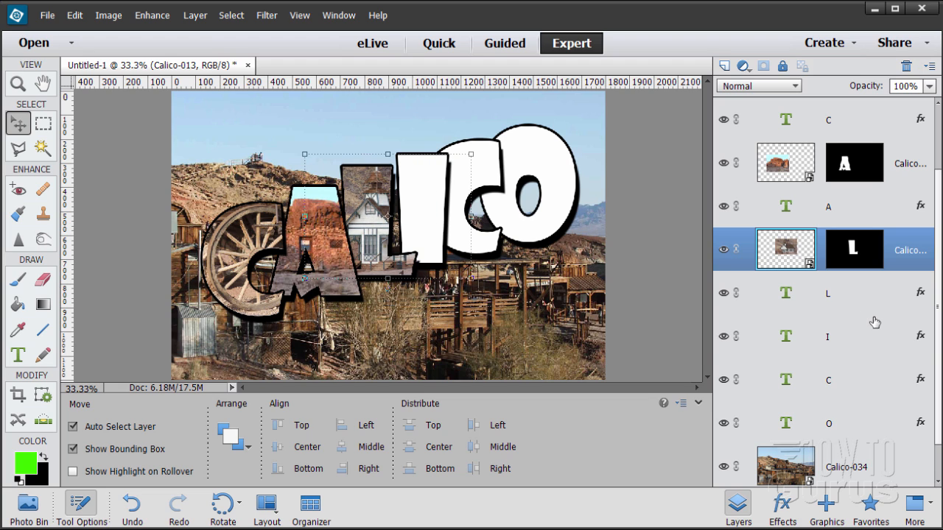
Step: Select the I's white shape on its layer with the Magic Wand and add a layer mask from that selection
{"action": "left_click", "coordinate": [874, 341]}
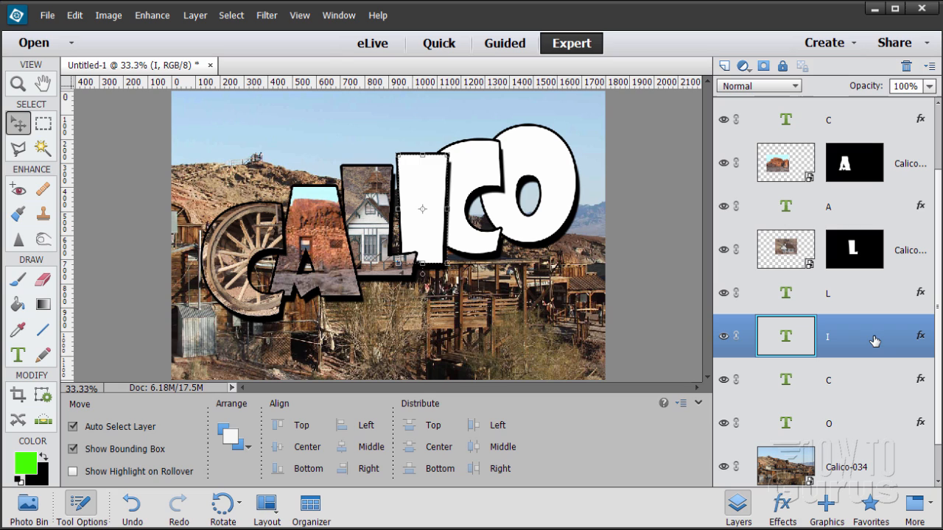
{"action": "left_click", "coordinate": [42, 148]}
{"action": "left_click", "coordinate": [413, 212]}
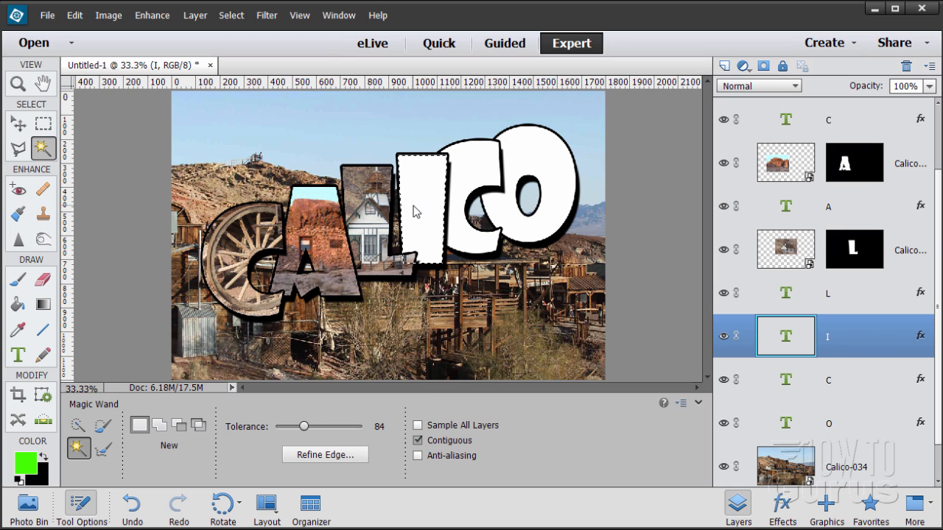
{"action": "left_click", "coordinate": [763, 66]}
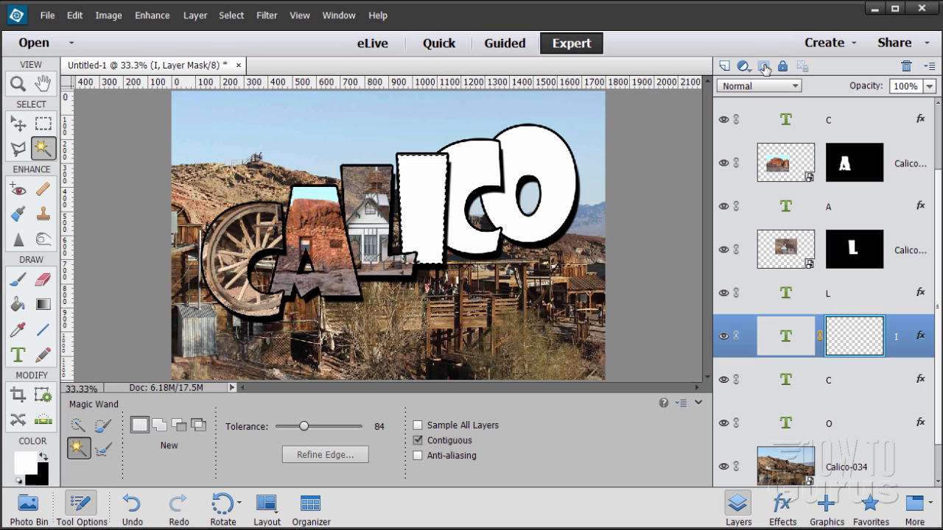
Step: Place the orange hill and mine tower photo Calico-019.jpg above the I's layer
{"action": "left_click", "coordinate": [18, 123]}
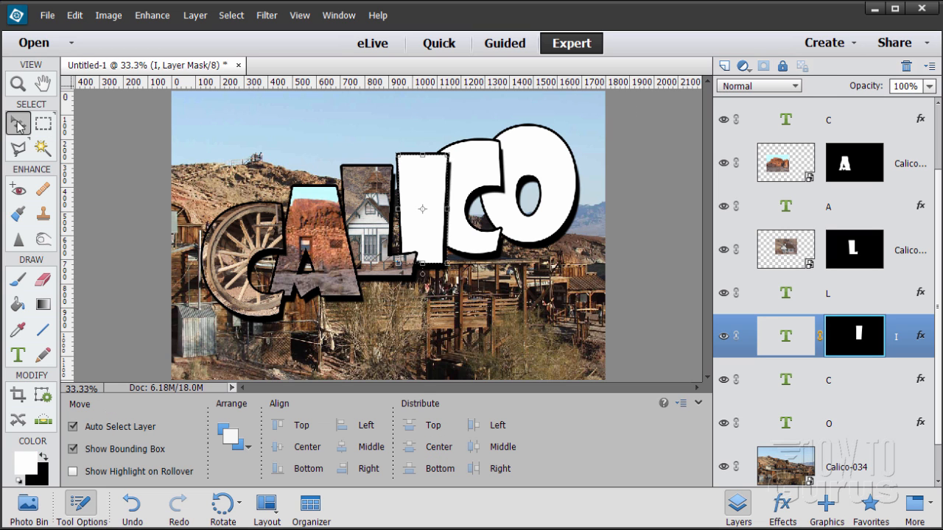
{"action": "left_click", "coordinate": [49, 16]}
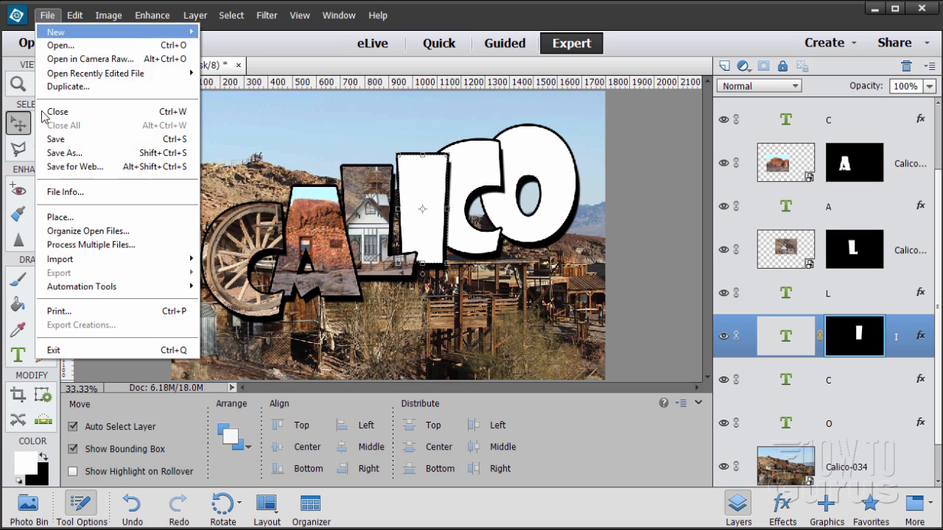
{"action": "left_click", "coordinate": [56, 218]}
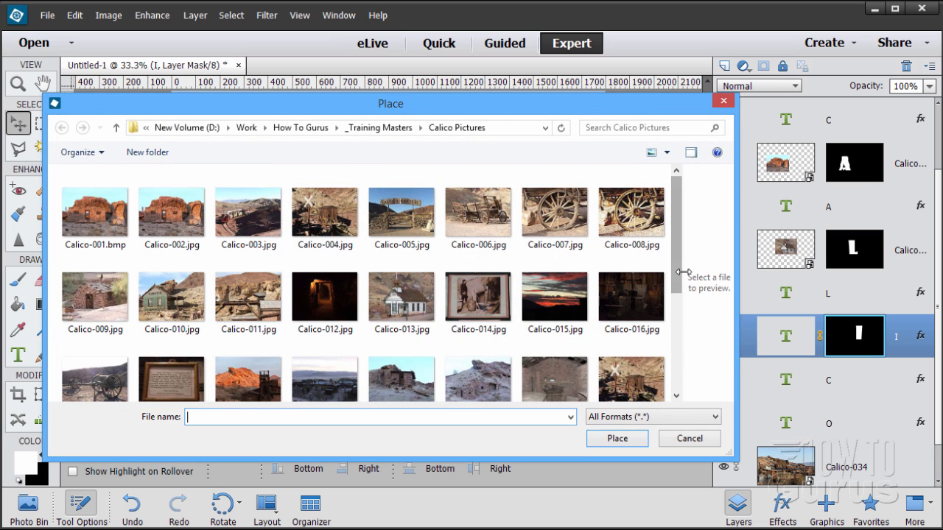
{"action": "left_click_drag", "start_coordinate": [679, 274], "coordinate": [681, 342]}
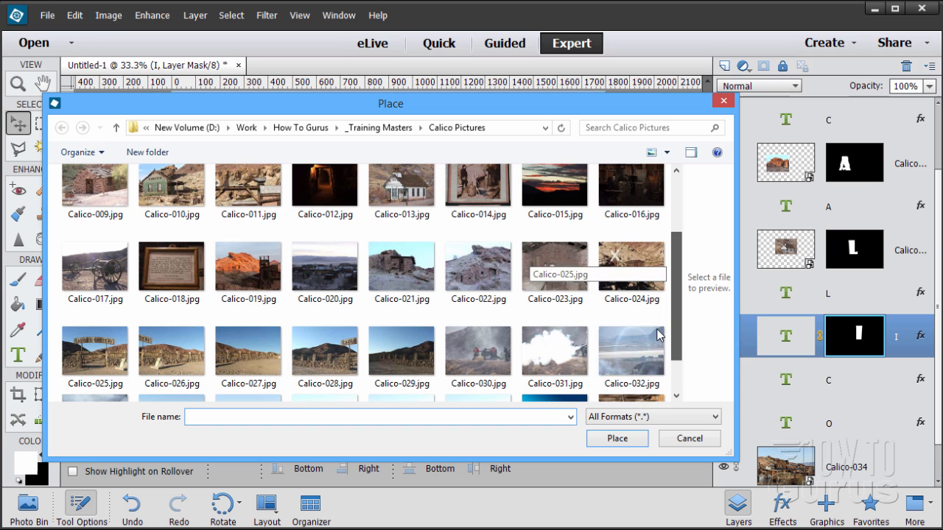
{"action": "double_click", "coordinate": [250, 265]}
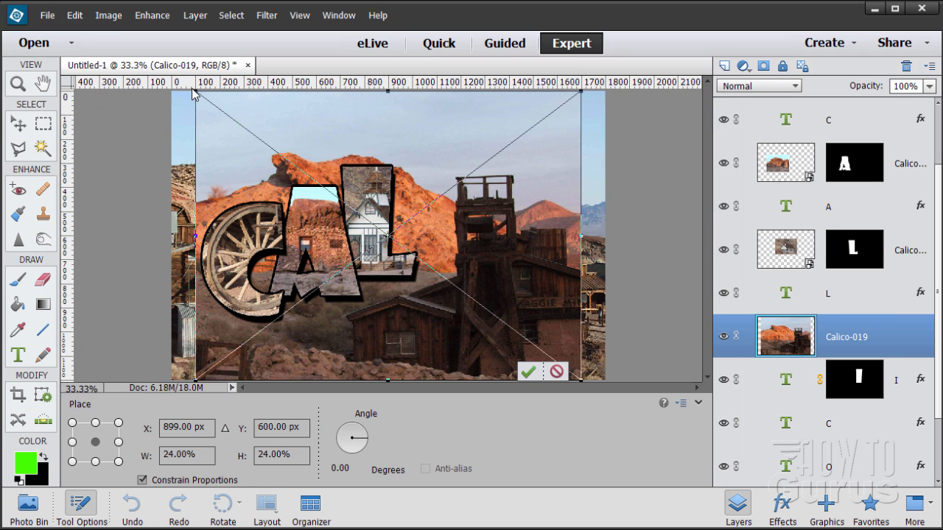
Step: Scale the Calico-019 photo proportionally to about 10%, position it over the I, and commit the placement
{"action": "left_click_drag", "start_coordinate": [196, 94], "coordinate": [419, 257]}
{"action": "left_click_drag", "start_coordinate": [459, 343], "coordinate": [386, 214]}
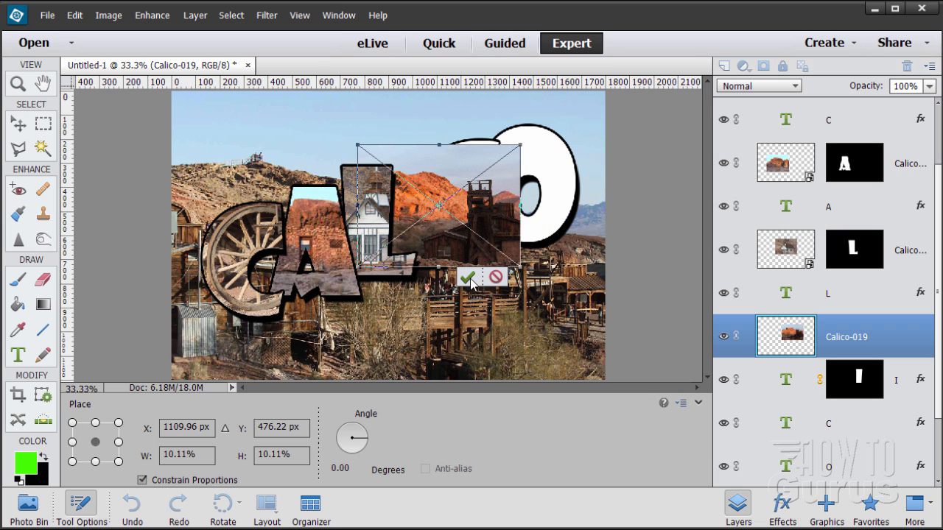
{"action": "left_click", "coordinate": [469, 277]}
Step: Move the I's layer mask onto the Calico-019 photo layer, unlink it, and shift the photo slightly right within the letter
{"action": "left_click", "coordinate": [858, 380]}
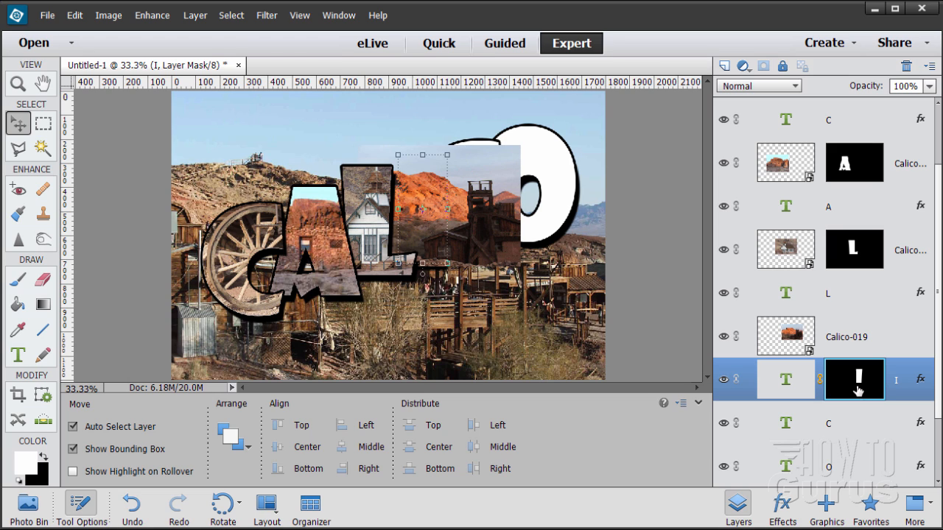
{"action": "left_click_drag", "start_coordinate": [852, 391], "coordinate": [855, 336]}
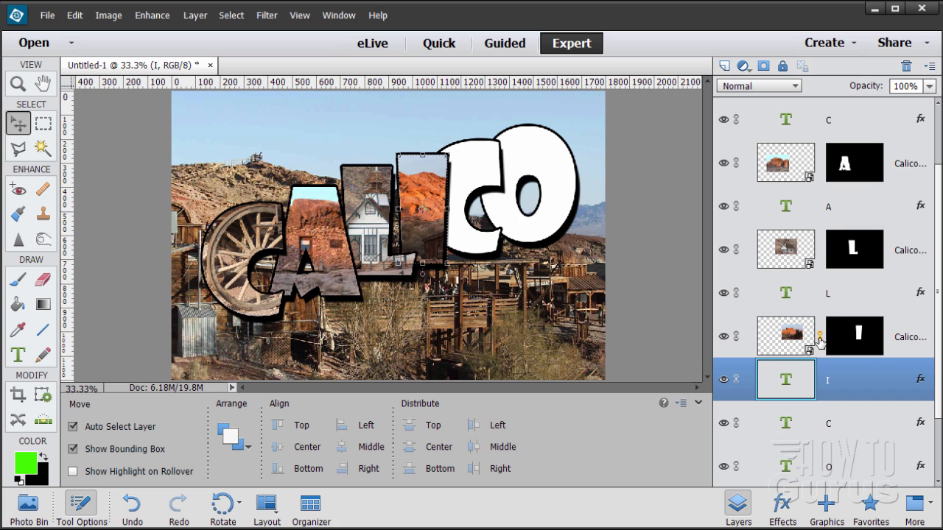
{"action": "left_click", "coordinate": [820, 340]}
{"action": "mouse_move", "coordinate": [426, 223]}
{"action": "left_mouse_down"}
{"action": "mouse_move", "coordinate": [427, 235]}
{"action": "mouse_move", "coordinate": [420, 226]}
{"action": "left_mouse_up"}
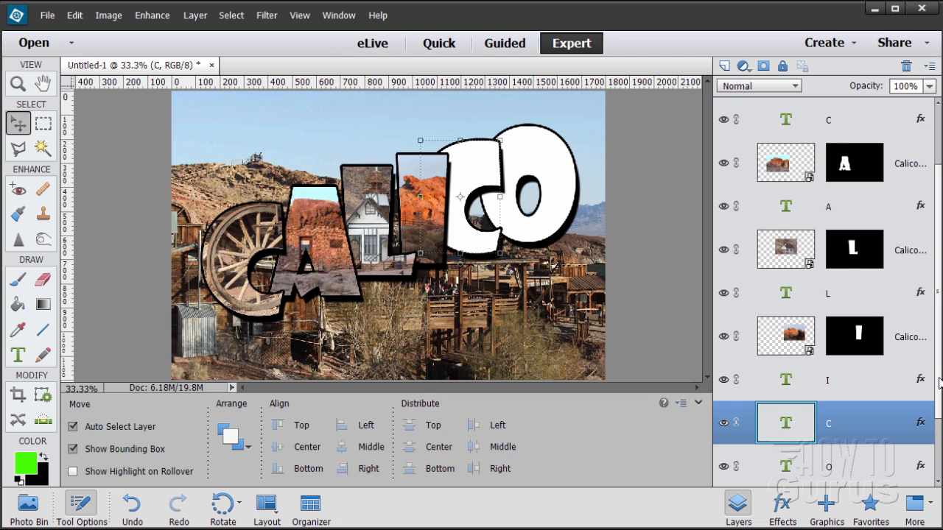
Step: Select the second C's white shape on its layer with the Magic Wand and add a layer mask from that selection
{"action": "scroll", "coordinate": [931, 384], "scroll_direction": "down", "scroll_amount": 2}
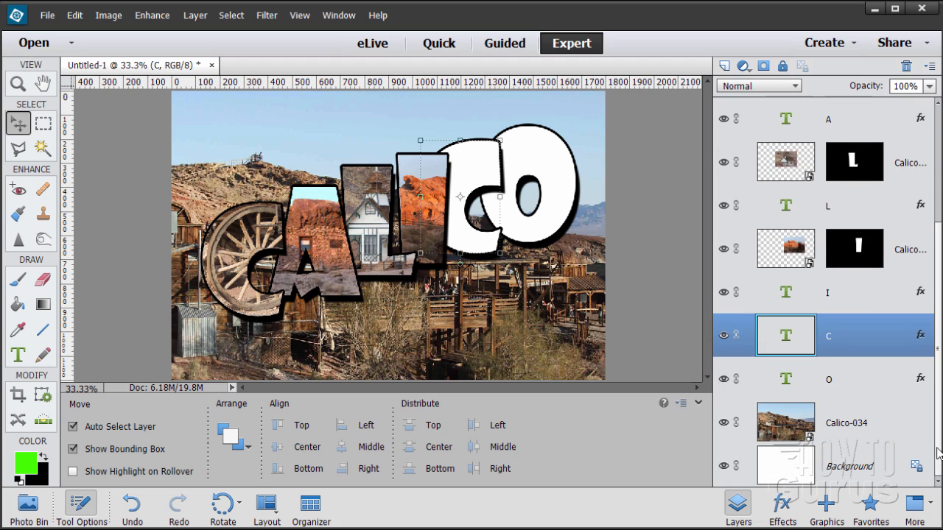
{"action": "left_click", "coordinate": [44, 149]}
{"action": "left_click", "coordinate": [483, 177]}
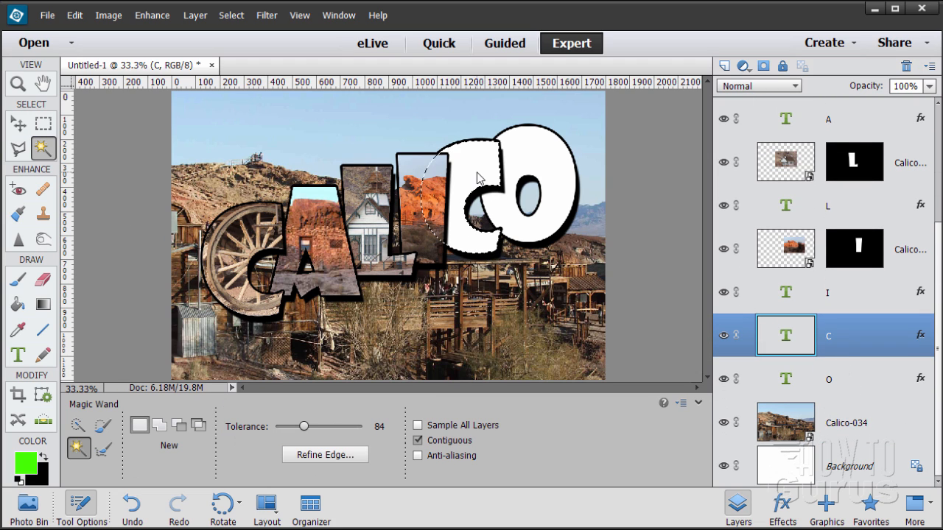
{"action": "left_click", "coordinate": [764, 66]}
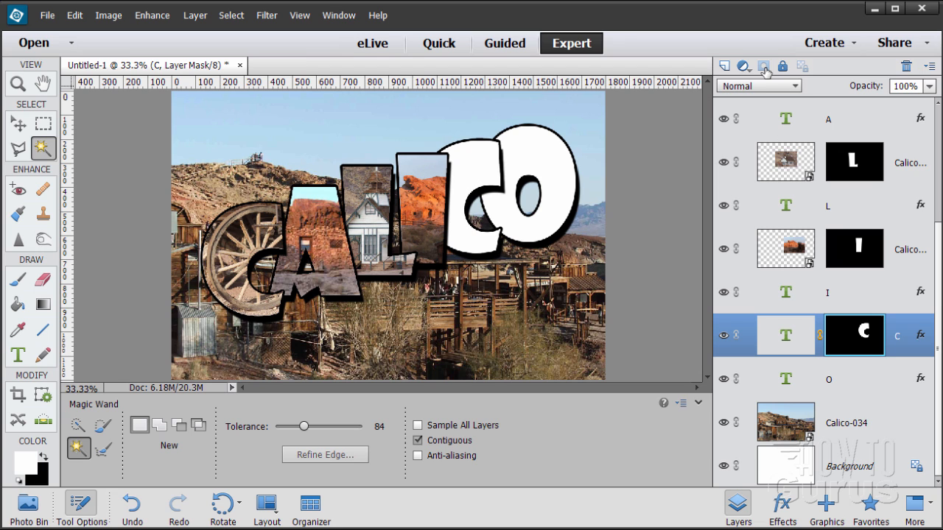
Step: Place the cemetery gate photo Calico-025.jpg above the second C's layer
{"action": "left_click", "coordinate": [19, 124]}
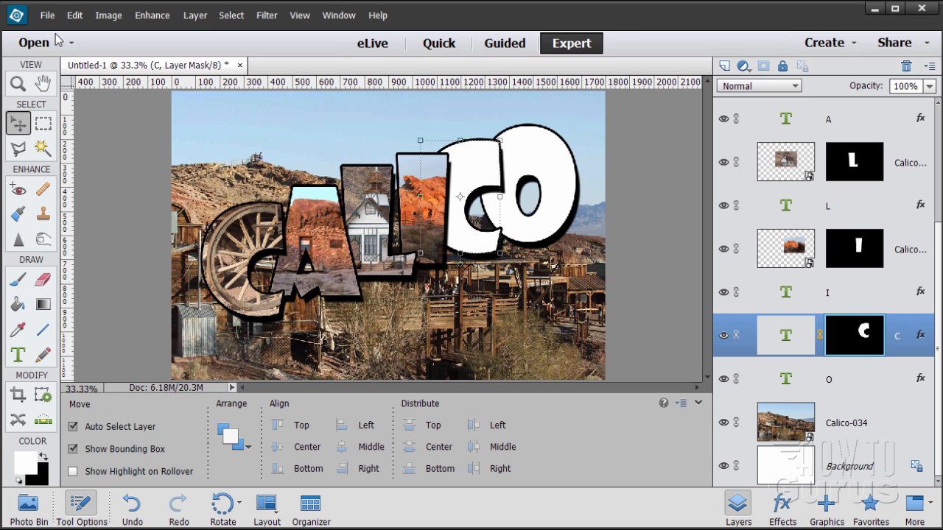
{"action": "left_click", "coordinate": [47, 15]}
{"action": "left_click", "coordinate": [62, 219]}
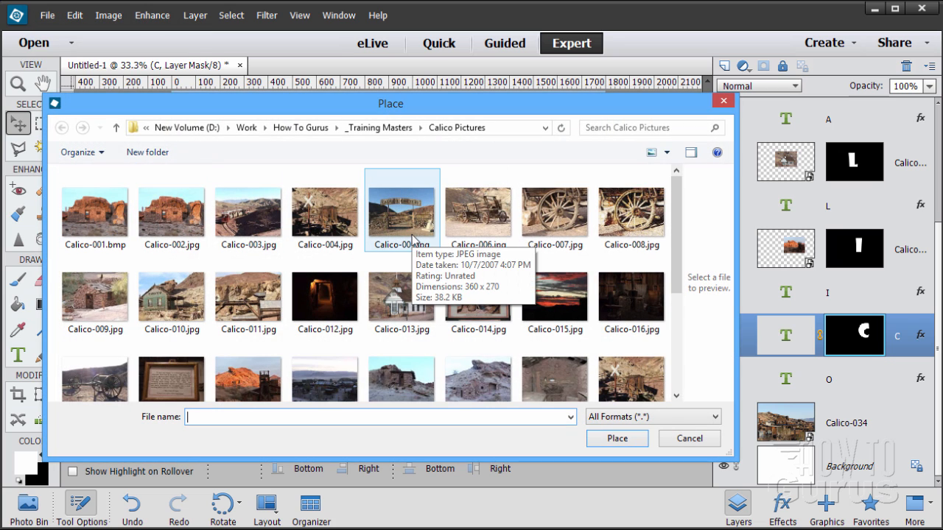
{"action": "left_click_drag", "start_coordinate": [678, 271], "coordinate": [682, 329]}
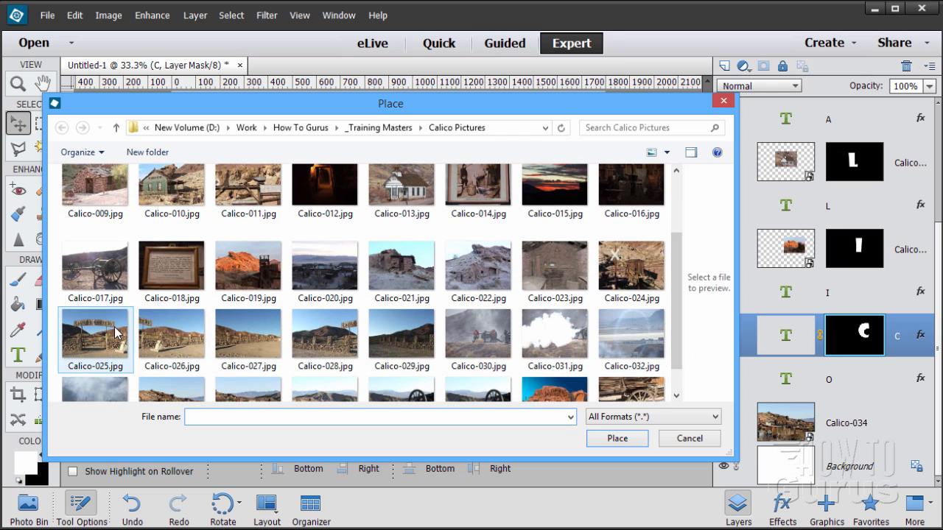
{"action": "left_click", "coordinate": [89, 340]}
{"action": "double_click", "coordinate": [89, 341]}
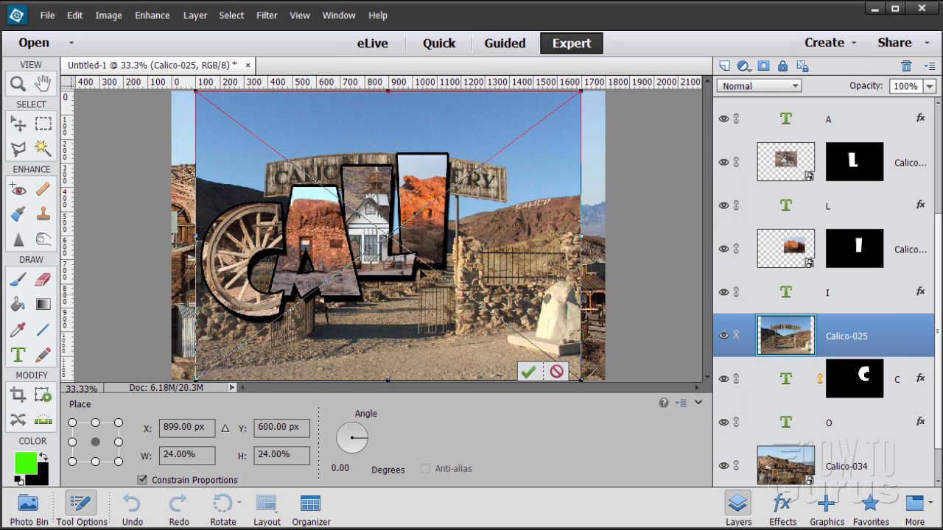
Step: Scale the Calico-025 photo proportionally to about 10%, position it over the second C, and commit the placement
{"action": "left_click_drag", "start_coordinate": [464, 175], "coordinate": [454, 144]}
{"action": "left_click_drag", "start_coordinate": [519, 171], "coordinate": [513, 224]}
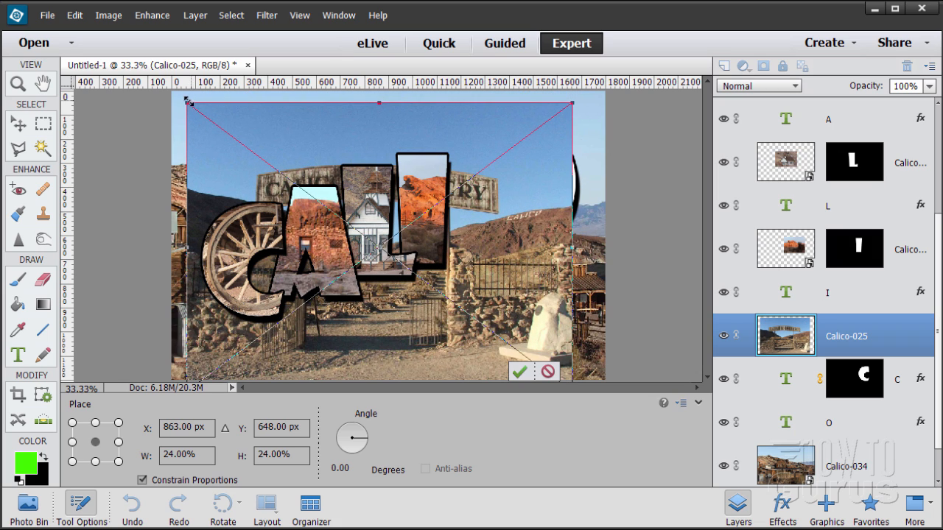
{"action": "left_click_drag", "start_coordinate": [186, 104], "coordinate": [374, 243]}
{"action": "left_click_drag", "start_coordinate": [532, 258], "coordinate": [565, 167]}
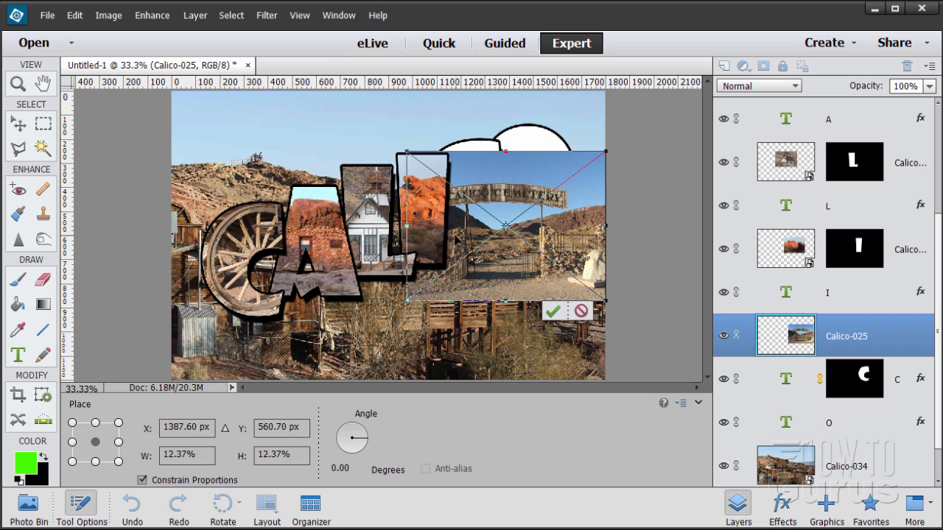
{"action": "left_click_drag", "start_coordinate": [461, 233], "coordinate": [523, 222]}
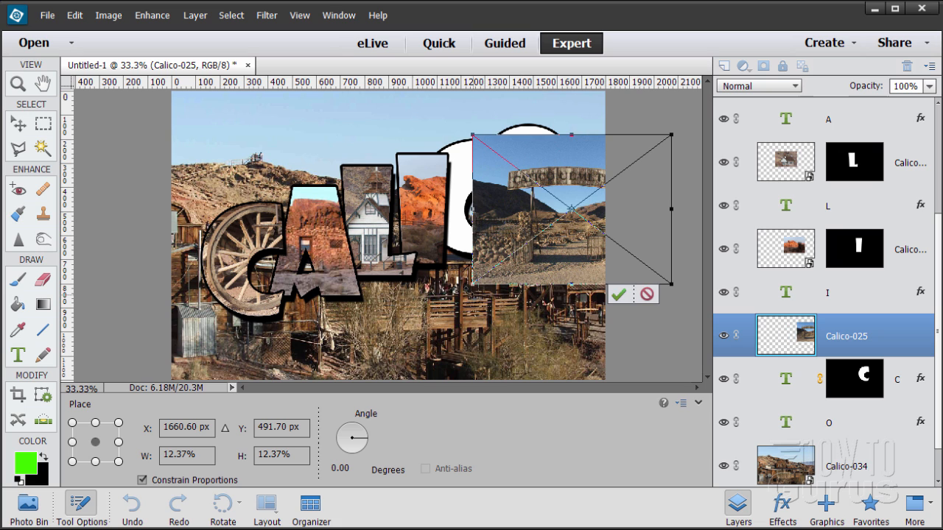
{"action": "left_click_drag", "start_coordinate": [472, 283], "coordinate": [439, 252]}
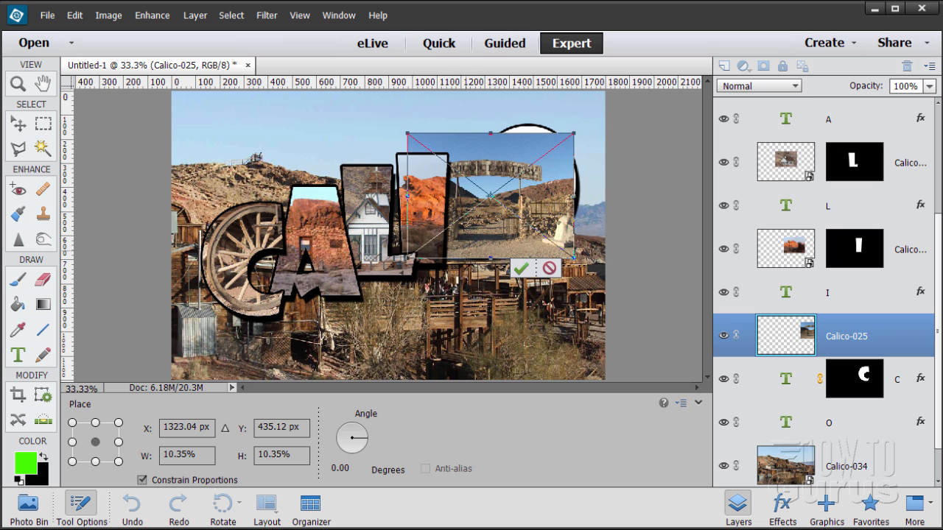
{"action": "left_click", "coordinate": [521, 269]}
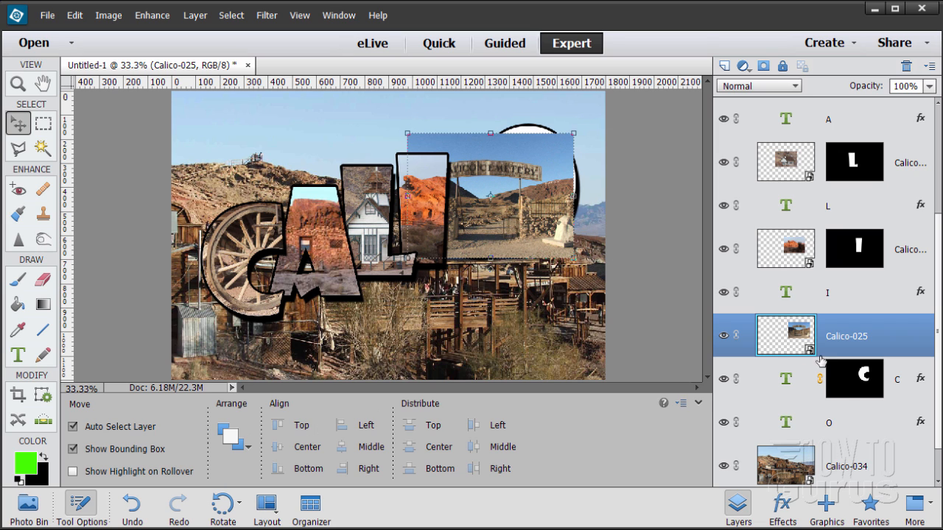
Step: Move the second C's layer mask onto the Calico-025 photo layer, unlink it, and shift the photo slightly right to frame the sign's lettering
{"action": "left_click", "coordinate": [855, 377]}
{"action": "left_click_drag", "start_coordinate": [854, 377], "coordinate": [853, 336]}
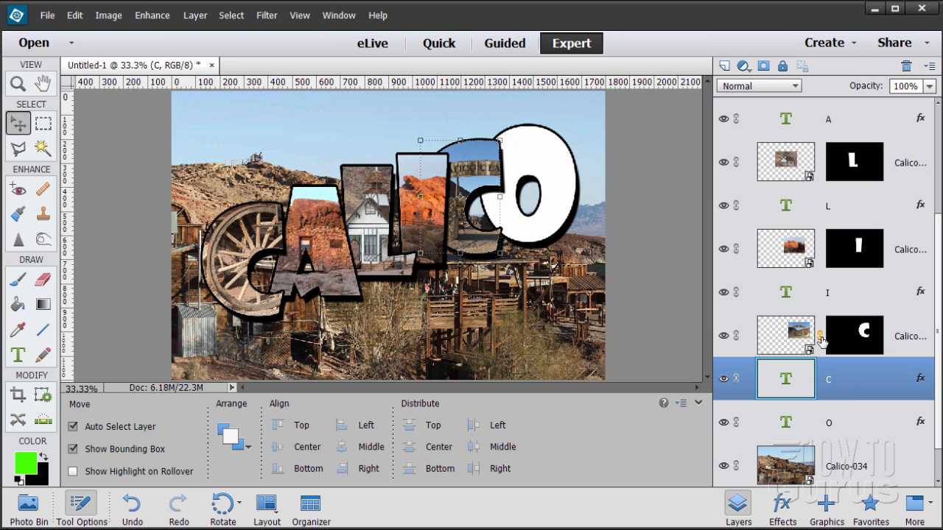
{"action": "mouse_move", "coordinate": [455, 165]}
{"action": "left_mouse_down"}
{"action": "mouse_move", "coordinate": [483, 177]}
{"action": "mouse_move", "coordinate": [462, 184]}
{"action": "mouse_move", "coordinate": [468, 174]}
{"action": "left_mouse_up"}
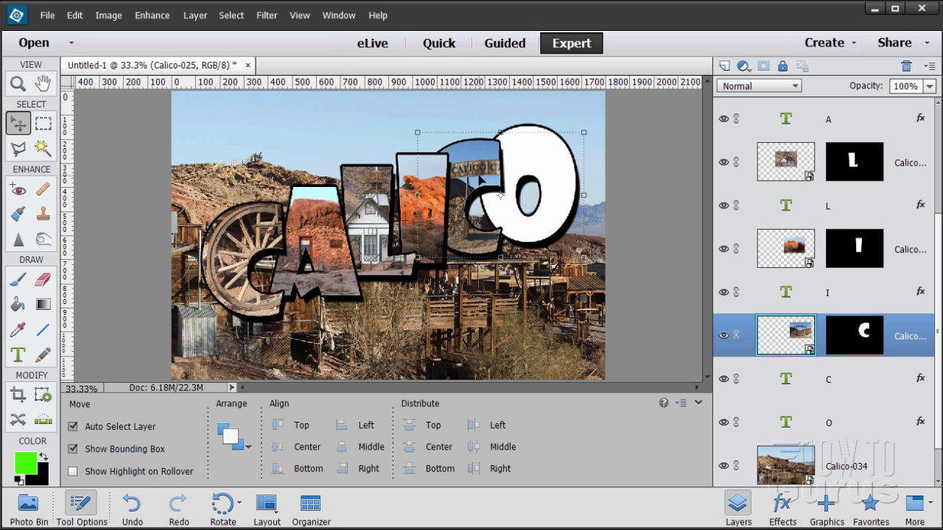
Step: Select the O's white shape on its layer with the Magic Wand and add a layer mask from that selection
{"action": "left_click", "coordinate": [851, 426]}
{"action": "left_click", "coordinate": [43, 147]}
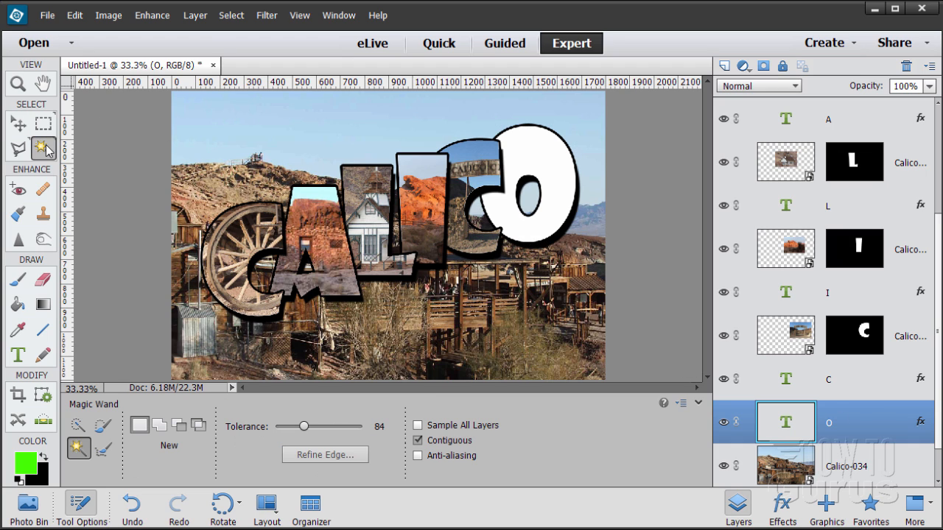
{"action": "left_click", "coordinate": [549, 168]}
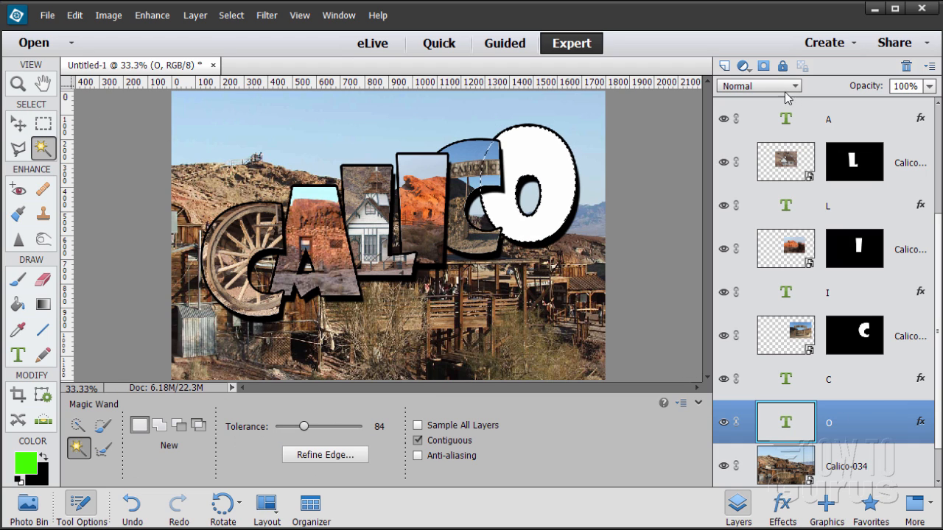
{"action": "left_click", "coordinate": [763, 67]}
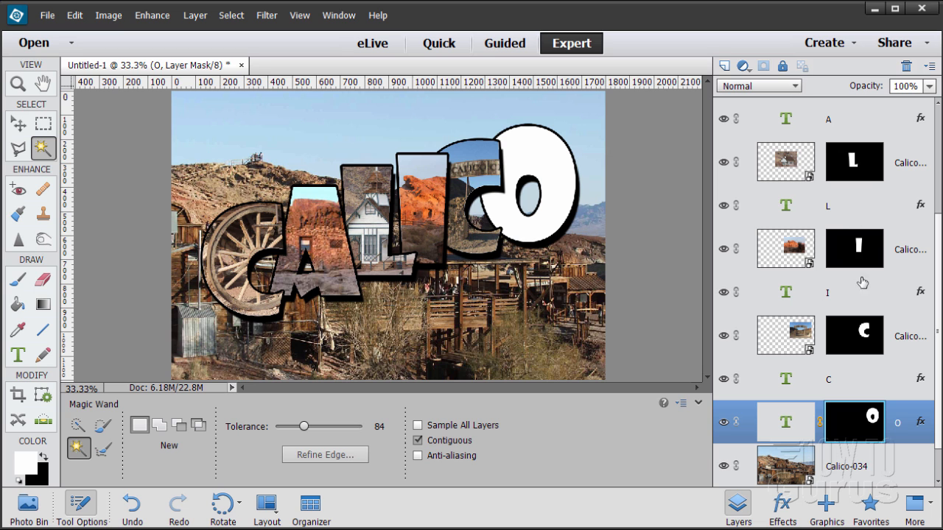
Step: Place the green house photo Calico-010.jpg above the O's layer
{"action": "left_click", "coordinate": [18, 124]}
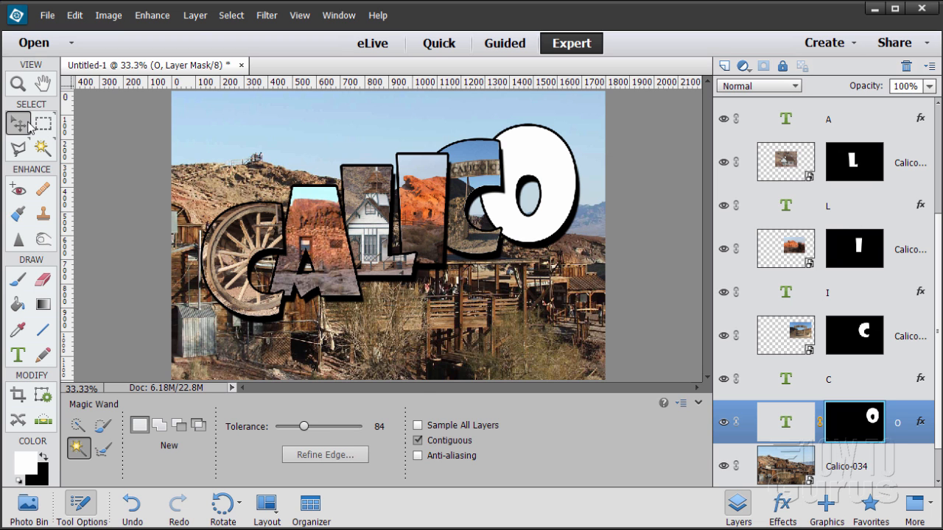
{"action": "left_click", "coordinate": [47, 15]}
{"action": "left_click", "coordinate": [59, 216]}
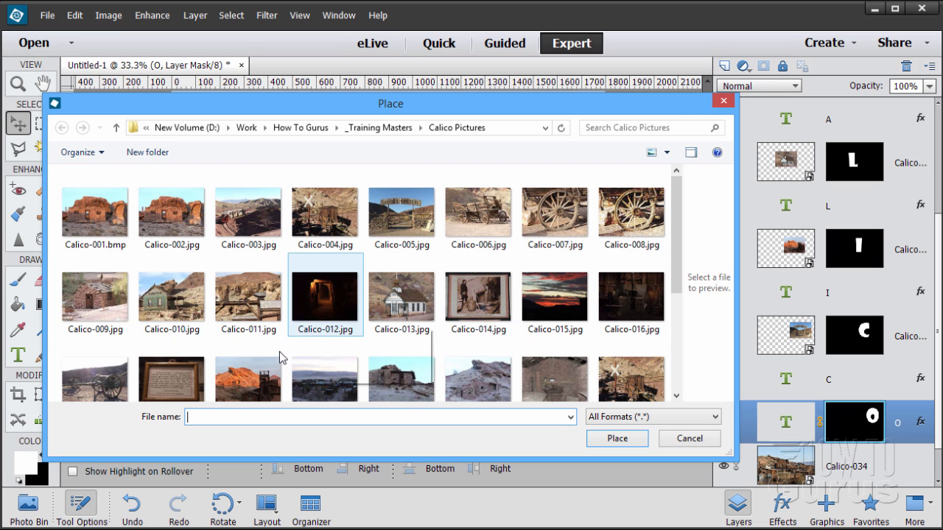
{"action": "left_click", "coordinate": [183, 314]}
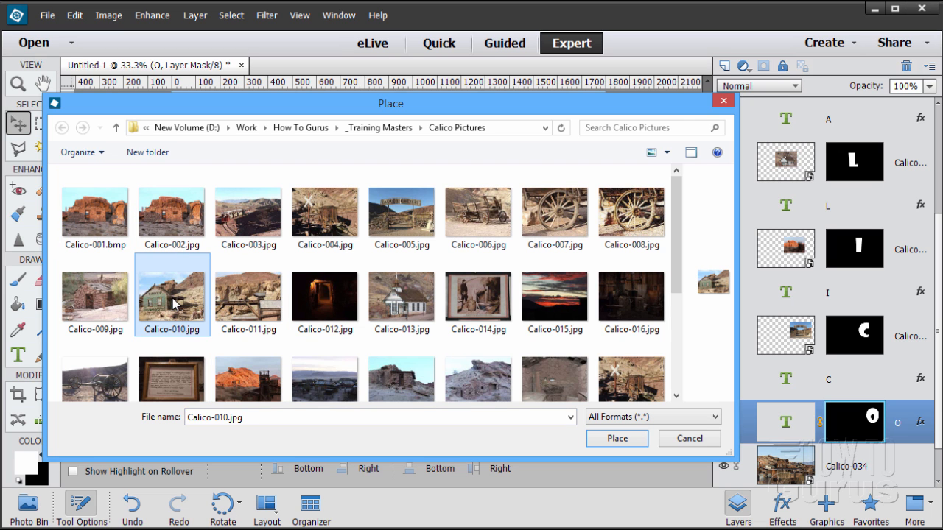
{"action": "double_click", "coordinate": [174, 303]}
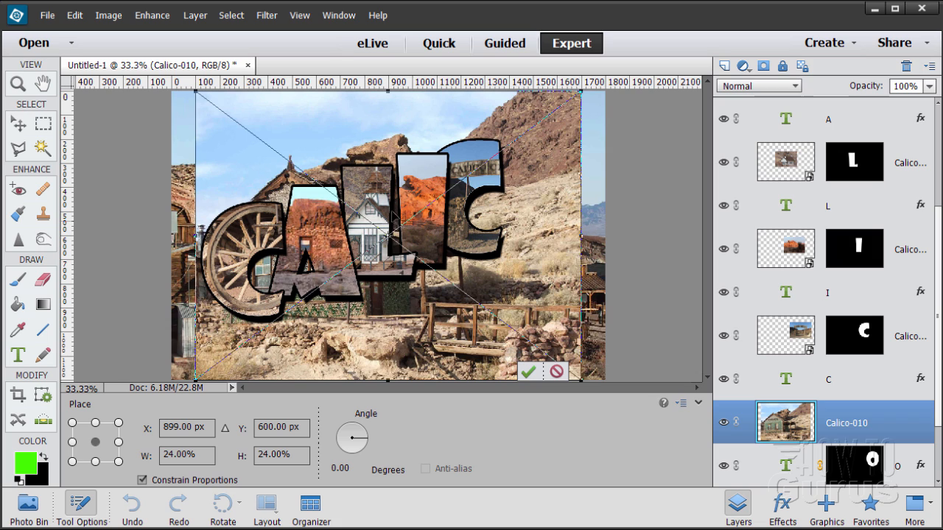
Step: Scale the Calico-010 photo proportionally to about 10.6%, position the green house over the O, and commit the placement
{"action": "left_click_drag", "start_coordinate": [199, 96], "coordinate": [371, 225]}
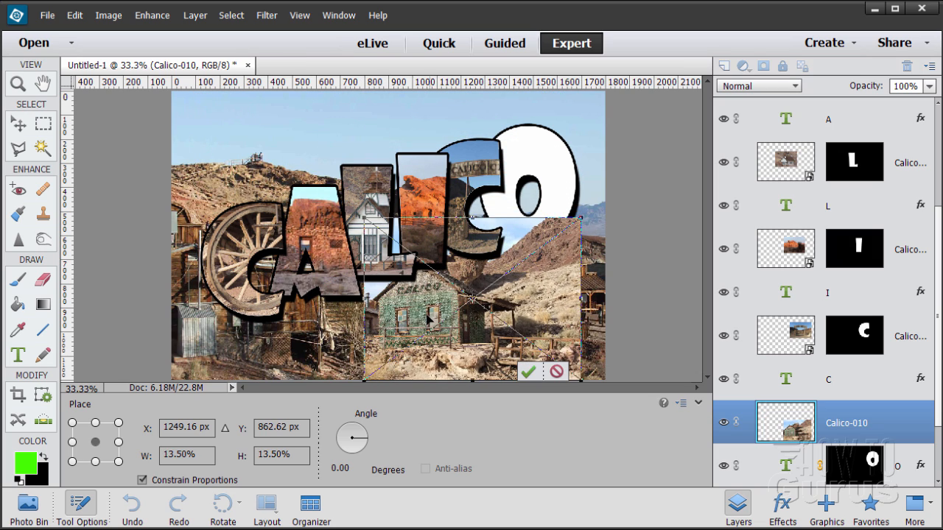
{"action": "left_click_drag", "start_coordinate": [421, 304], "coordinate": [576, 194]}
{"action": "left_click_drag", "start_coordinate": [523, 107], "coordinate": [549, 122]}
{"action": "left_click_drag", "start_coordinate": [575, 187], "coordinate": [551, 190]}
{"action": "left_click_drag", "start_coordinate": [530, 256], "coordinate": [541, 246]}
{"action": "left_click_drag", "start_coordinate": [556, 199], "coordinate": [493, 197]}
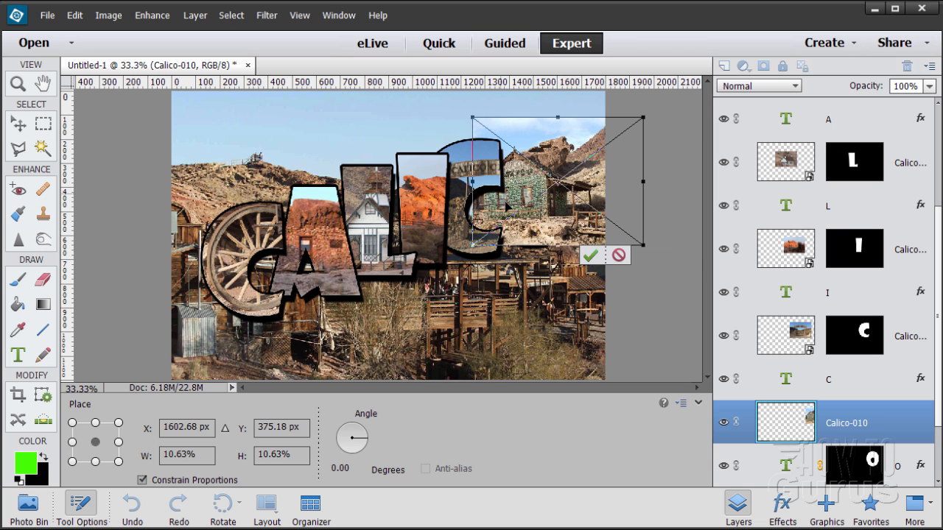
{"action": "left_click", "coordinate": [591, 257]}
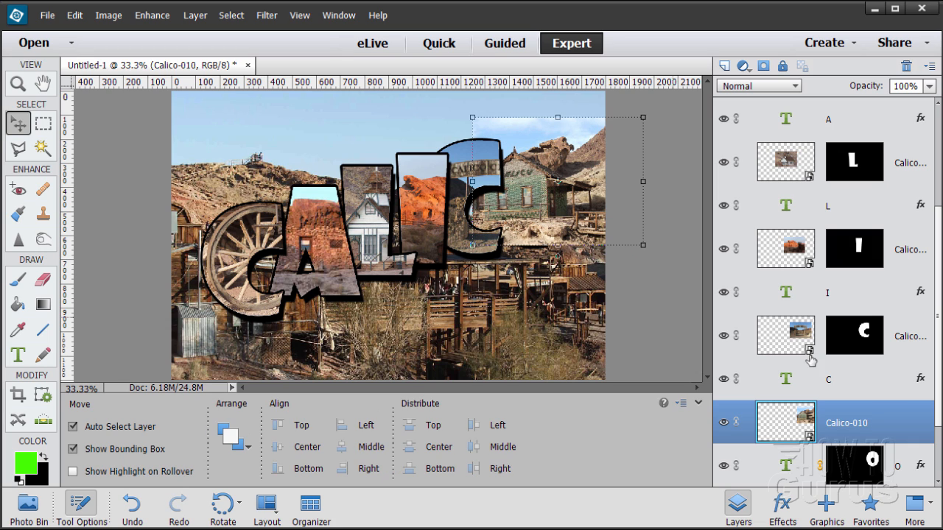
Step: Move the O's layer mask onto the Calico-010 photo layer and shift the unlinked photo slightly right and up within the letter
{"action": "left_click", "coordinate": [871, 464]}
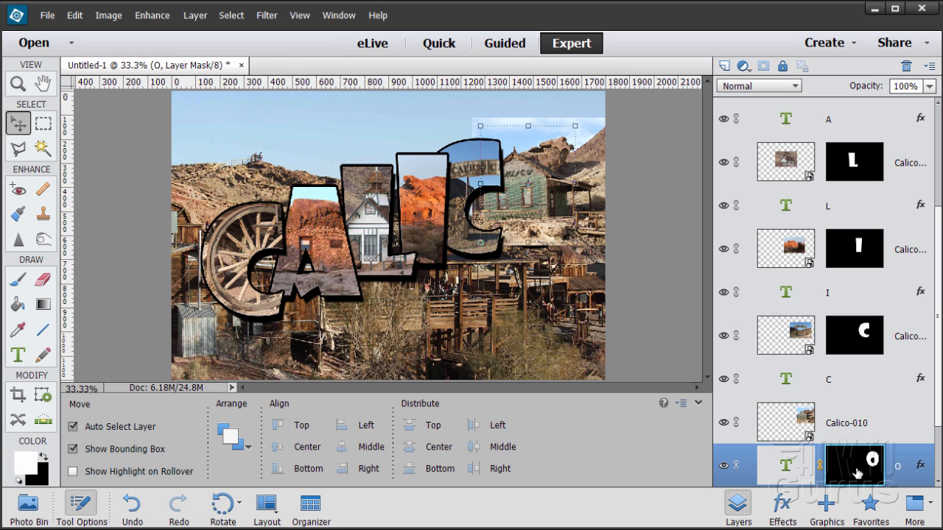
{"action": "left_click_drag", "start_coordinate": [857, 473], "coordinate": [853, 421]}
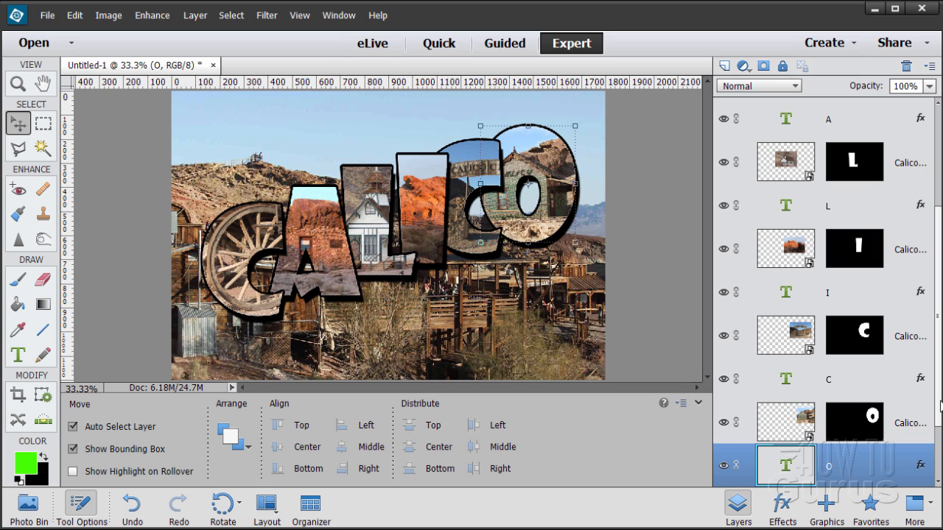
{"action": "scroll", "coordinate": [941, 406], "scroll_direction": "down", "scroll_amount": 3}
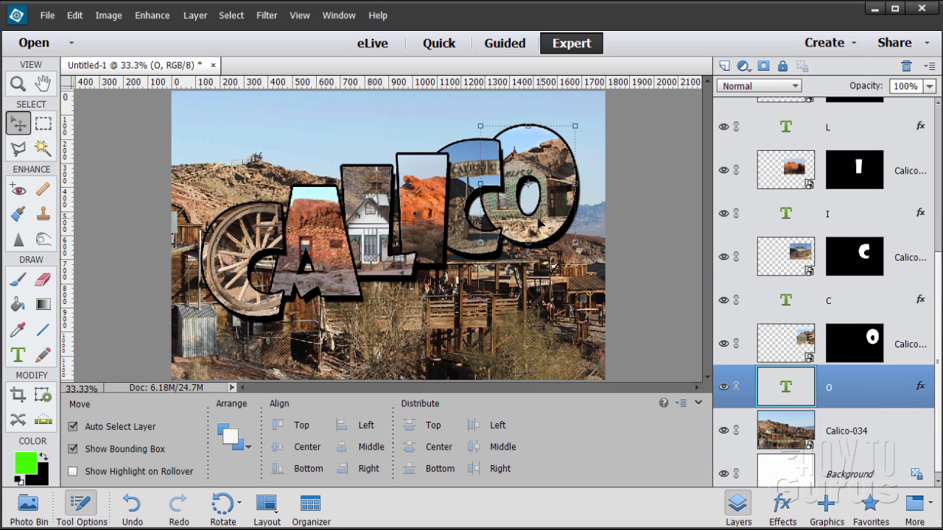
{"action": "left_click_drag", "start_coordinate": [540, 223], "coordinate": [545, 220]}
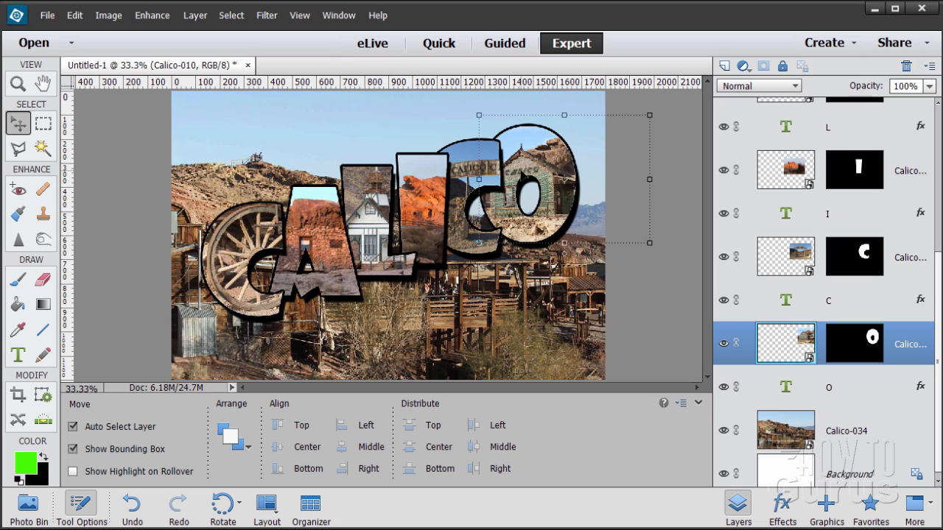
Step: Review the photo-filled CALICO letters without a bounding box, and examine the layer stack from the Calico-019 photo up to Shape 1
{"action": "left_click", "coordinate": [627, 283]}
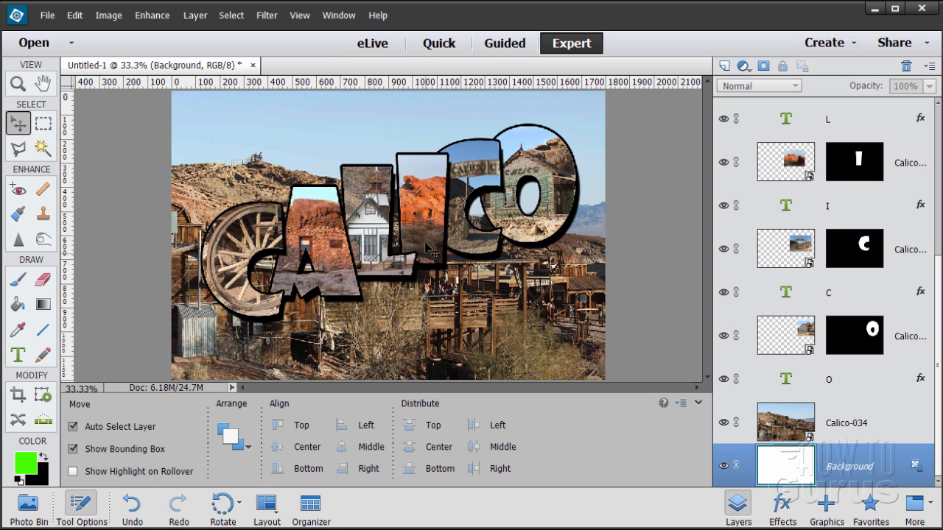
{"action": "left_click", "coordinate": [781, 175]}
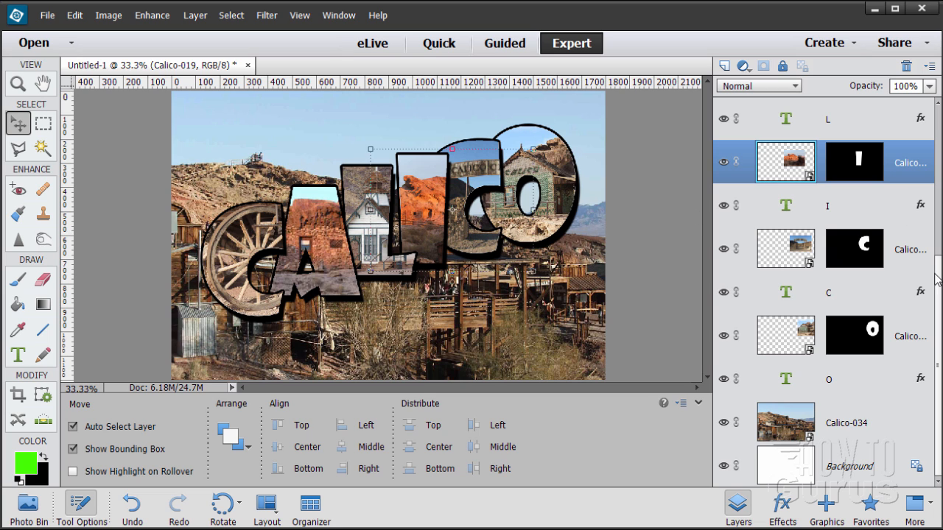
{"action": "scroll", "coordinate": [884, 279], "scroll_direction": "up", "scroll_amount": 5}
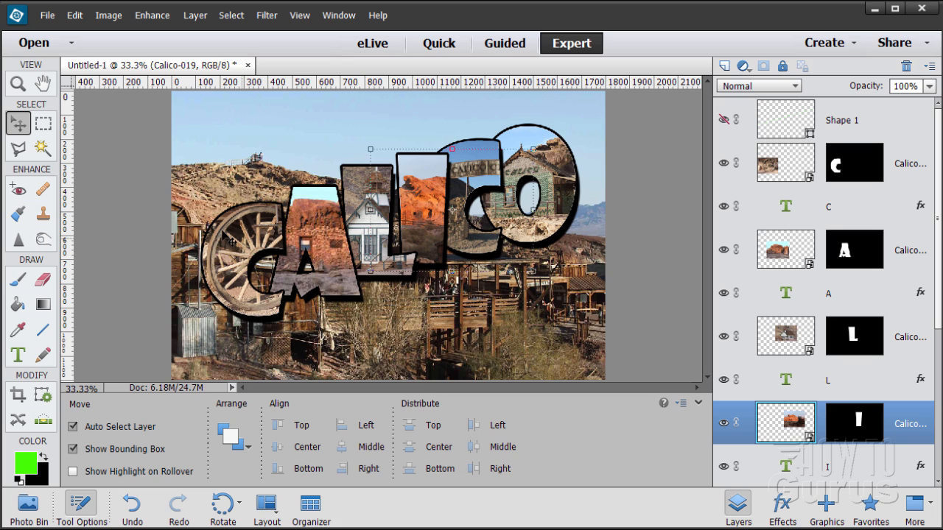
Step: Change the stroke color of the first C's text layer style to white (ffffff) and apply the style settings
{"action": "left_click", "coordinate": [870, 211]}
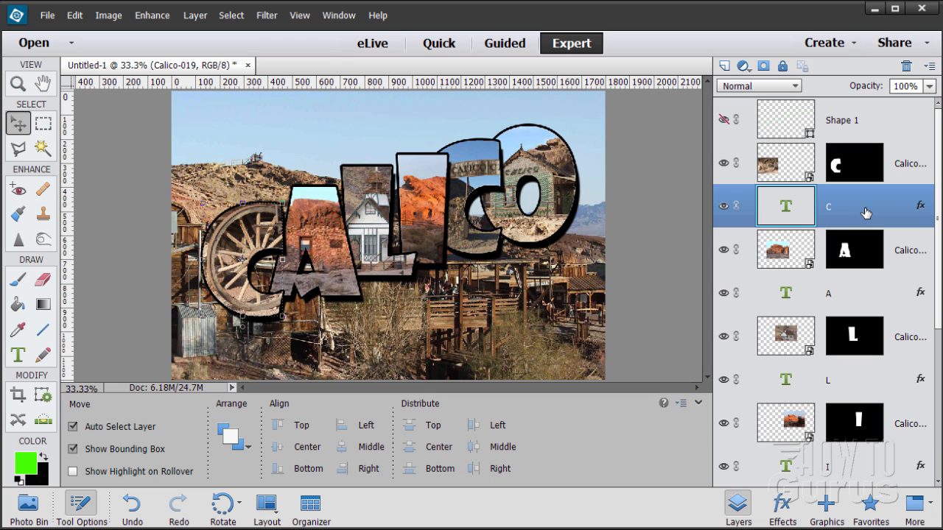
{"action": "double_click", "coordinate": [921, 210]}
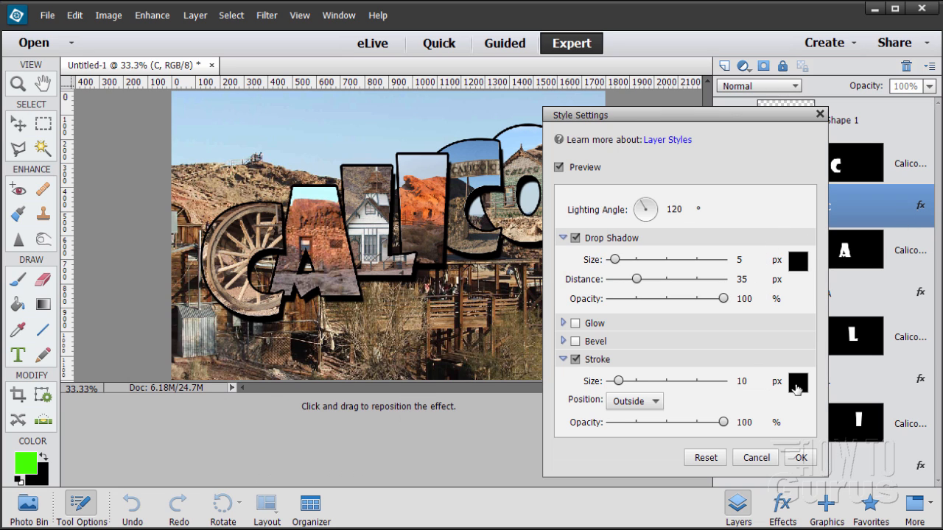
{"action": "left_click", "coordinate": [797, 383]}
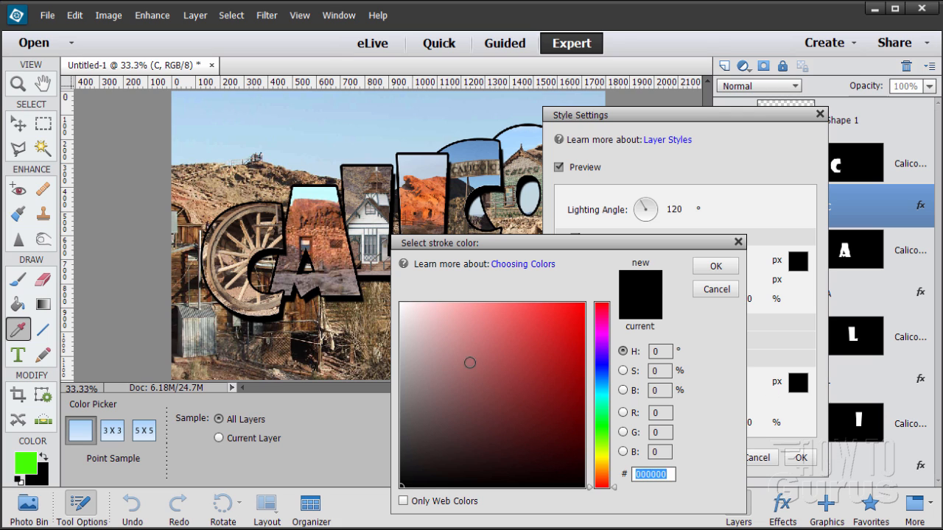
{"action": "left_click_drag", "start_coordinate": [470, 362], "coordinate": [399, 302]}
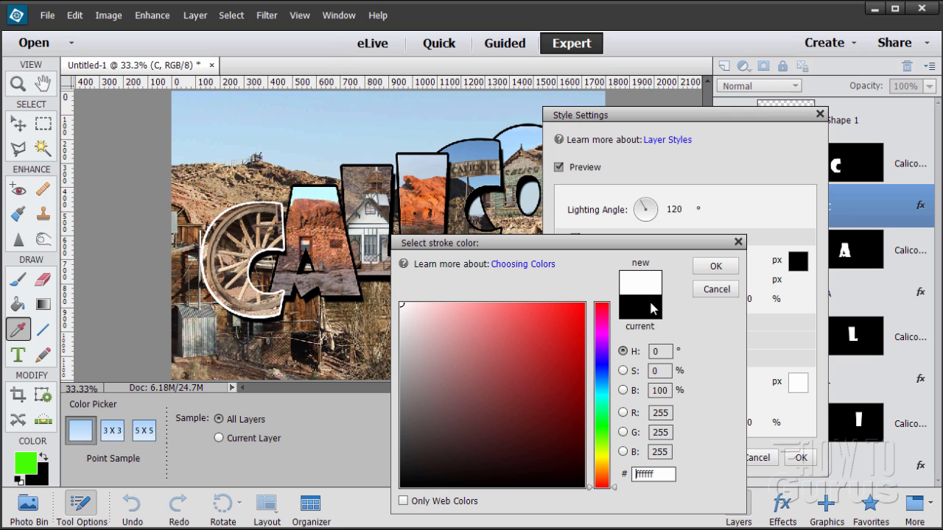
{"action": "left_click", "coordinate": [714, 266]}
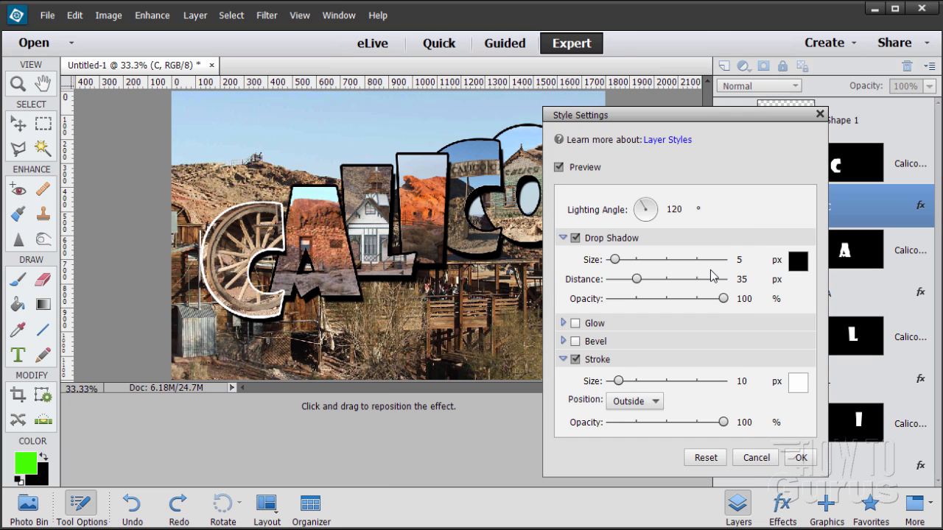
{"action": "left_click", "coordinate": [798, 457]}
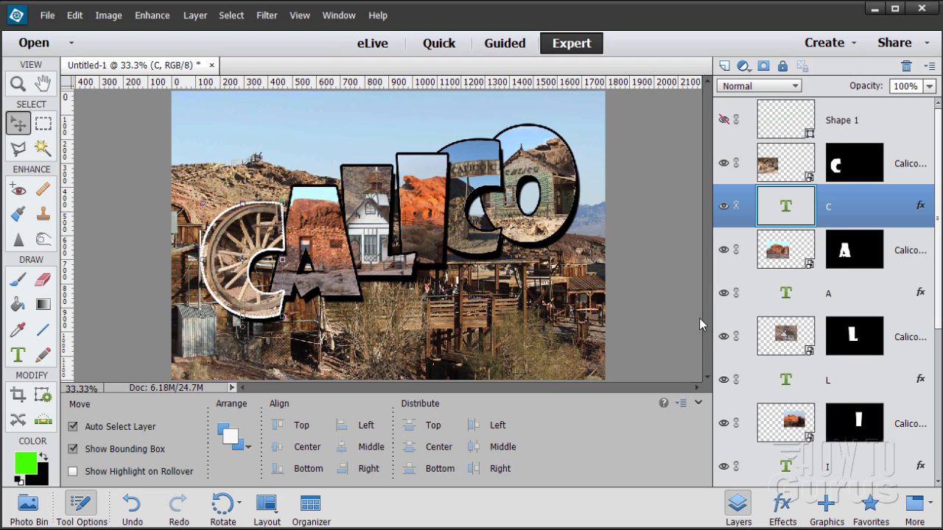
Step: Copy the first C's layer style and paste it onto the A, L, I, second C and O text layers, then deselect them
{"action": "right_click", "coordinate": [852, 209]}
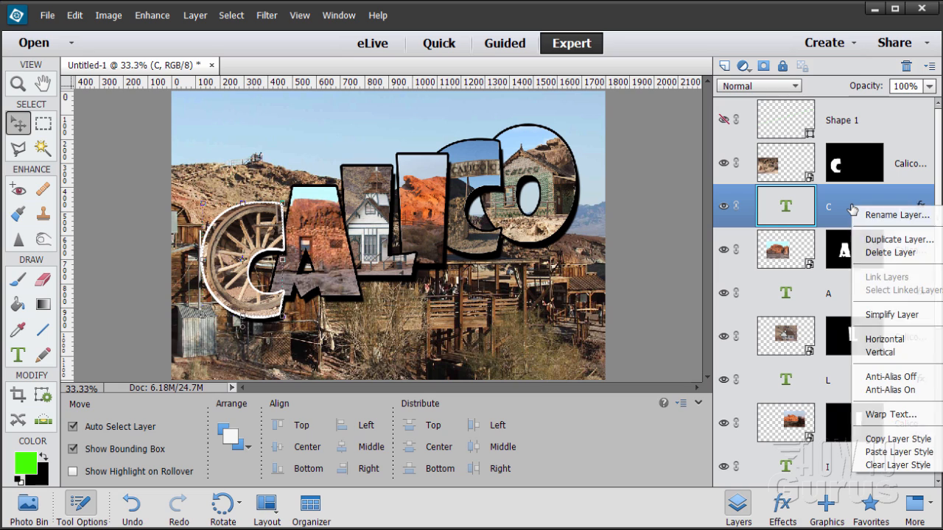
{"action": "left_click", "coordinate": [895, 439]}
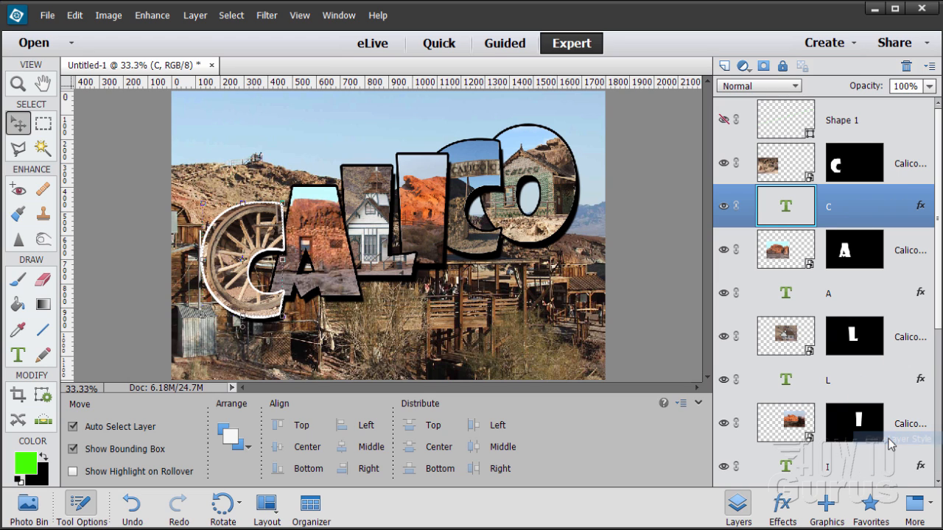
{"action": "left_click", "coordinate": [850, 293]}
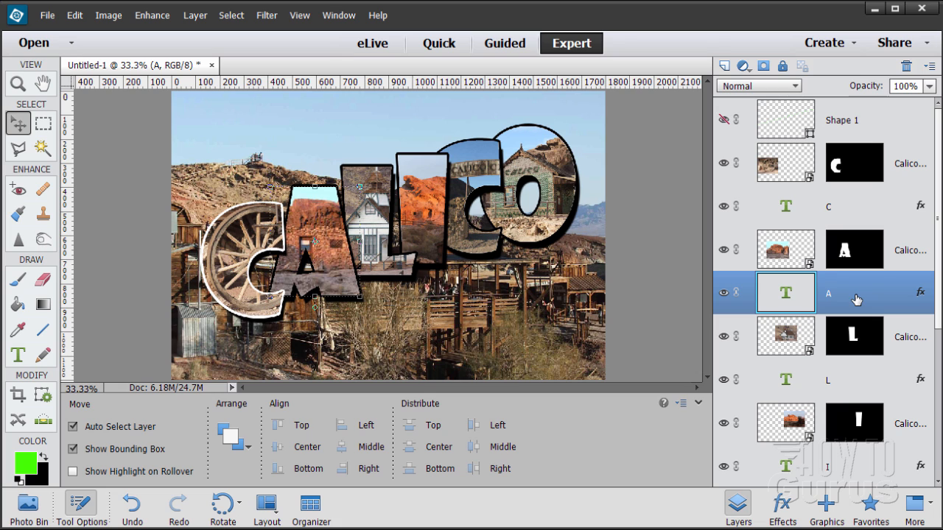
{"action": "left_click", "coordinate": [857, 389], "text": "ctrl"}
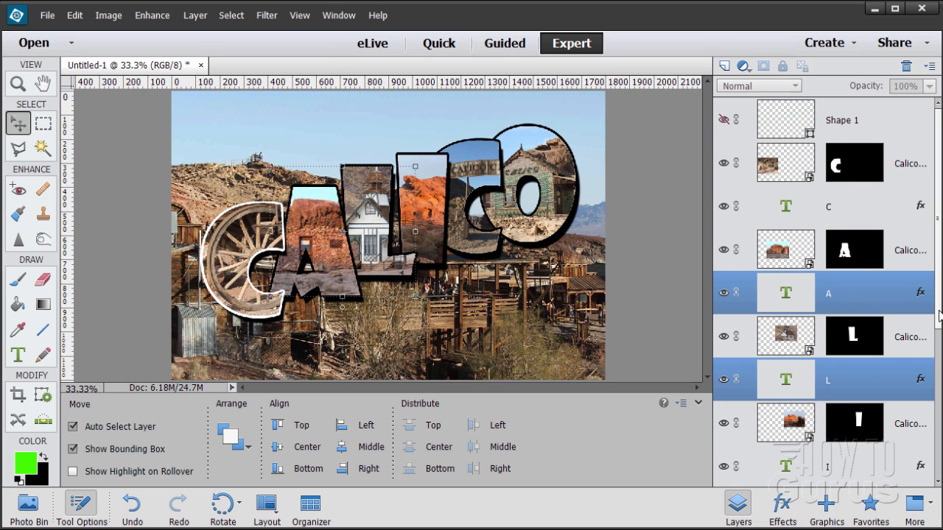
{"action": "scroll", "coordinate": [862, 339], "scroll_direction": "down", "scroll_amount": 3}
{"action": "left_click", "coordinate": [862, 363], "text": "ctrl"}
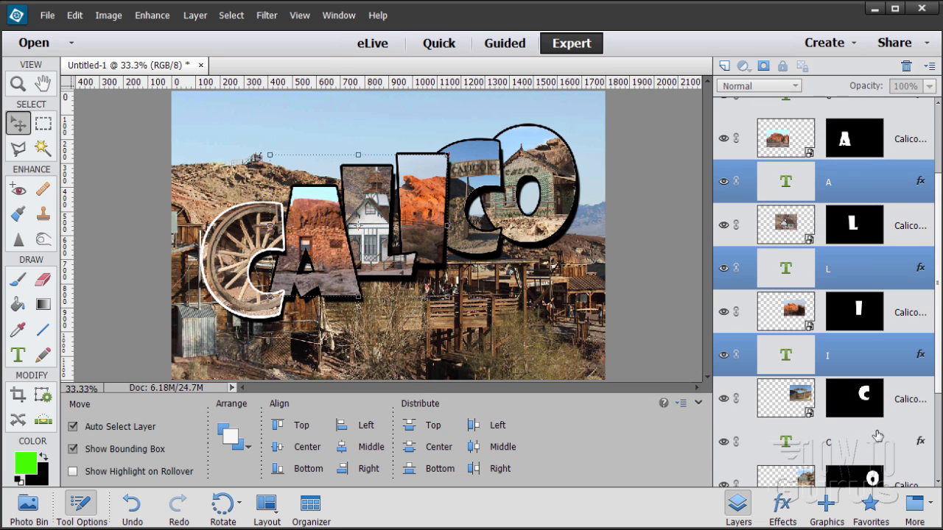
{"action": "left_click", "coordinate": [878, 437], "text": "ctrl"}
{"action": "scroll", "coordinate": [864, 432], "scroll_direction": "down", "scroll_amount": 3}
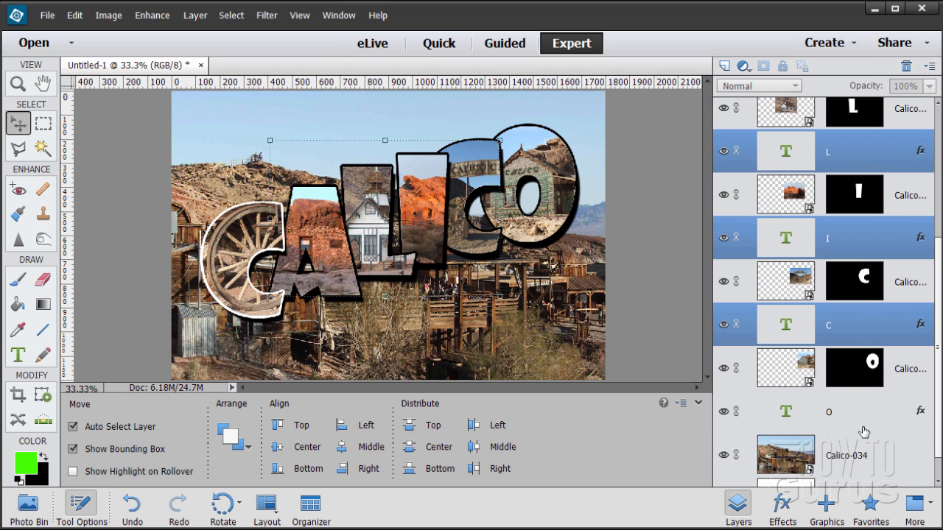
{"action": "left_click", "coordinate": [850, 415], "text": "ctrl"}
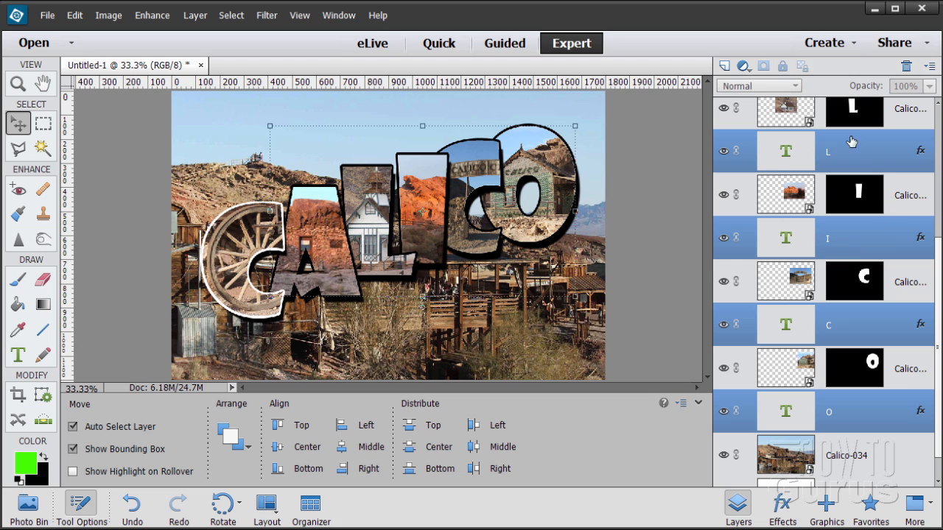
{"action": "right_click", "coordinate": [837, 236]}
{"action": "left_click", "coordinate": [880, 479]}
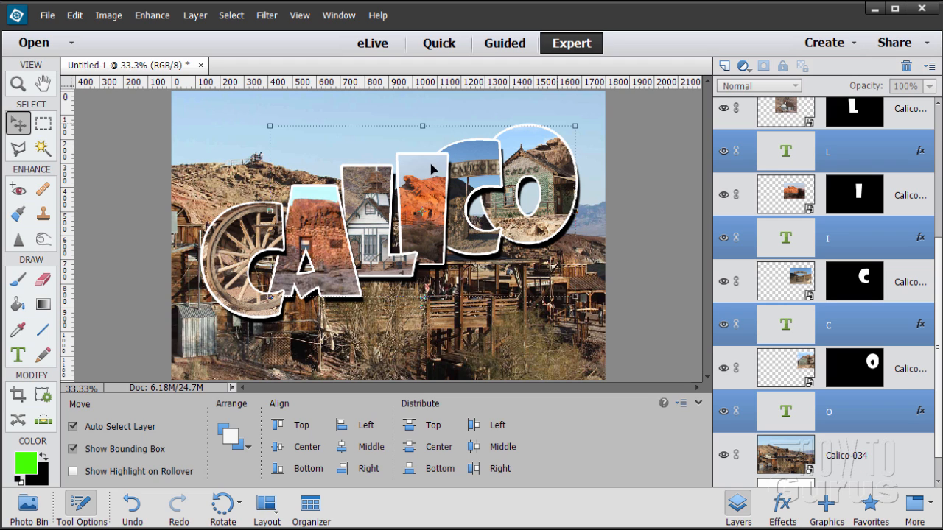
{"action": "left_click", "coordinate": [635, 223]}
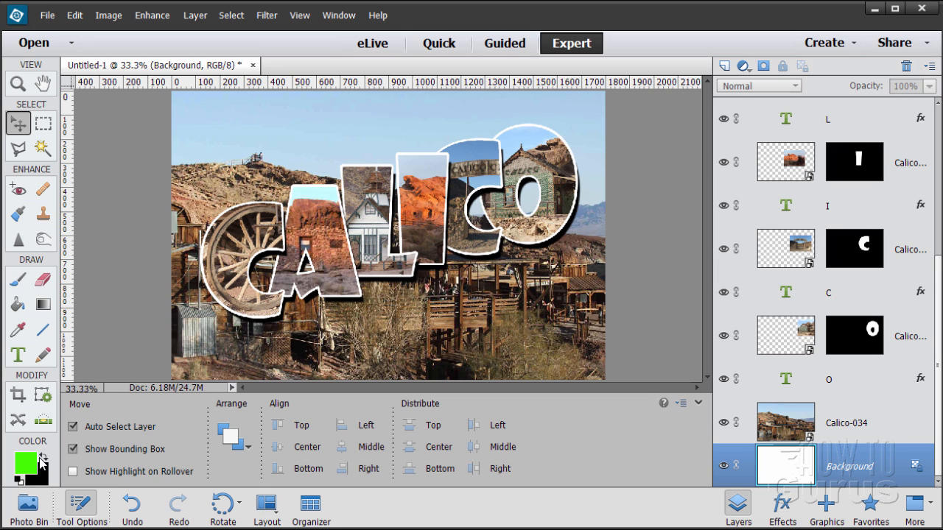
Step: Make white the foreground color and set the Horizontal Type tool's size to 60 pt
{"action": "left_click", "coordinate": [21, 478]}
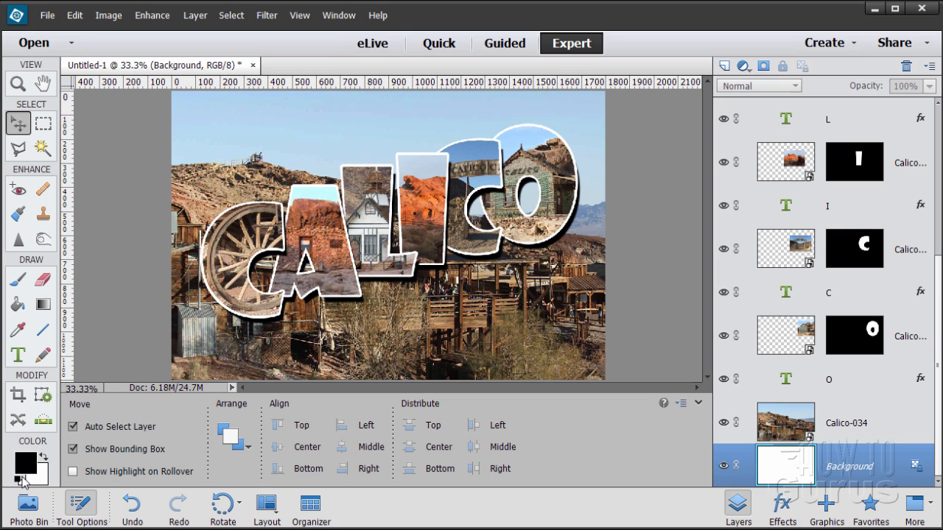
{"action": "left_click", "coordinate": [44, 458]}
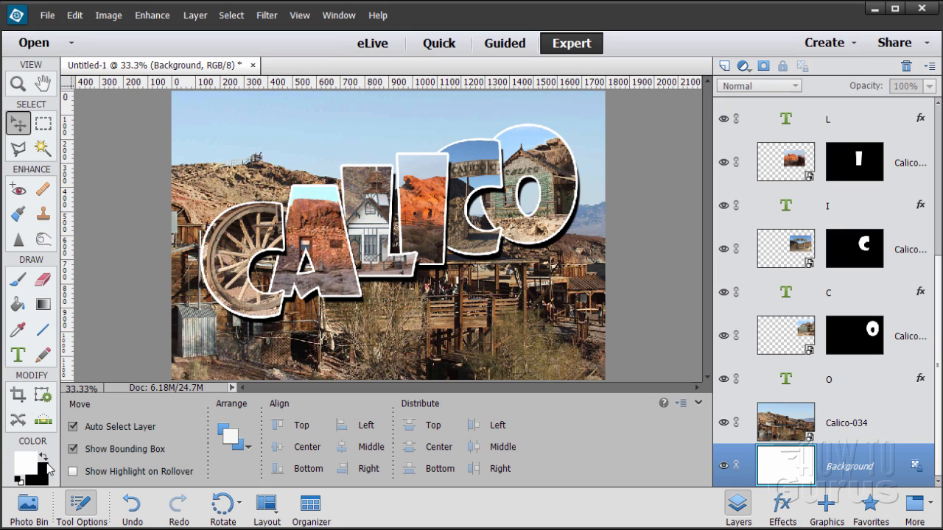
{"action": "left_click", "coordinate": [18, 355]}
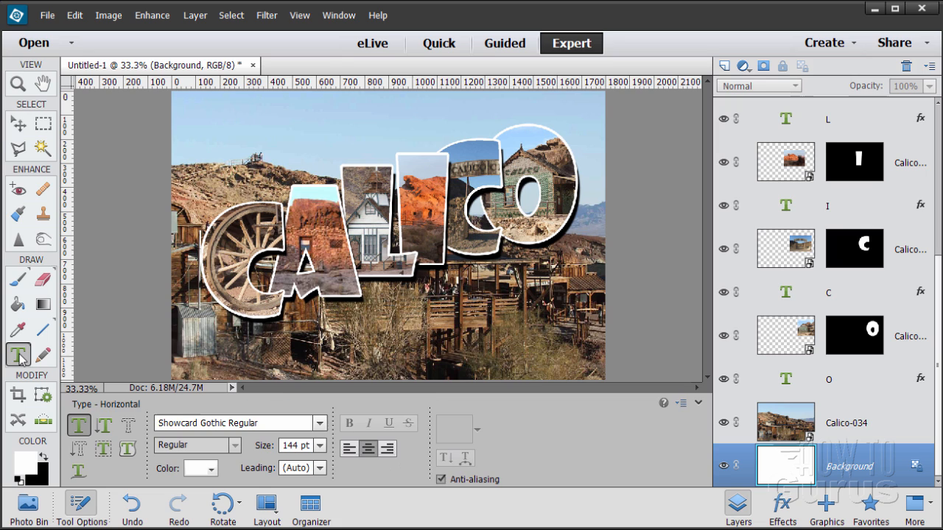
{"action": "left_click", "coordinate": [313, 447]}
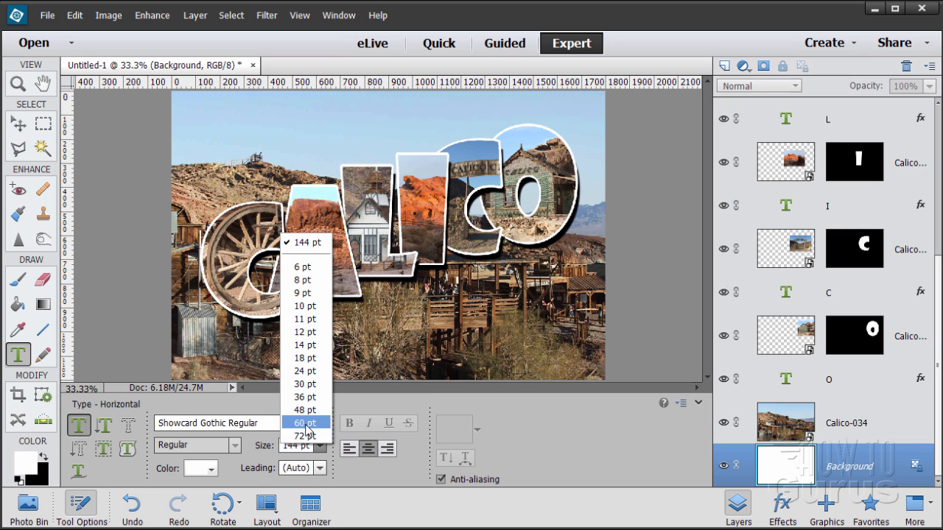
{"action": "left_click", "coordinate": [305, 423]}
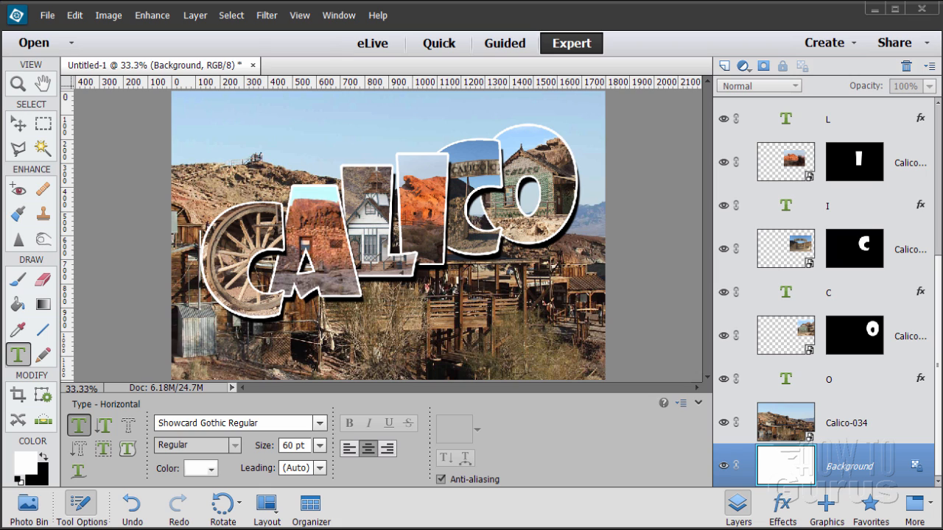
Step: Set the type font to Nashville Regular
{"action": "left_click", "coordinate": [321, 421]}
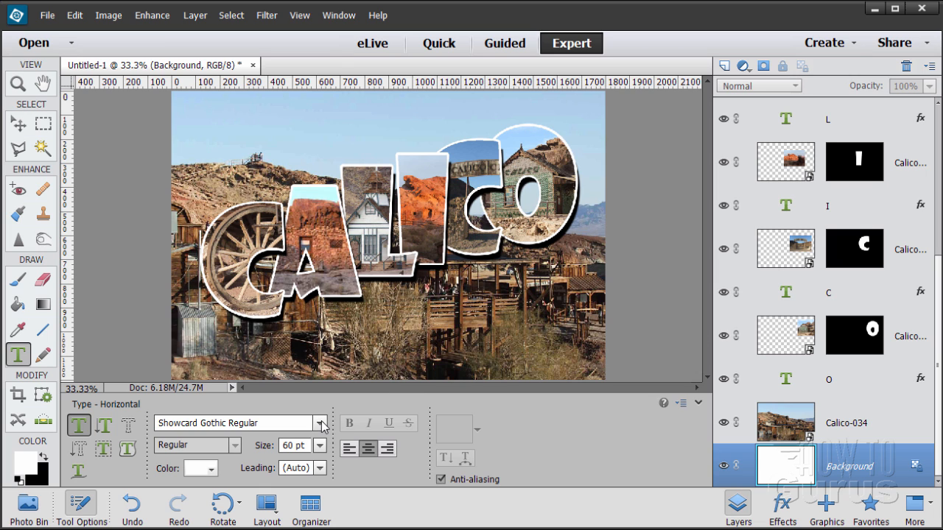
{"action": "left_click", "coordinate": [315, 424]}
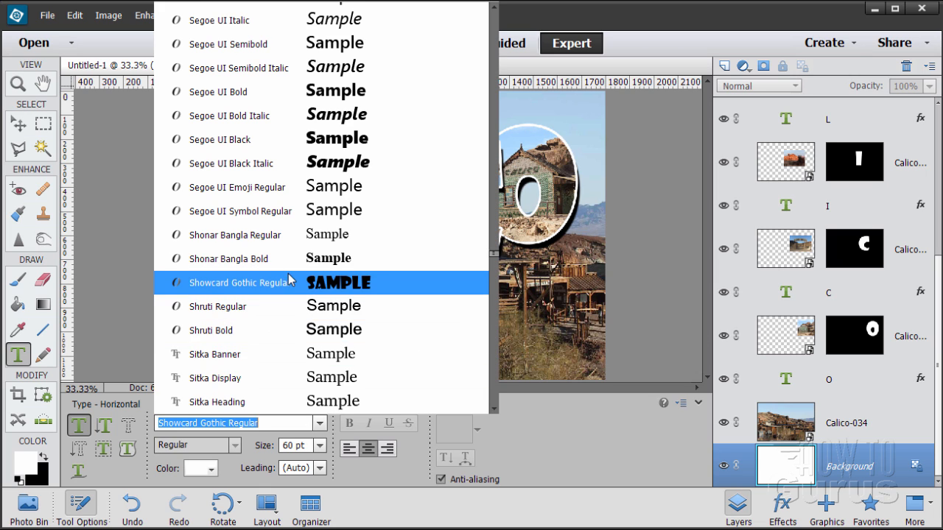
{"action": "scroll", "coordinate": [270, 269], "scroll_direction": "up", "scroll_amount": 20}
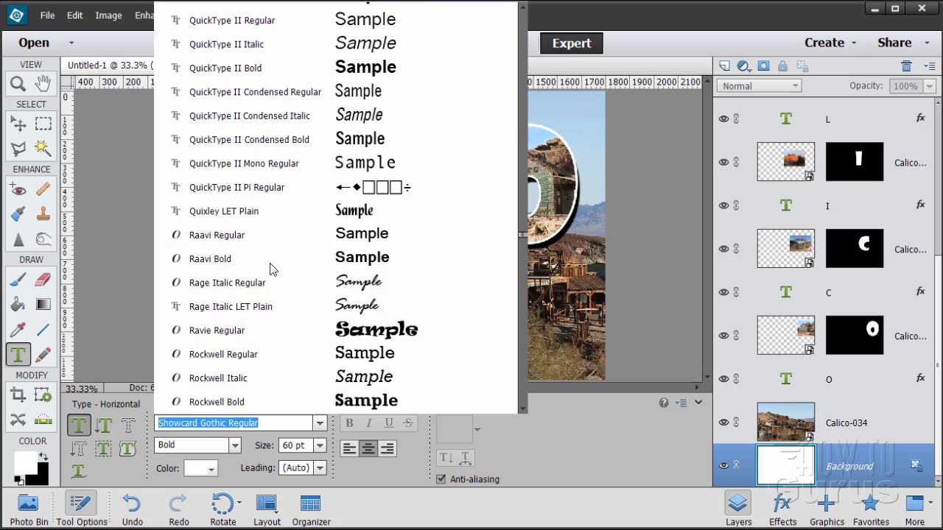
{"action": "scroll", "coordinate": [270, 269], "scroll_direction": "up", "scroll_amount": 9}
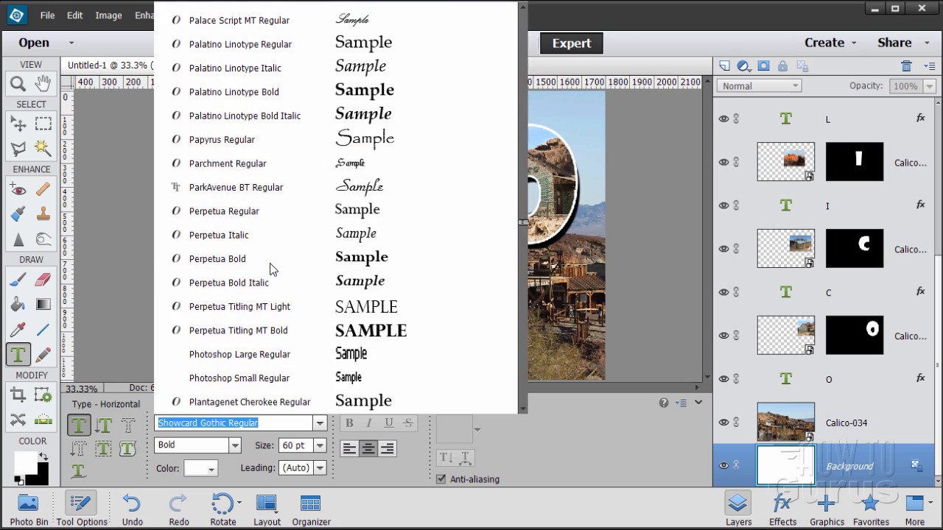
{"action": "scroll", "coordinate": [274, 269], "scroll_direction": "up", "scroll_amount": 2}
{"action": "scroll", "coordinate": [271, 269], "scroll_direction": "up", "scroll_amount": 6}
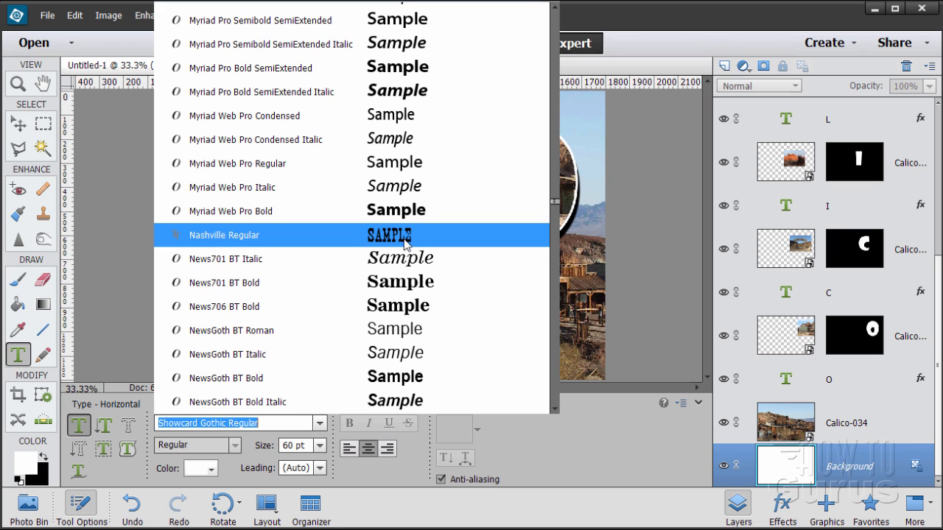
{"action": "left_click", "coordinate": [371, 243]}
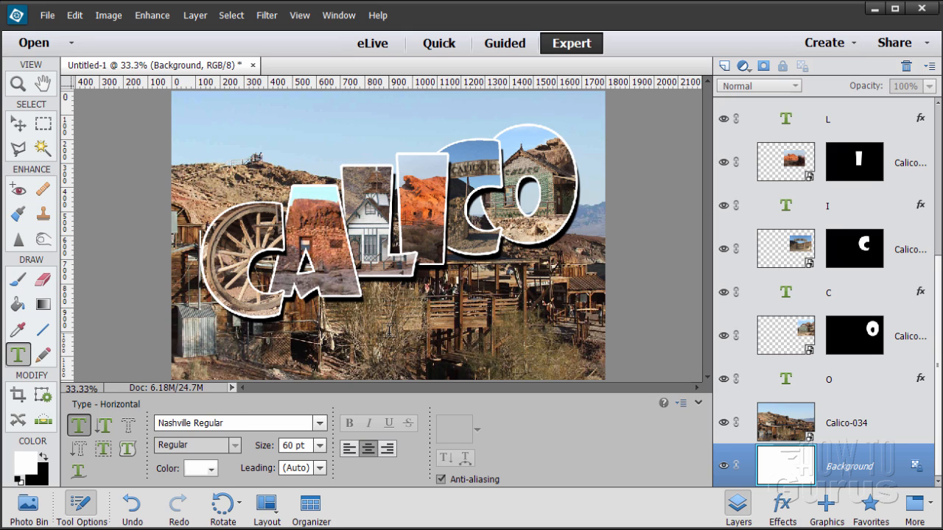
{"action": "left_click", "coordinate": [389, 334]}
{"action": "type", "text": "Ghost T"}
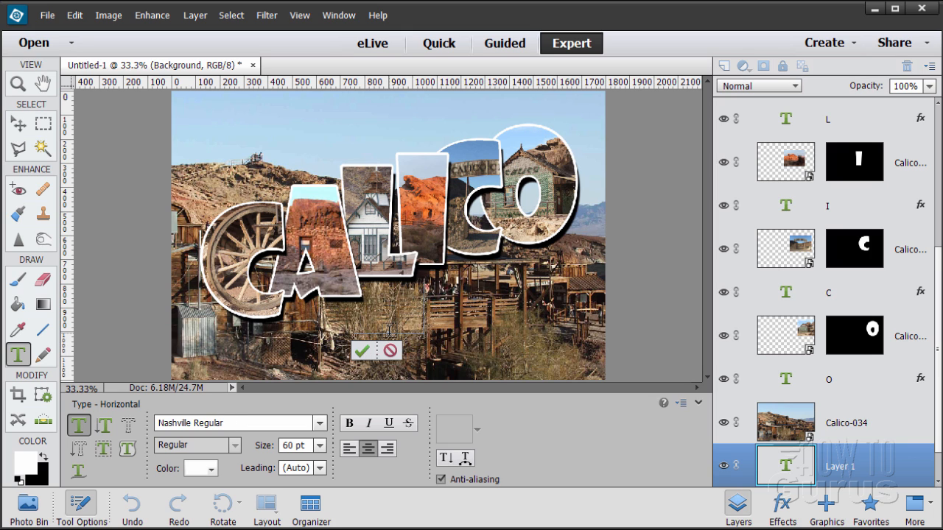
{"action": "type", "text": "o"}
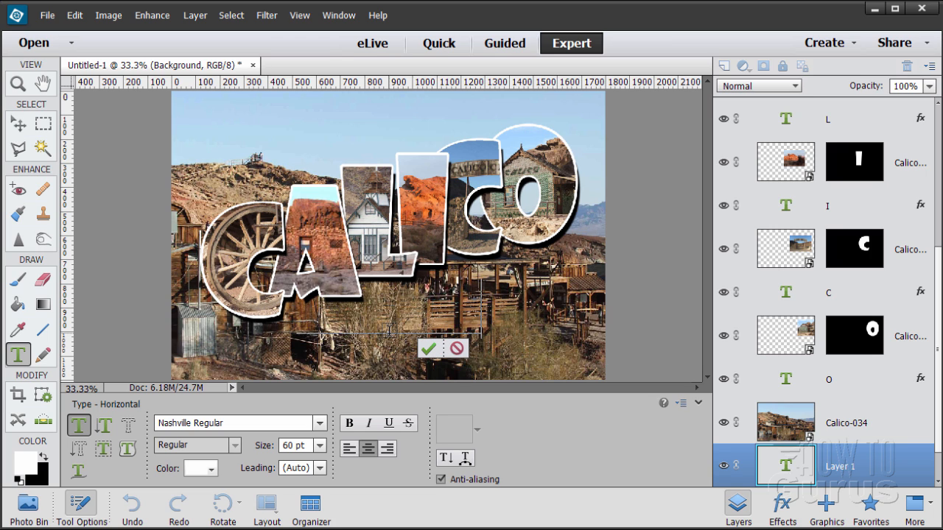
{"action": "left_click", "coordinate": [457, 348]}
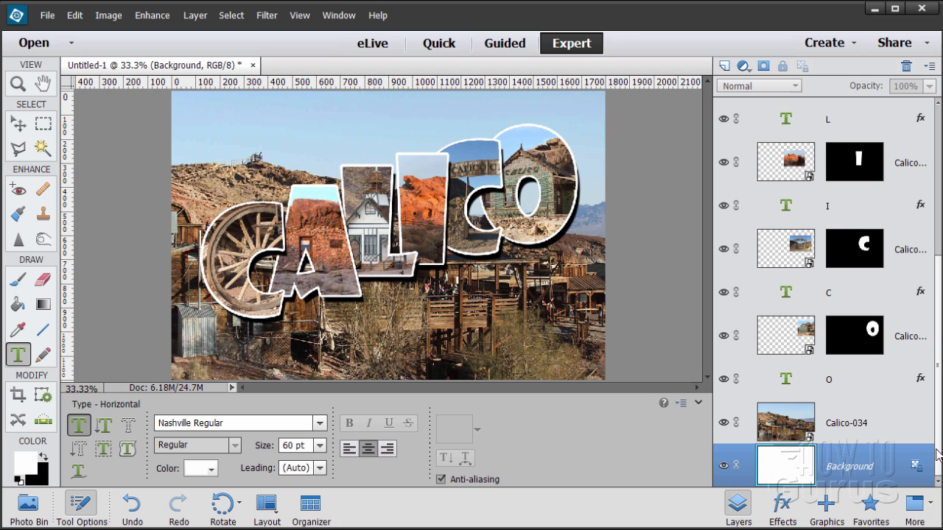
Step: Add the text "ghosttown" above the Shape 1 layer and position it under the right half of the CALICO letters
{"action": "scroll", "coordinate": [933, 412], "scroll_direction": "up", "scroll_amount": 2}
{"action": "scroll", "coordinate": [933, 376], "scroll_direction": "down", "scroll_amount": 3}
{"action": "scroll", "coordinate": [933, 375], "scroll_direction": "up", "scroll_amount": 5}
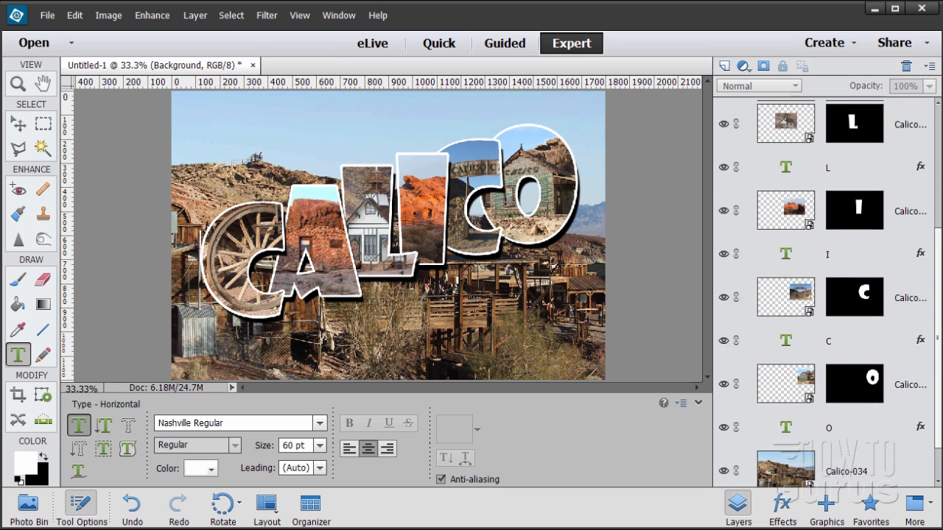
{"action": "left_click", "coordinate": [893, 122]}
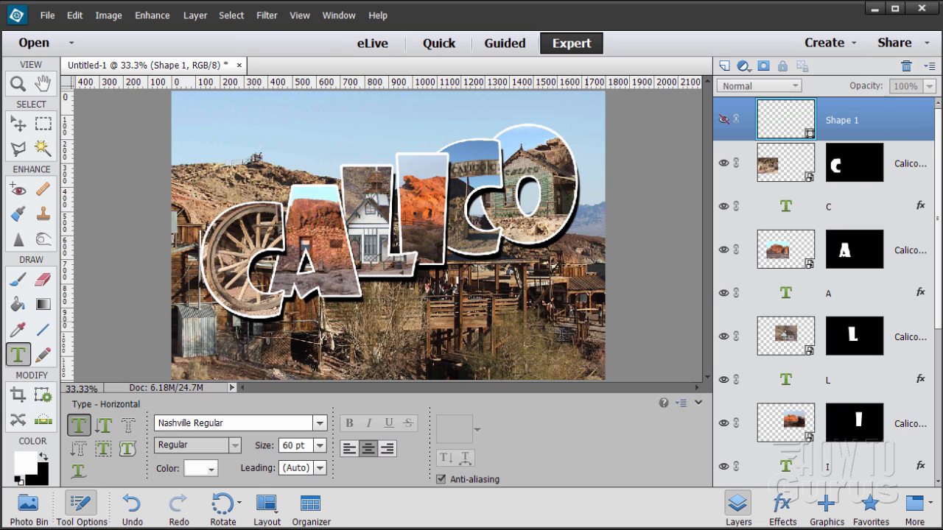
{"action": "left_click", "coordinate": [362, 339]}
{"action": "type", "text": "GHOSTTOWN"}
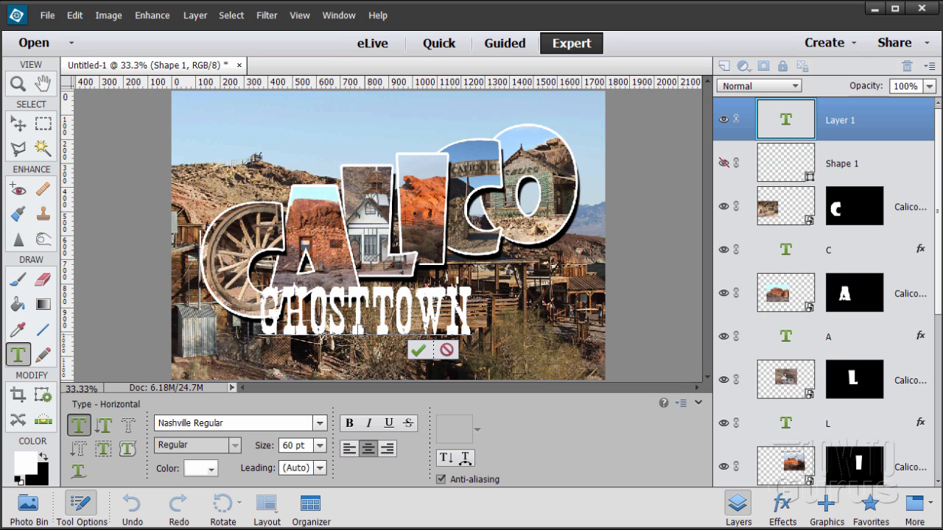
{"action": "left_click", "coordinate": [419, 351]}
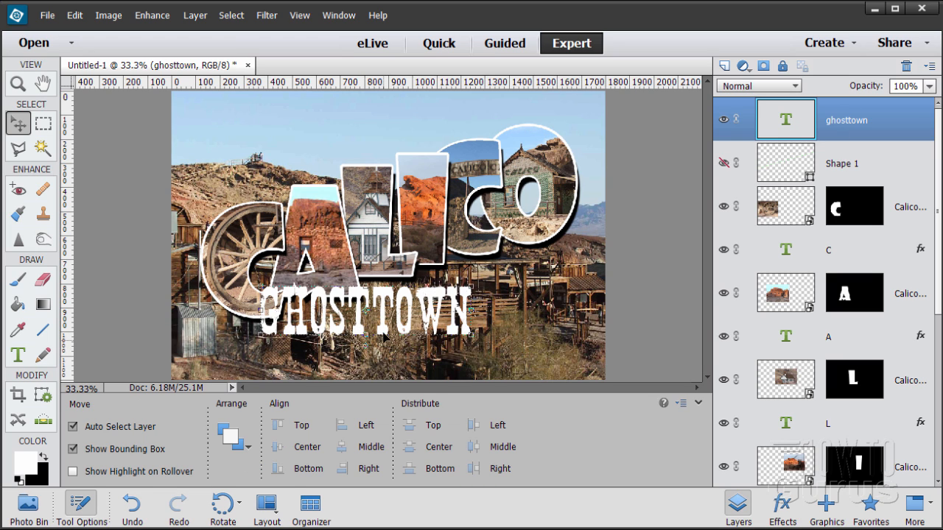
{"action": "left_click_drag", "start_coordinate": [385, 338], "coordinate": [418, 359]}
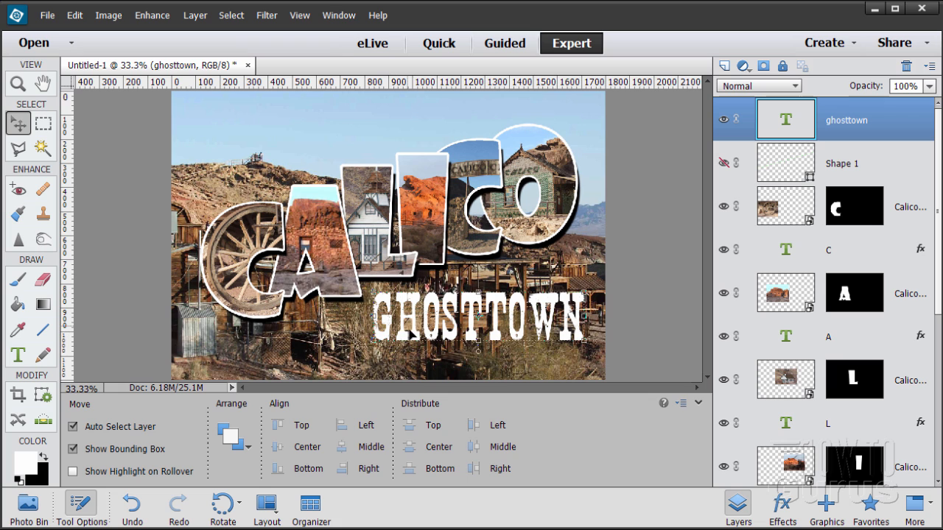
{"action": "left_click_drag", "start_coordinate": [414, 340], "coordinate": [416, 339]}
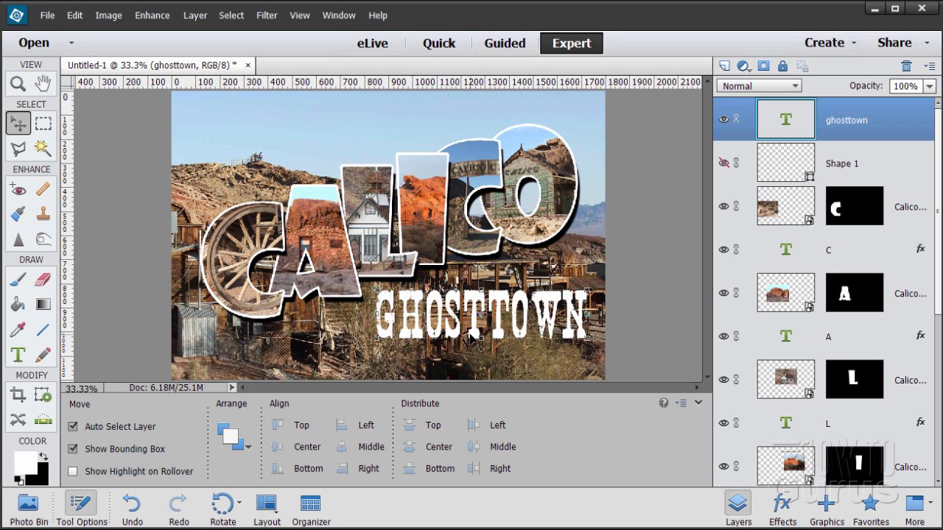
Step: Warp the "ghosttown" text with a horizontal Arch style at +41% bend and move it slightly farther below the CALICO letters
{"action": "left_click", "coordinate": [20, 355]}
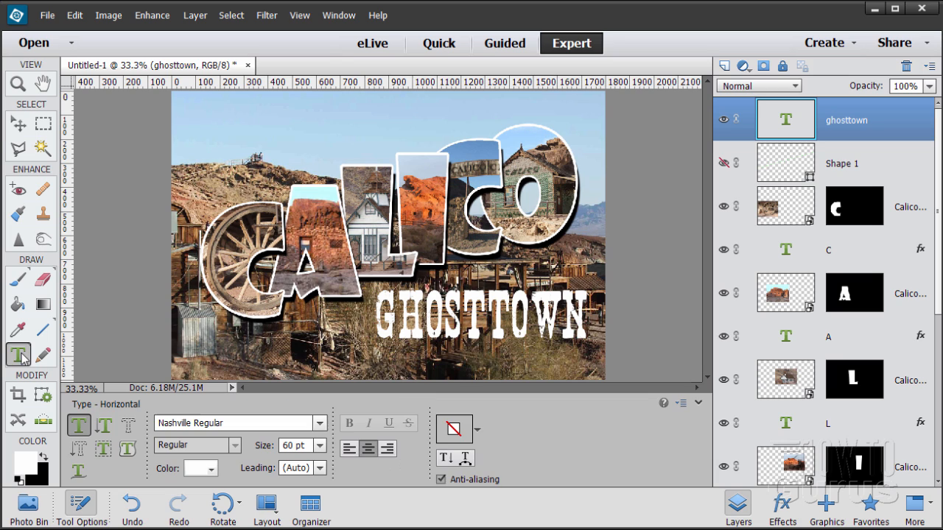
{"action": "left_click", "coordinate": [410, 302]}
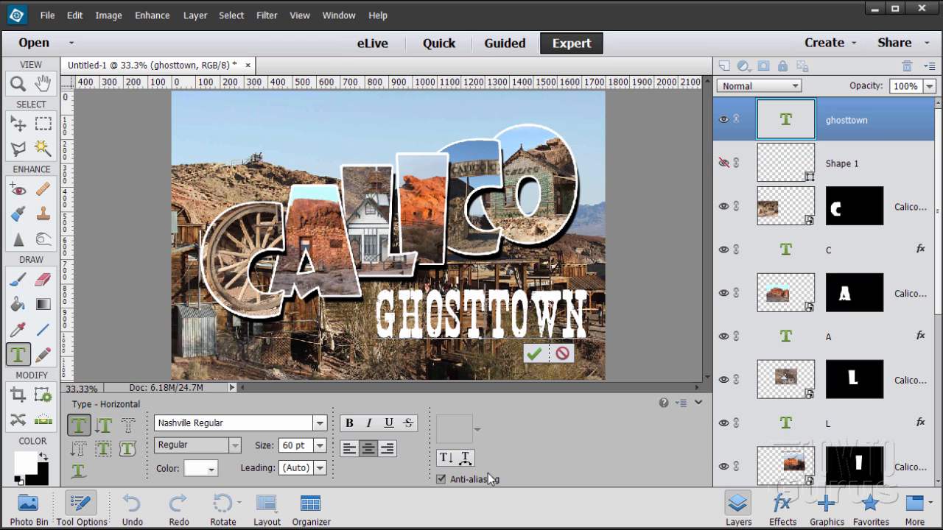
{"action": "left_click", "coordinate": [465, 459]}
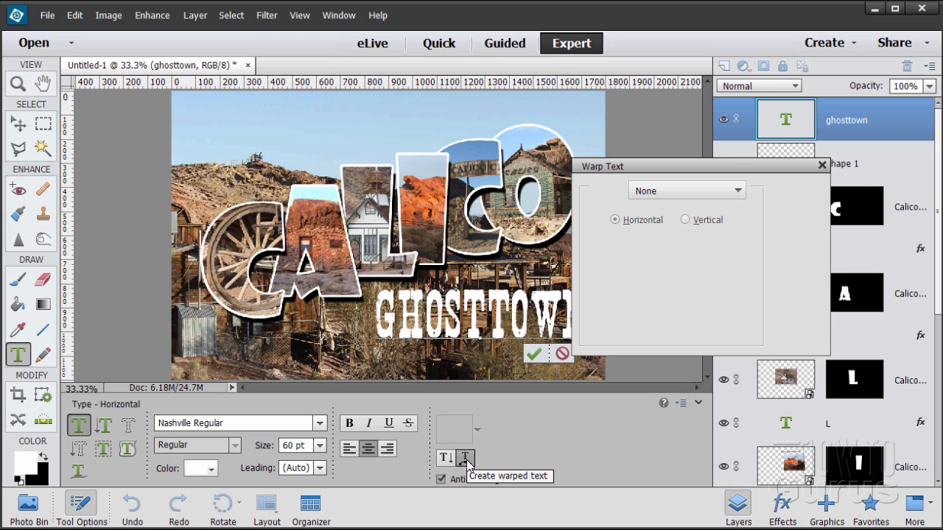
{"action": "left_click", "coordinate": [698, 191]}
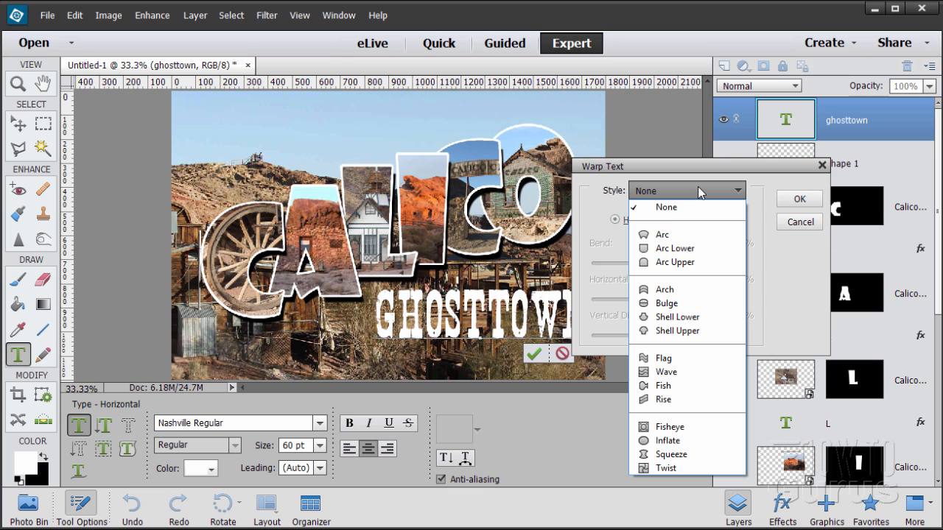
{"action": "left_click", "coordinate": [672, 289]}
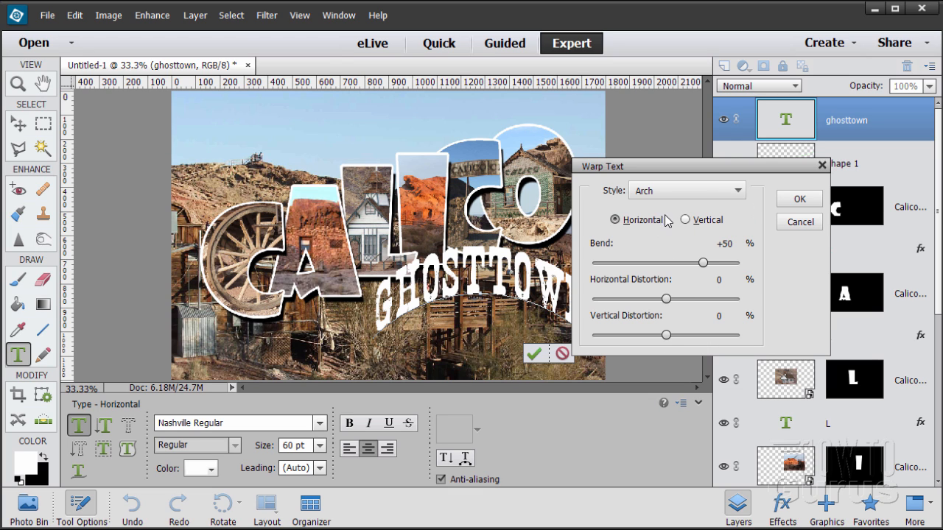
{"action": "left_click", "coordinate": [728, 243]}
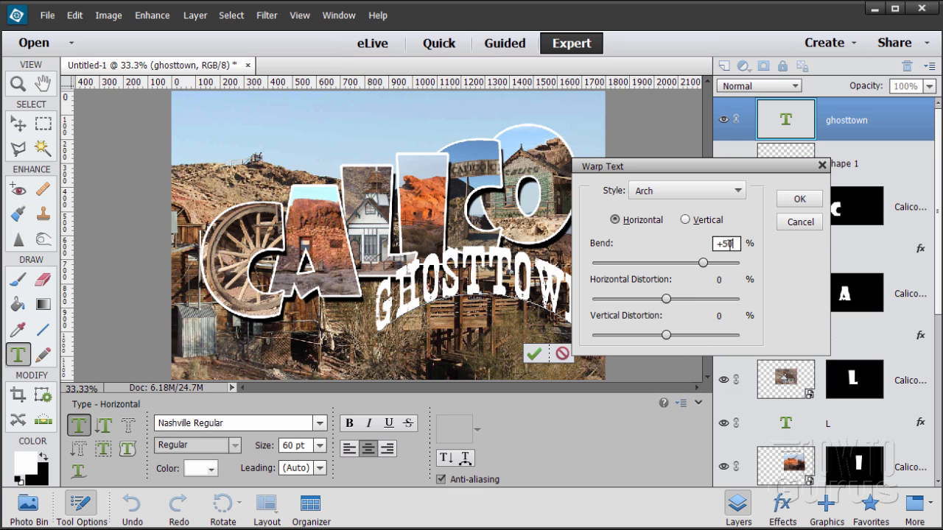
{"action": "left_click_drag", "start_coordinate": [728, 243], "coordinate": [713, 249]}
{"action": "type", "text": "+"}
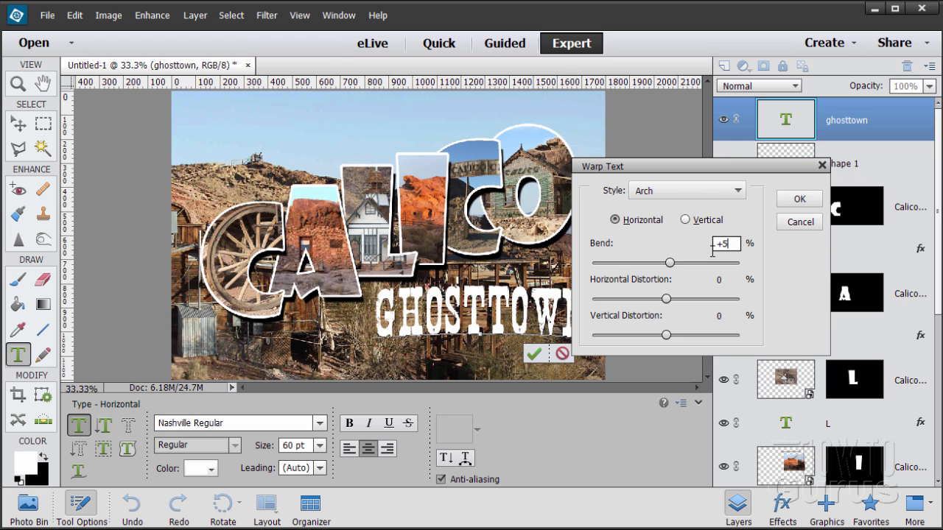
{"action": "type", "text": "41"}
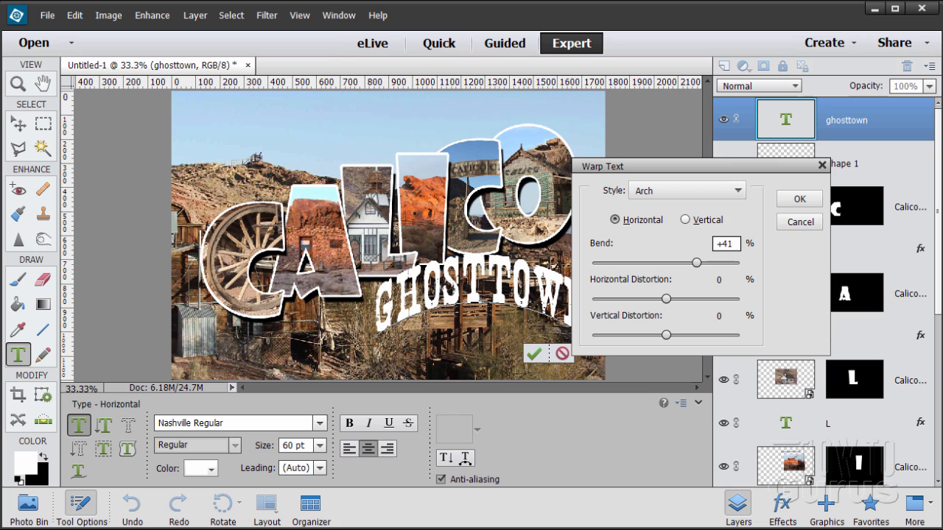
{"action": "left_click", "coordinate": [799, 200]}
{"action": "left_click", "coordinate": [536, 356]}
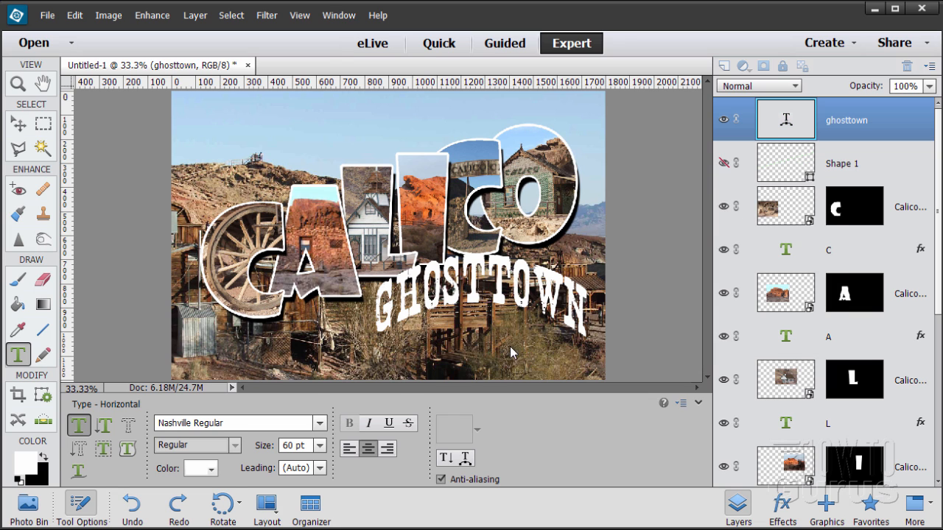
{"action": "key", "text": "v"}
{"action": "left_click_drag", "start_coordinate": [477, 293], "coordinate": [476, 320]}
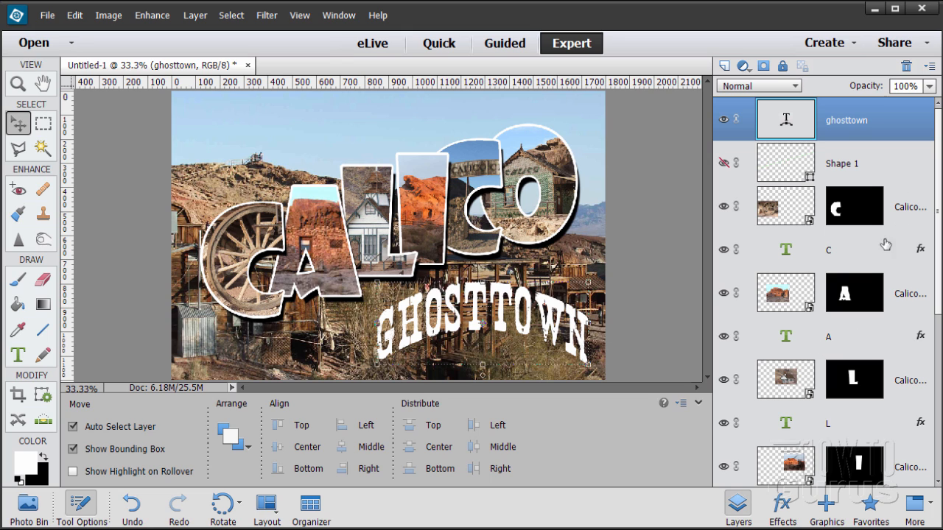
Step: Copy the layer style of the first C text layer and paste it onto the ghosttown text layer
{"action": "left_click", "coordinate": [853, 255]}
{"action": "right_click", "coordinate": [854, 252]}
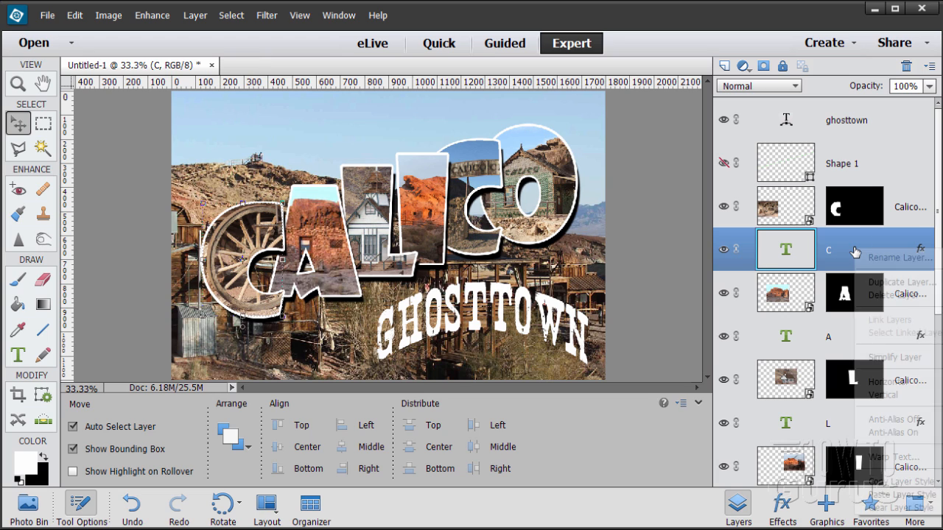
{"action": "left_click", "coordinate": [895, 482]}
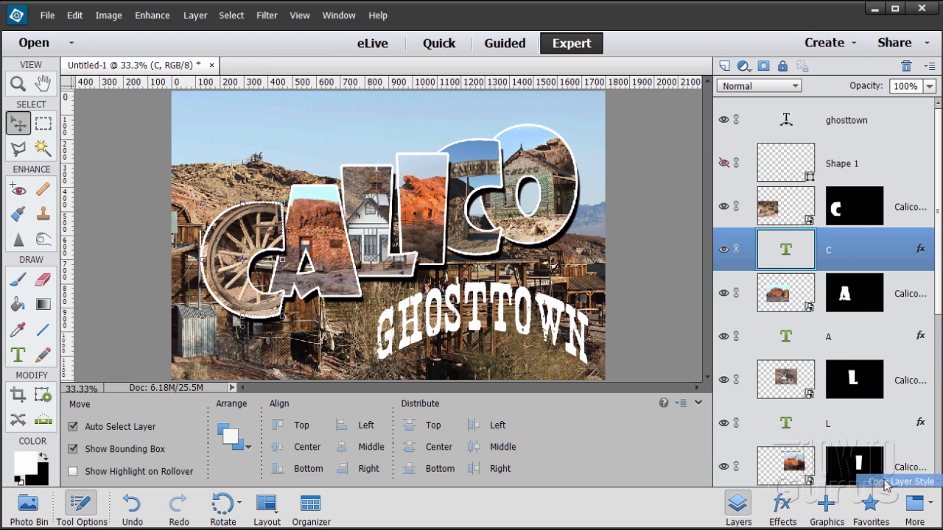
{"action": "left_click", "coordinate": [832, 122]}
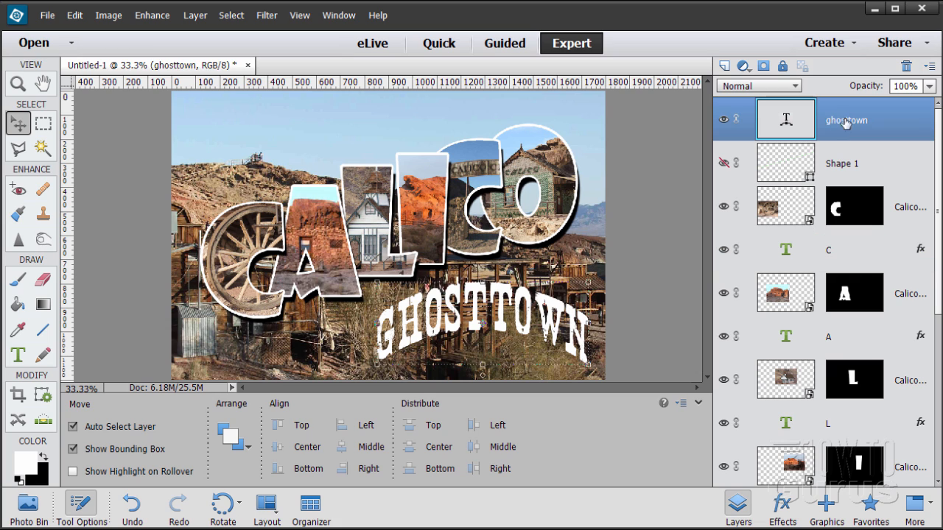
{"action": "right_click", "coordinate": [826, 115]}
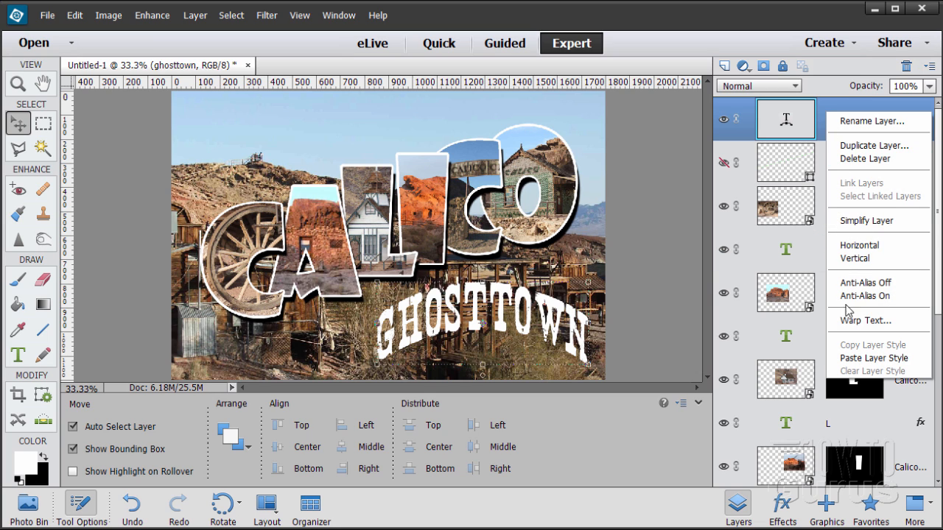
{"action": "left_click", "coordinate": [852, 358]}
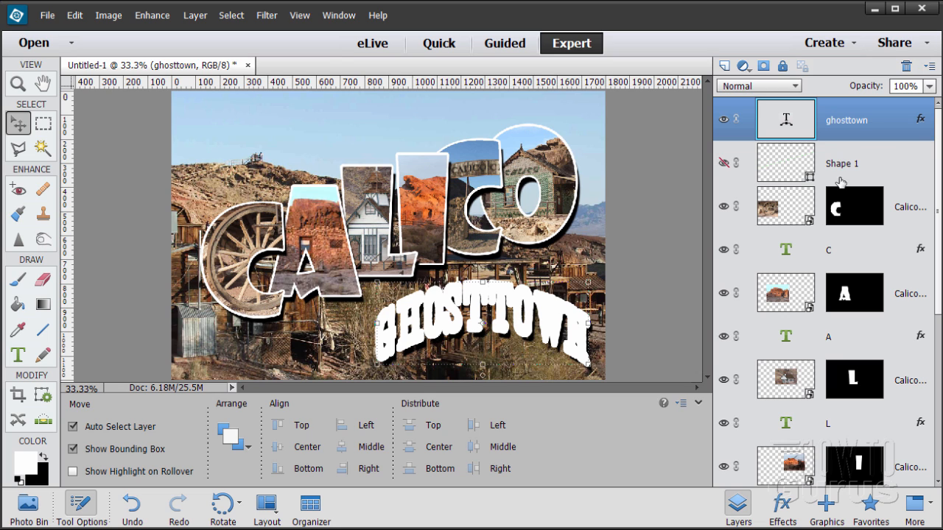
Step: Change the stroke color in the ghosttown layer's style settings to black
{"action": "double_click", "coordinate": [918, 123]}
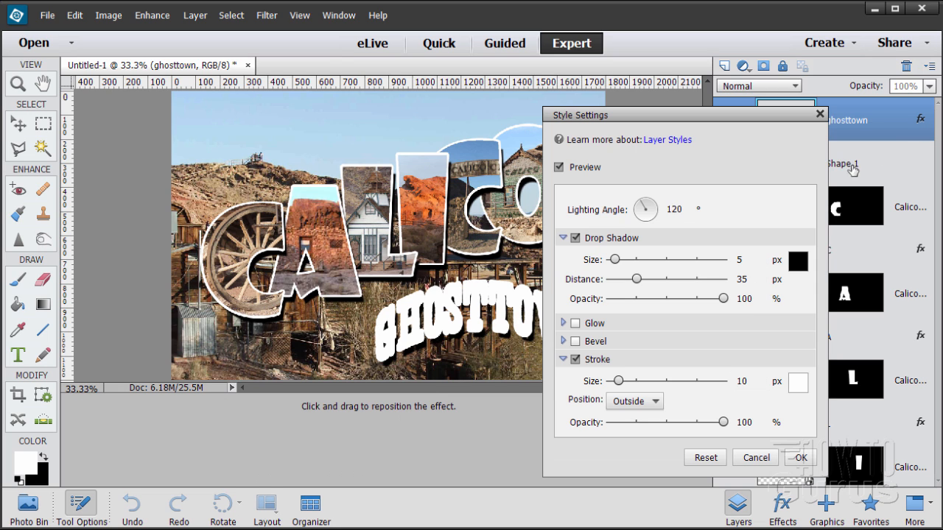
{"action": "left_click", "coordinate": [798, 384]}
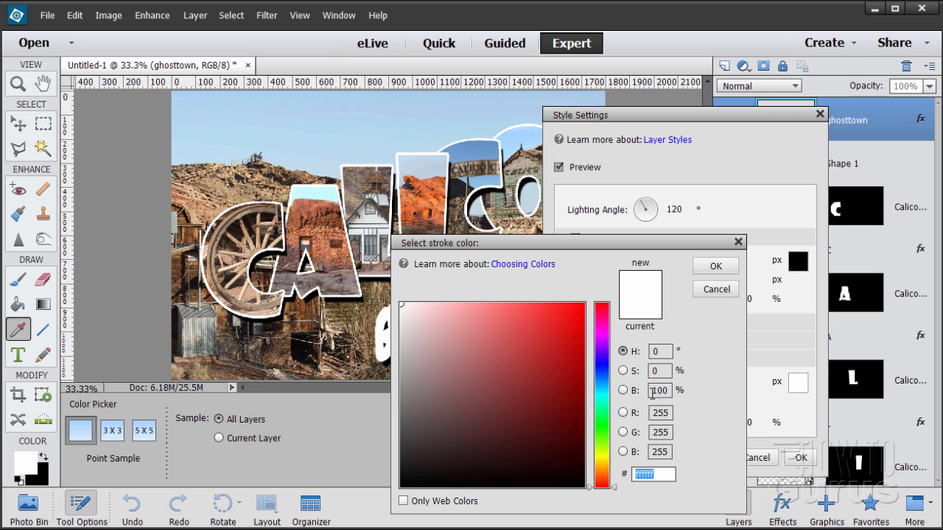
{"action": "left_click_drag", "start_coordinate": [429, 330], "coordinate": [400, 498]}
{"action": "left_click", "coordinate": [715, 267]}
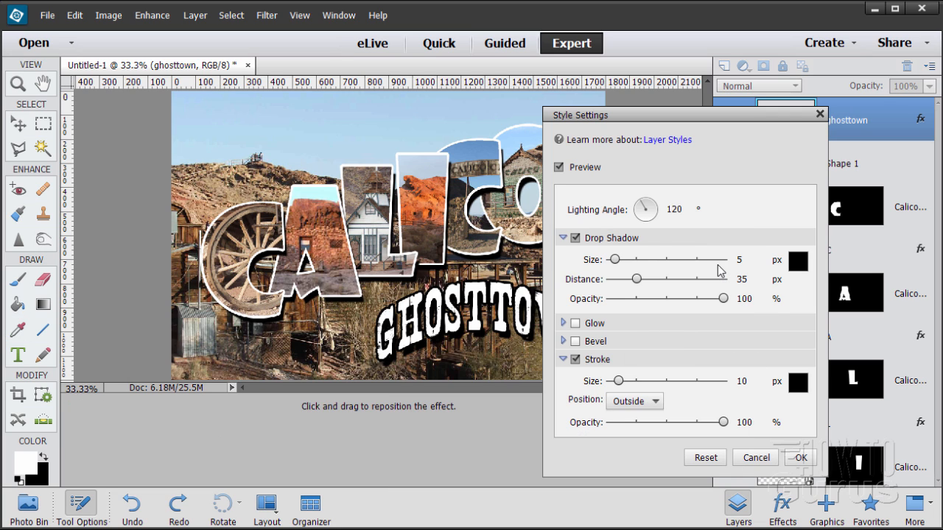
{"action": "left_click", "coordinate": [800, 457]}
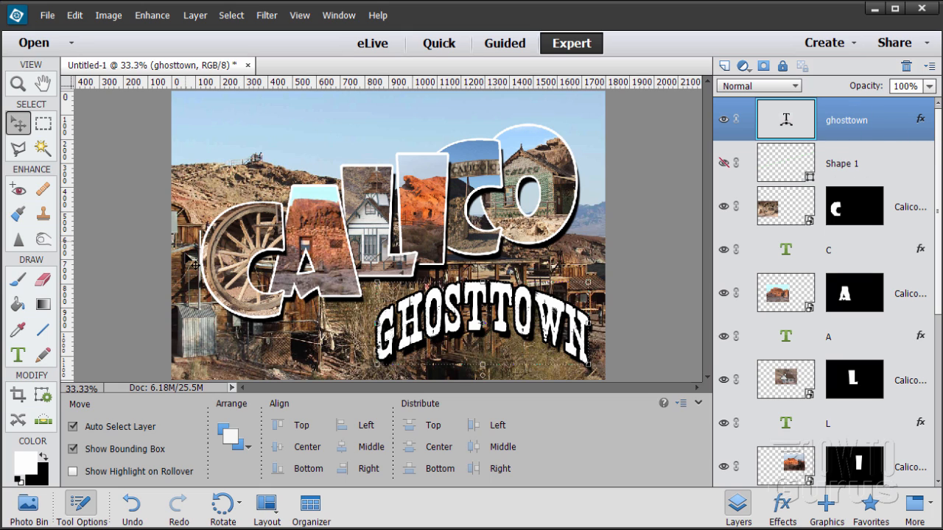
Step: Switch to the Horizontal Type tool
{"action": "left_click", "coordinate": [21, 355]}
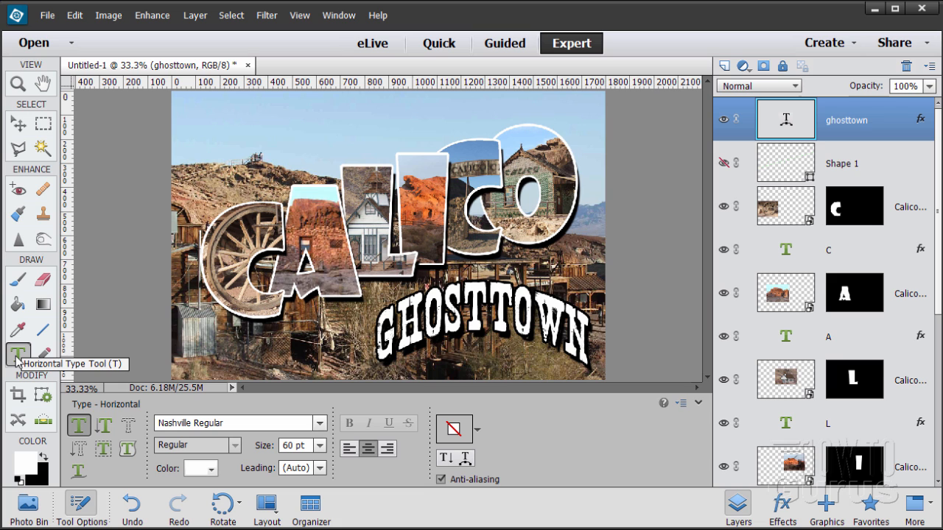
{"action": "left_click", "coordinate": [321, 423]}
{"action": "scroll", "coordinate": [321, 310], "scroll_direction": "up", "scroll_amount": 15}
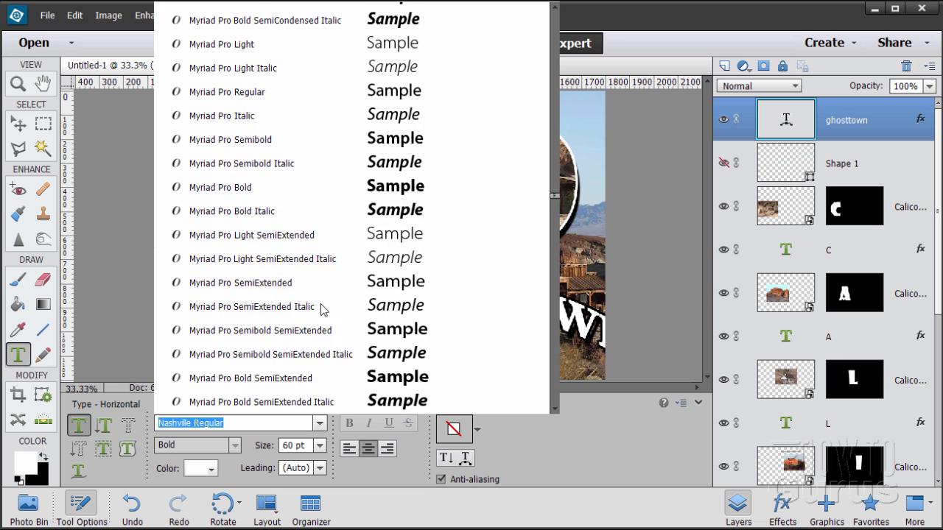
{"action": "scroll", "coordinate": [321, 310], "scroll_direction": "up", "scroll_amount": 10}
{"action": "scroll", "coordinate": [321, 310], "scroll_direction": "up", "scroll_amount": 20}
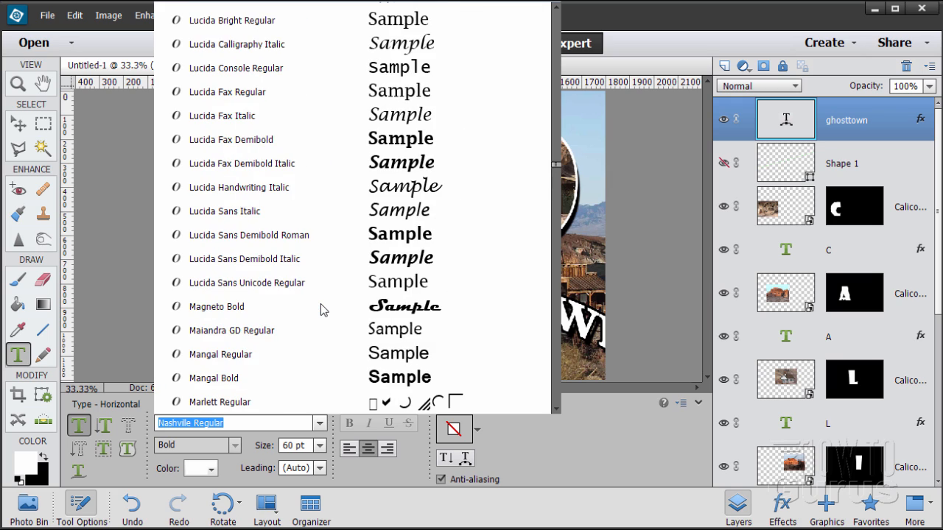
{"action": "left_click", "coordinate": [552, 436]}
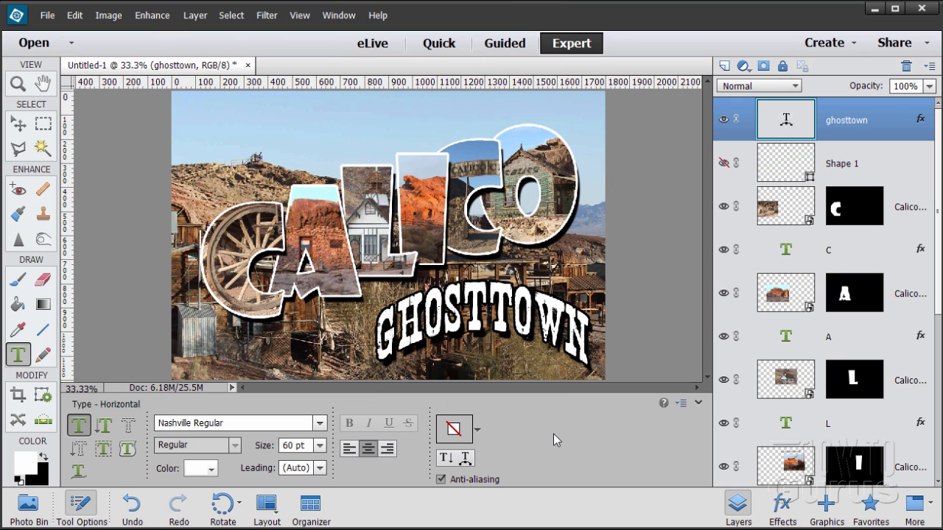
Step: Add a new layer above the ghosttown text and set the type font to Bodoni Bk BT Book Italic
{"action": "left_click", "coordinate": [725, 66]}
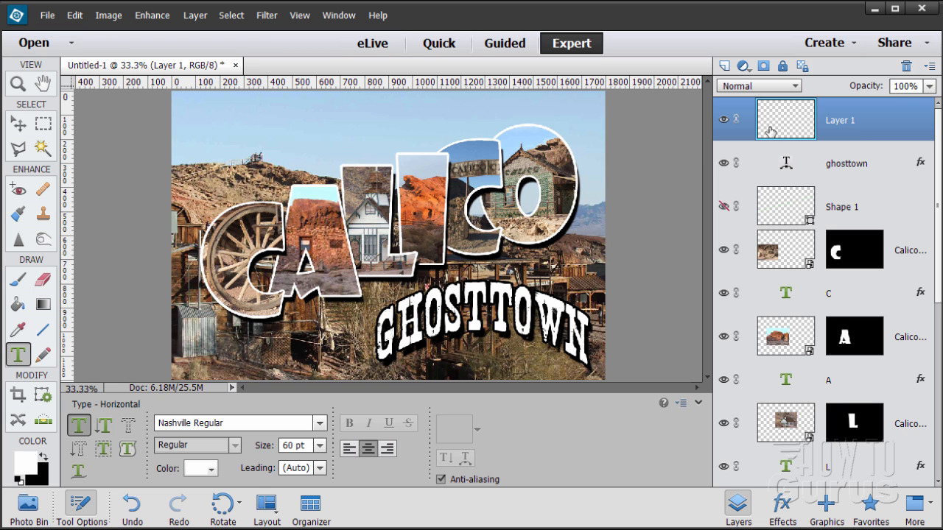
{"action": "left_click", "coordinate": [319, 422]}
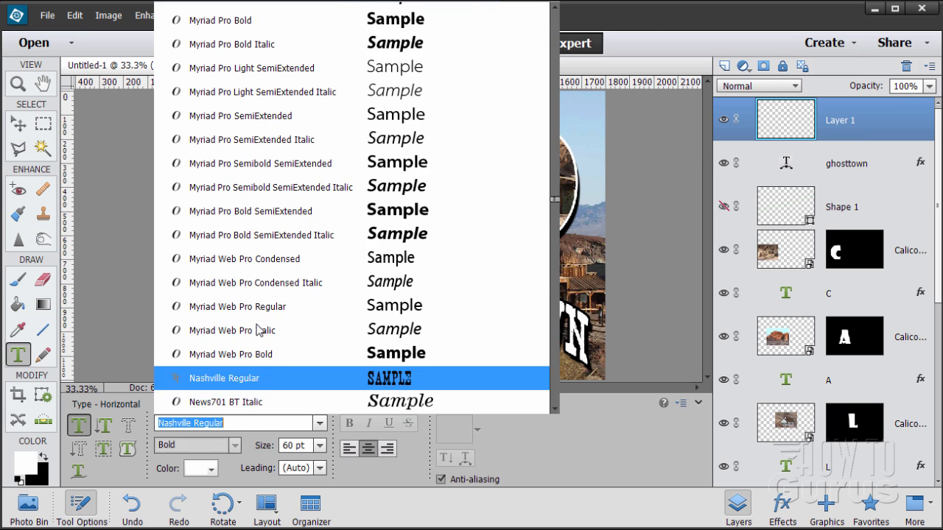
{"action": "scroll", "coordinate": [258, 329], "scroll_direction": "up", "scroll_amount": 10}
{"action": "scroll", "coordinate": [258, 329], "scroll_direction": "up", "scroll_amount": 20}
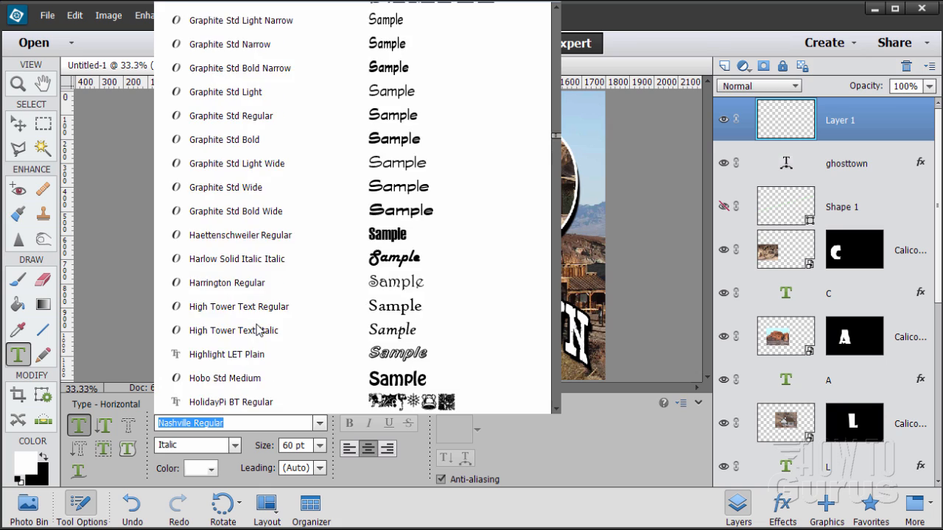
{"action": "scroll", "coordinate": [258, 330], "scroll_direction": "up", "scroll_amount": 2}
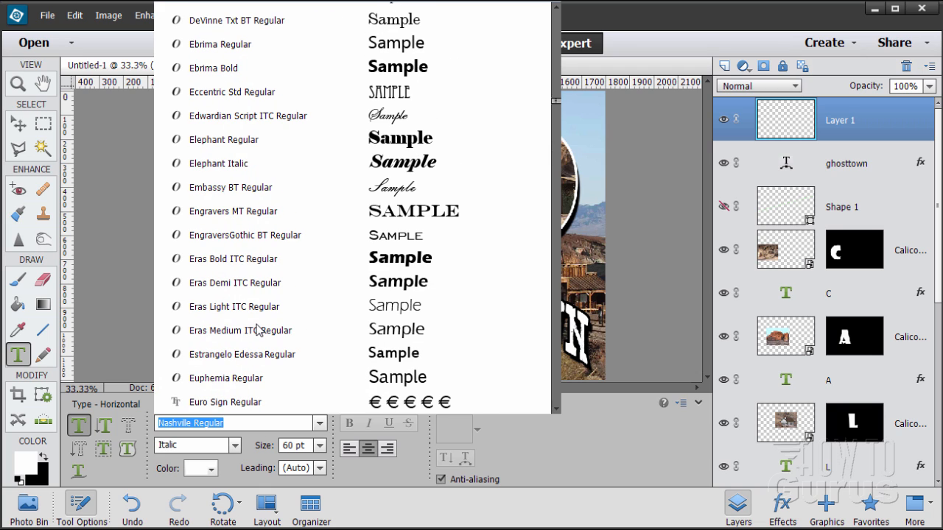
{"action": "scroll", "coordinate": [258, 330], "scroll_direction": "up", "scroll_amount": 3}
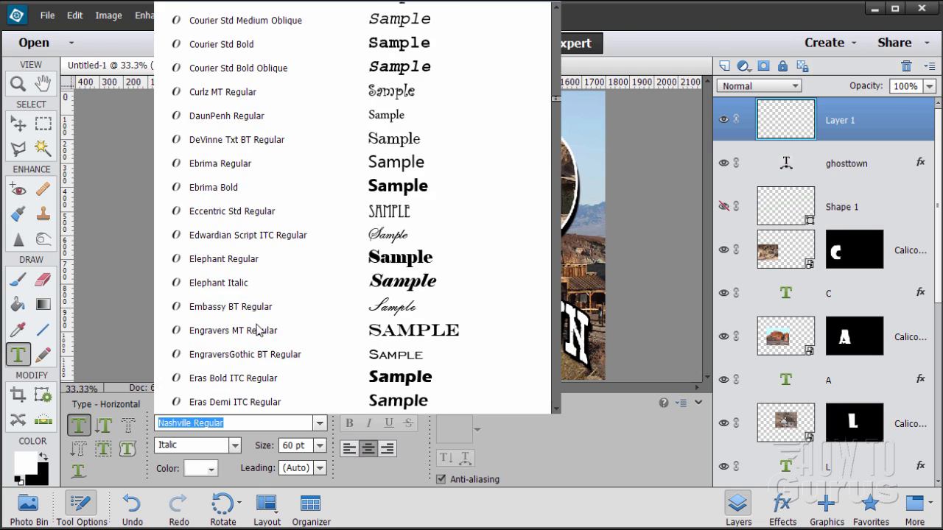
{"action": "scroll", "coordinate": [258, 329], "scroll_direction": "up", "scroll_amount": 2}
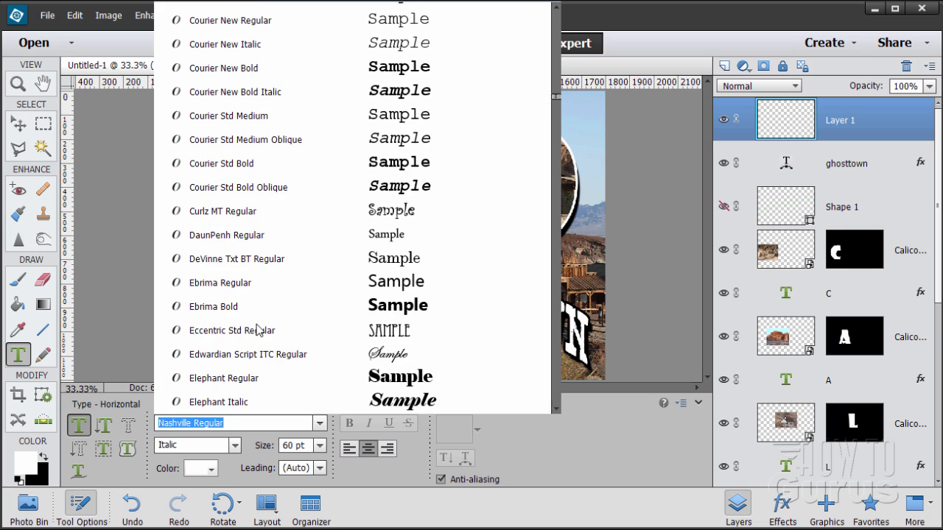
{"action": "scroll", "coordinate": [258, 329], "scroll_direction": "up", "scroll_amount": 10}
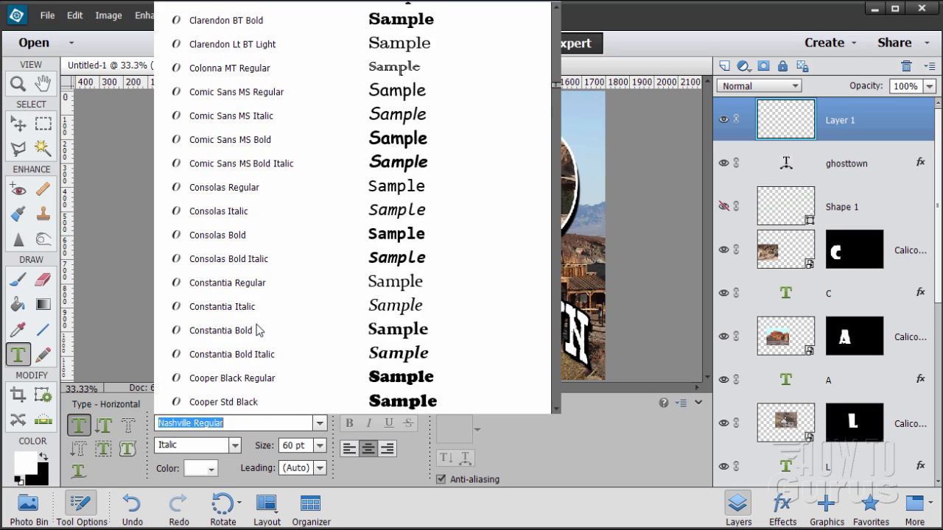
{"action": "scroll", "coordinate": [258, 330], "scroll_direction": "up", "scroll_amount": 20}
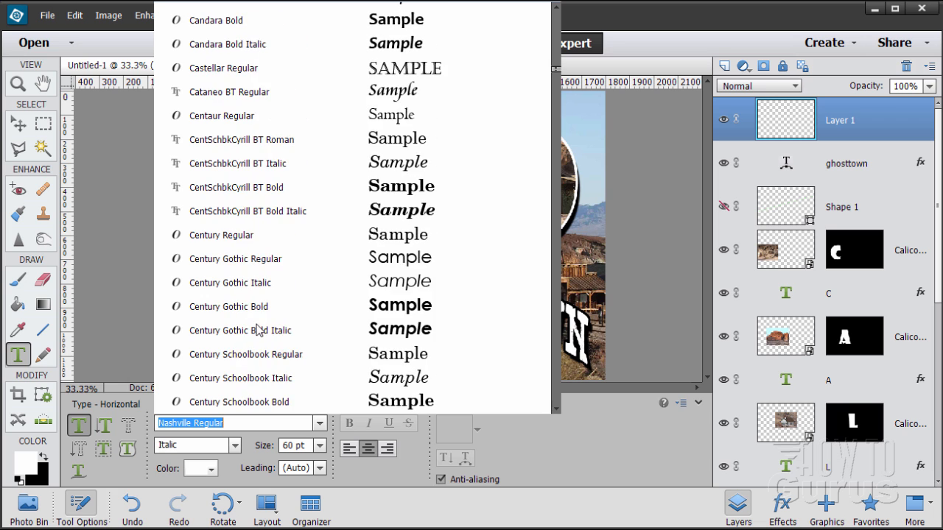
{"action": "scroll", "coordinate": [258, 330], "scroll_direction": "up", "scroll_amount": 18}
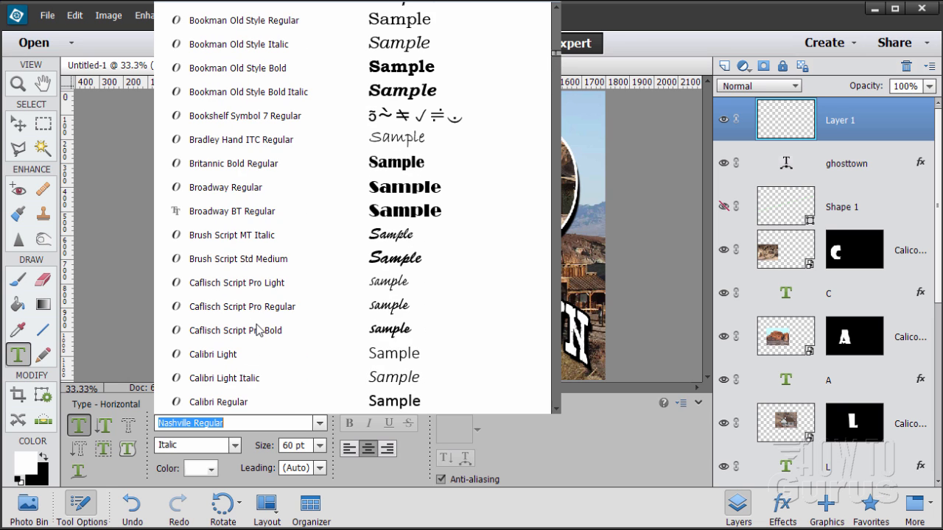
{"action": "scroll", "coordinate": [258, 329], "scroll_direction": "up", "scroll_amount": 2}
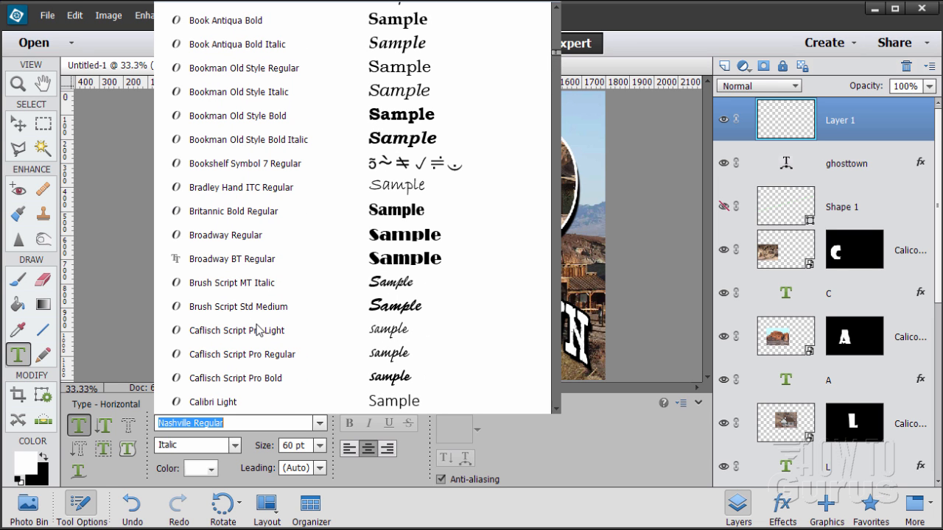
{"action": "scroll", "coordinate": [258, 329], "scroll_direction": "up", "scroll_amount": 11}
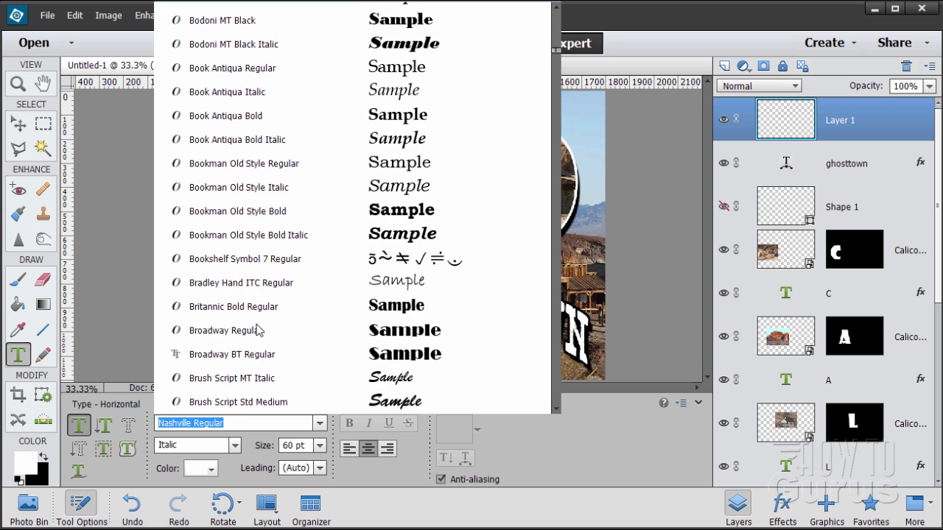
{"action": "scroll", "coordinate": [258, 329], "scroll_direction": "up", "scroll_amount": 1}
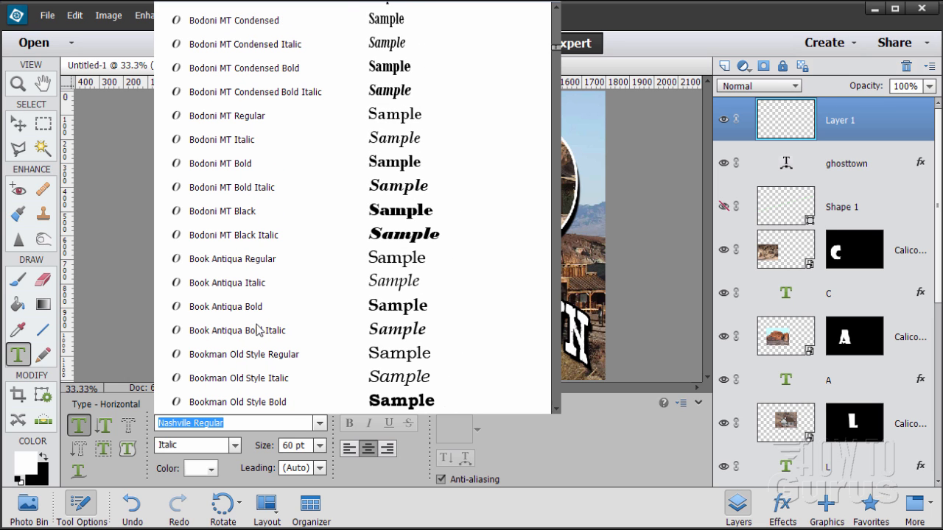
{"action": "scroll", "coordinate": [257, 329], "scroll_direction": "up", "scroll_amount": 5}
{"action": "scroll", "coordinate": [258, 329], "scroll_direction": "up", "scroll_amount": 5}
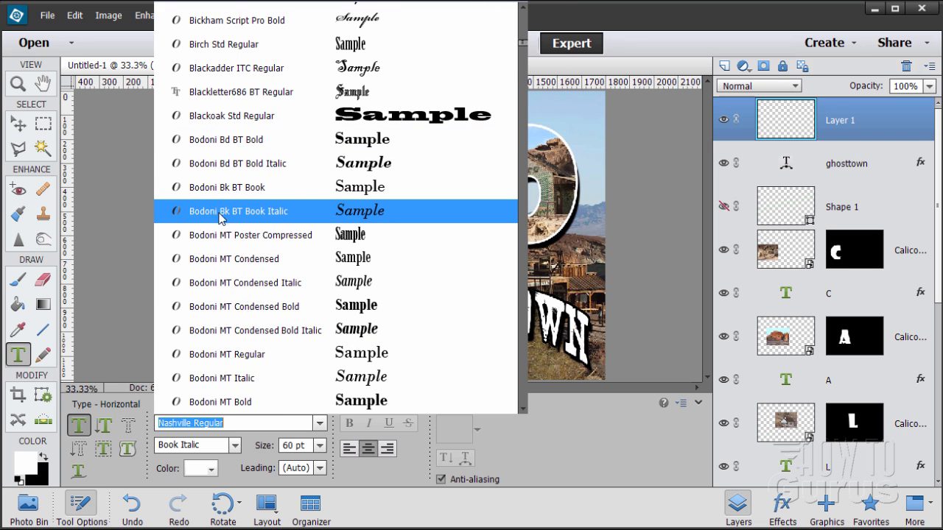
{"action": "left_click", "coordinate": [362, 218]}
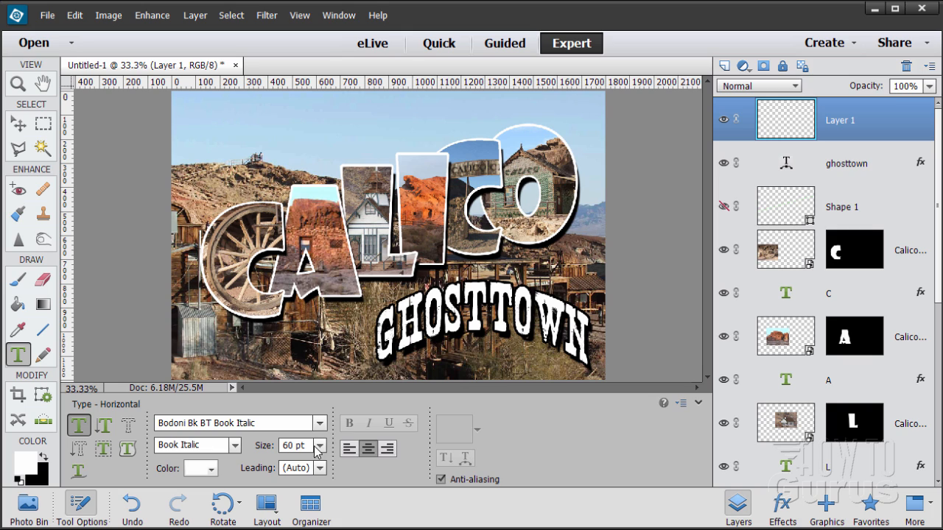
Step: Set the font size to 24 pt and add the text "Greetings from" in the sky above the first letter of CALICO
{"action": "left_click_drag", "start_coordinate": [308, 445], "coordinate": [265, 447]}
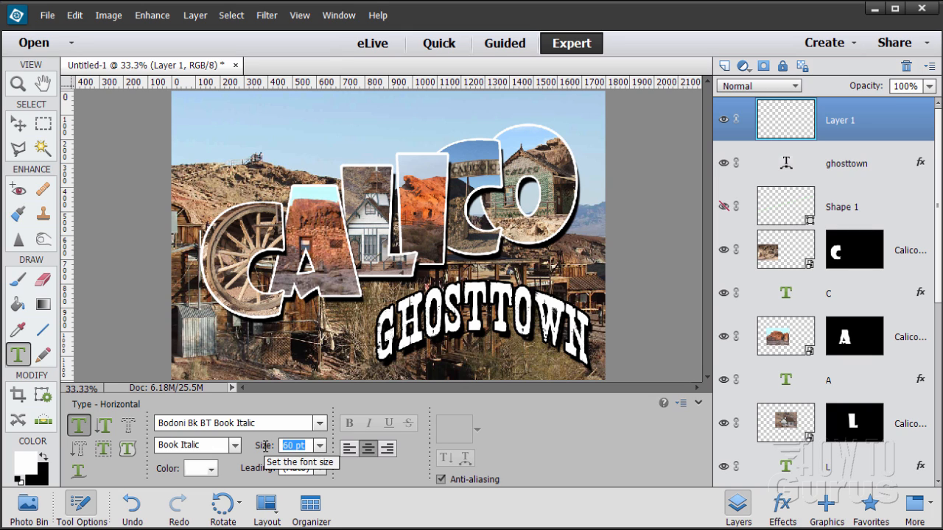
{"action": "type", "text": "24"}
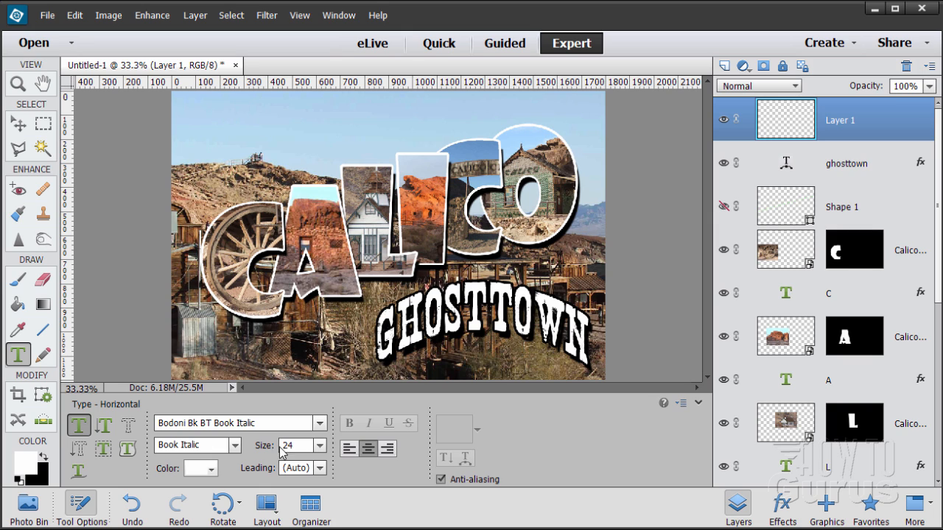
{"action": "left_click", "coordinate": [209, 123]}
{"action": "type", "text": "Greetings"}
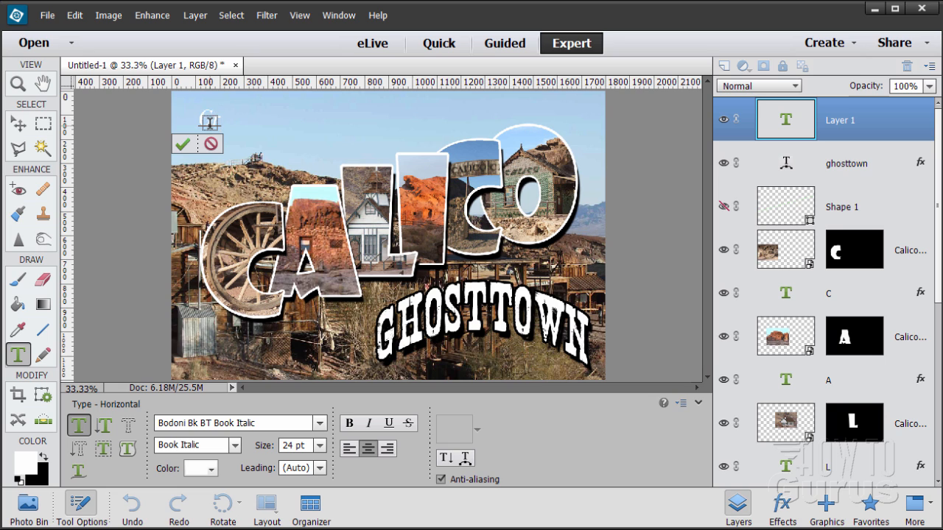
{"action": "type", "text": " from"}
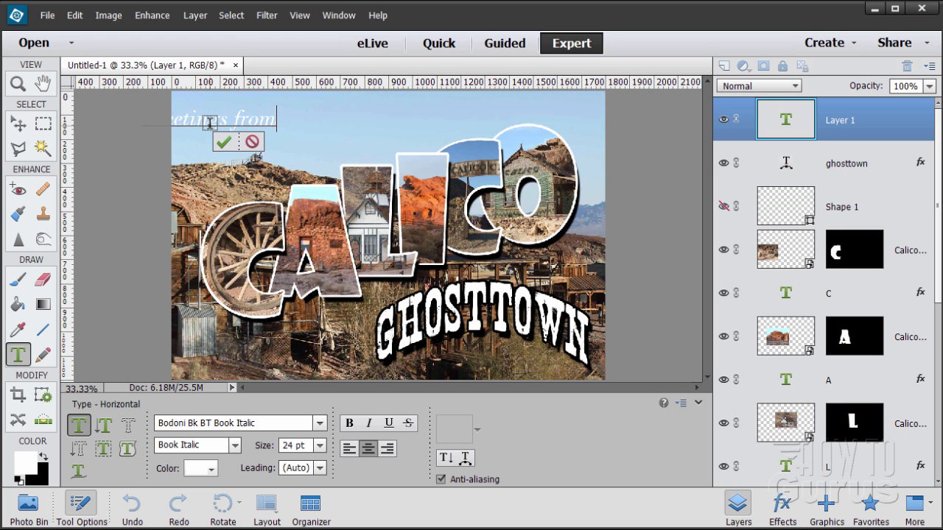
{"action": "left_click", "coordinate": [223, 142]}
Step: Move the "Greetings from" text to the right so it sits fully inside the postcard's sky
{"action": "key", "text": "v"}
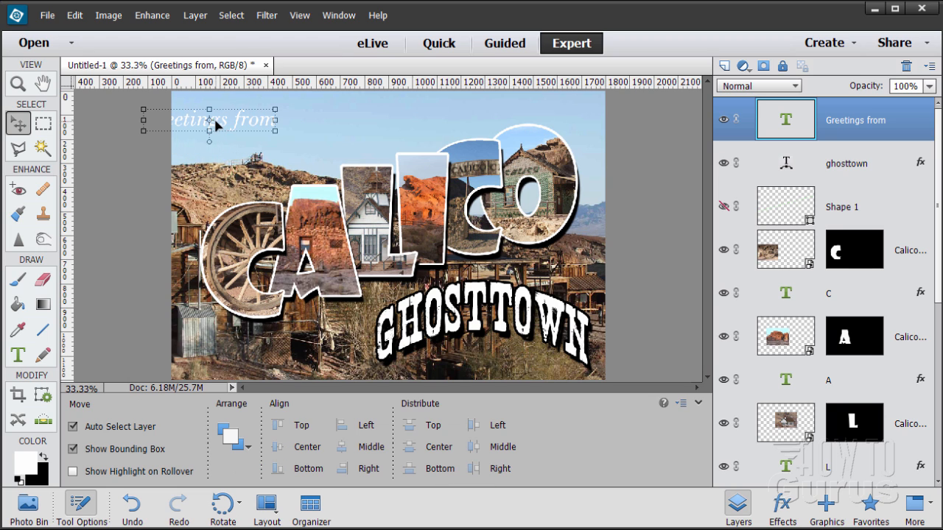
{"action": "left_click_drag", "start_coordinate": [215, 125], "coordinate": [265, 125]}
{"action": "left_click_drag", "start_coordinate": [264, 121], "coordinate": [264, 121]}
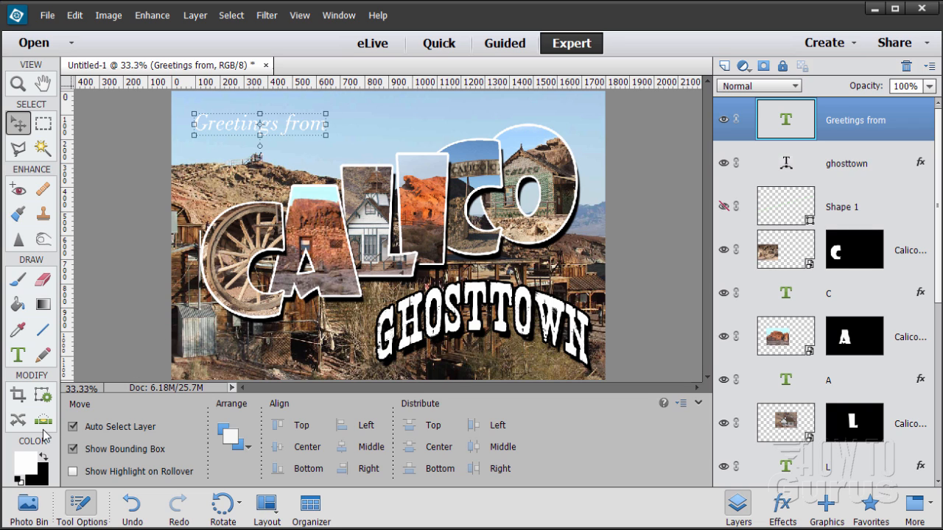
Step: Recolor the whole "Greetings from" text black and nudge it slightly to the left
{"action": "left_click", "coordinate": [17, 355]}
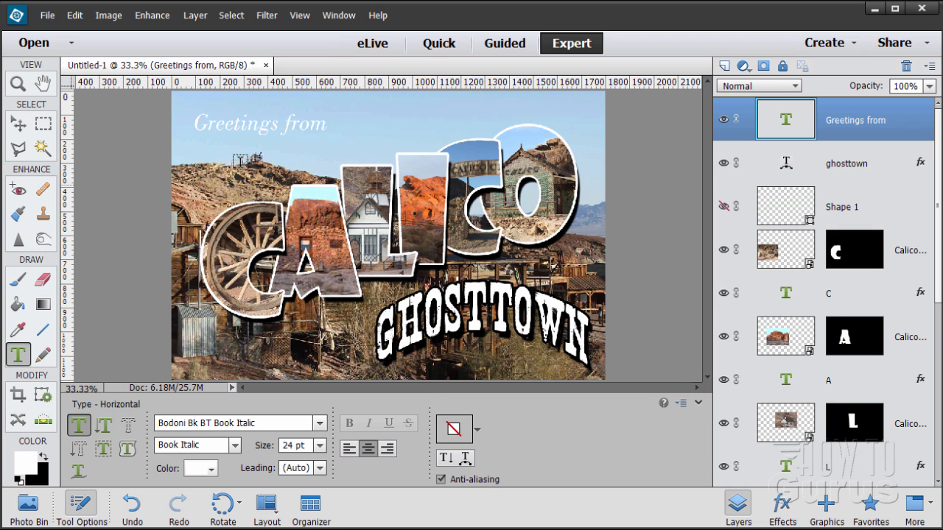
{"action": "left_click", "coordinate": [247, 124]}
{"action": "triple_click", "coordinate": [246, 123]}
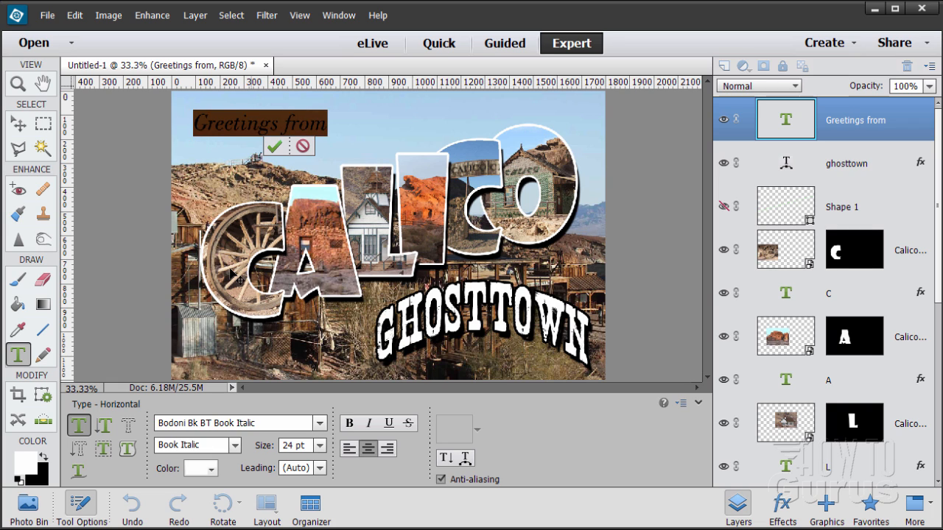
{"action": "left_click", "coordinate": [211, 469]}
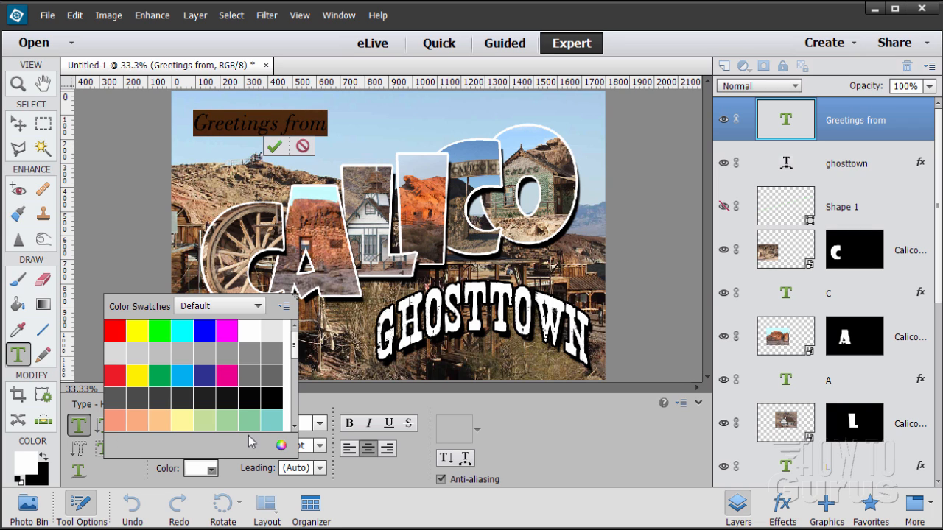
{"action": "left_click", "coordinate": [272, 398]}
{"action": "left_click", "coordinate": [236, 468]}
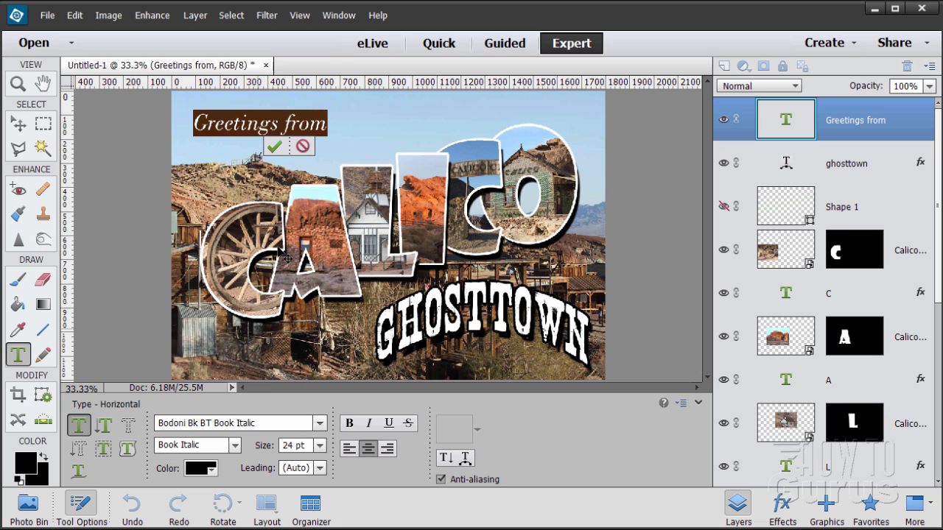
{"action": "left_click", "coordinate": [274, 146]}
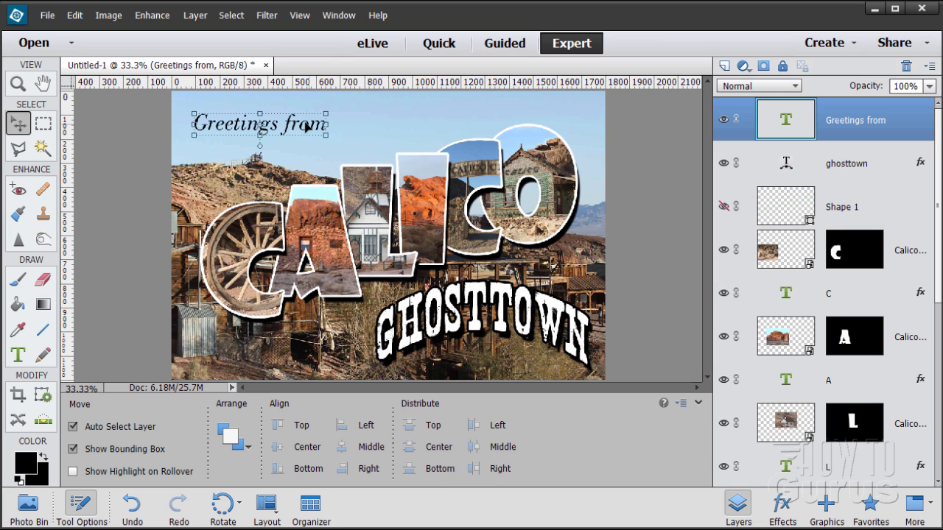
{"action": "left_click_drag", "start_coordinate": [305, 126], "coordinate": [297, 125]}
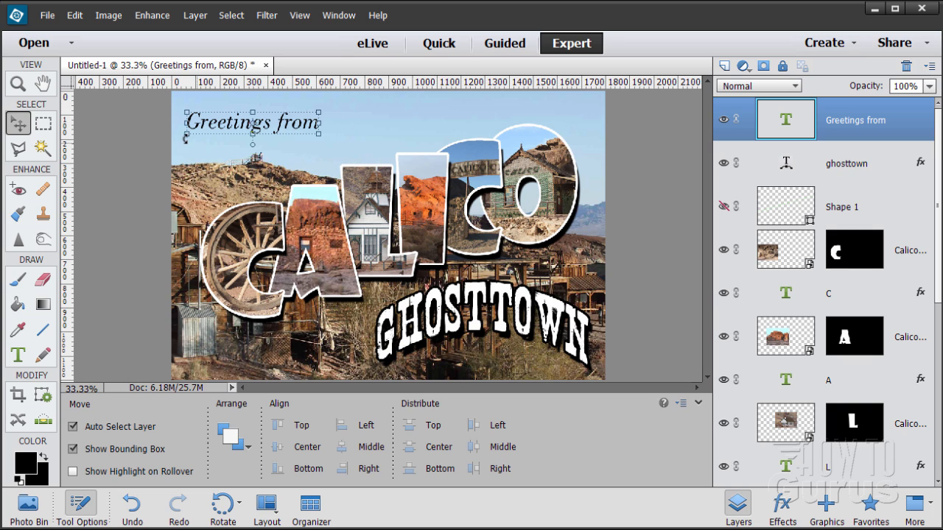
Step: Select the ghosttown layer and set the foreground color to bright blue, 01b3fd
{"action": "left_click", "coordinate": [883, 163]}
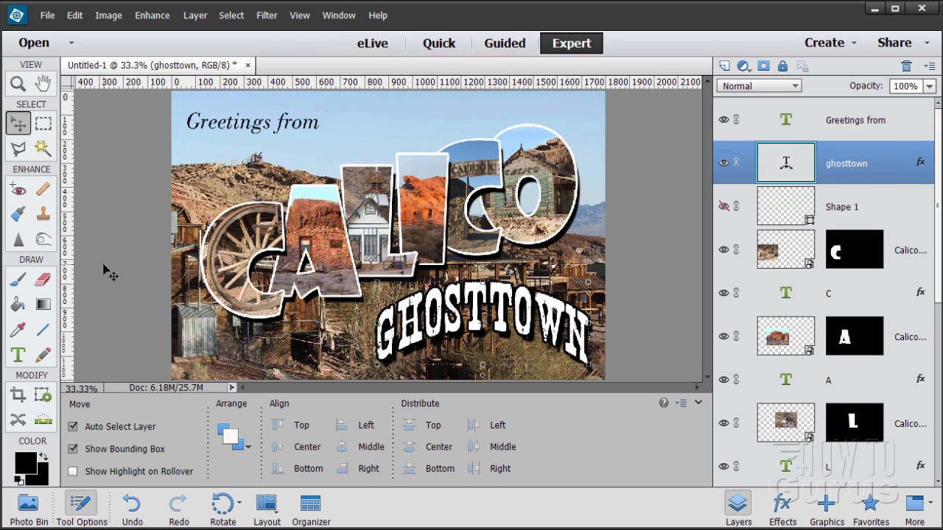
{"action": "left_click", "coordinate": [25, 464]}
{"action": "left_click", "coordinate": [601, 396]}
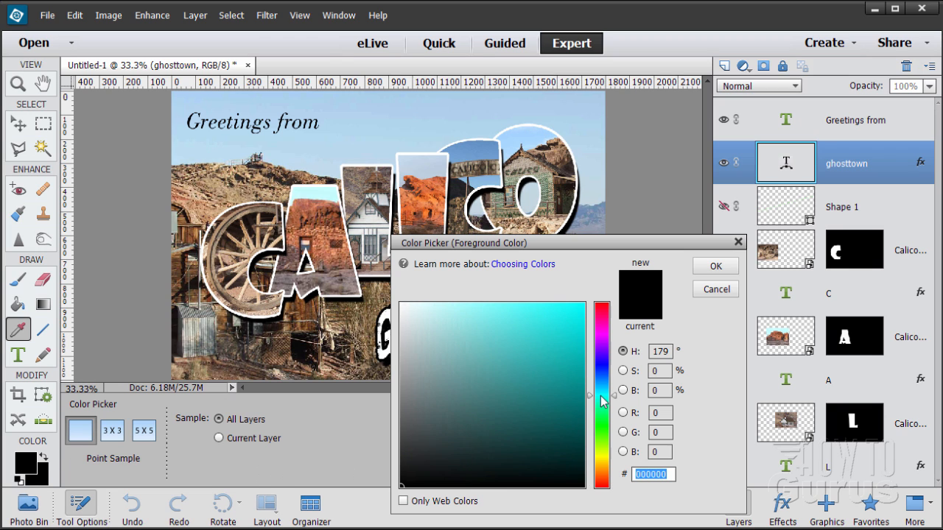
{"action": "left_click_drag", "start_coordinate": [614, 398], "coordinate": [614, 386]}
{"action": "mouse_move", "coordinate": [580, 317]}
{"action": "left_mouse_down"}
{"action": "mouse_move", "coordinate": [578, 304]}
{"action": "mouse_move", "coordinate": [544, 308]}
{"action": "mouse_move", "coordinate": [583, 305]}
{"action": "left_mouse_up"}
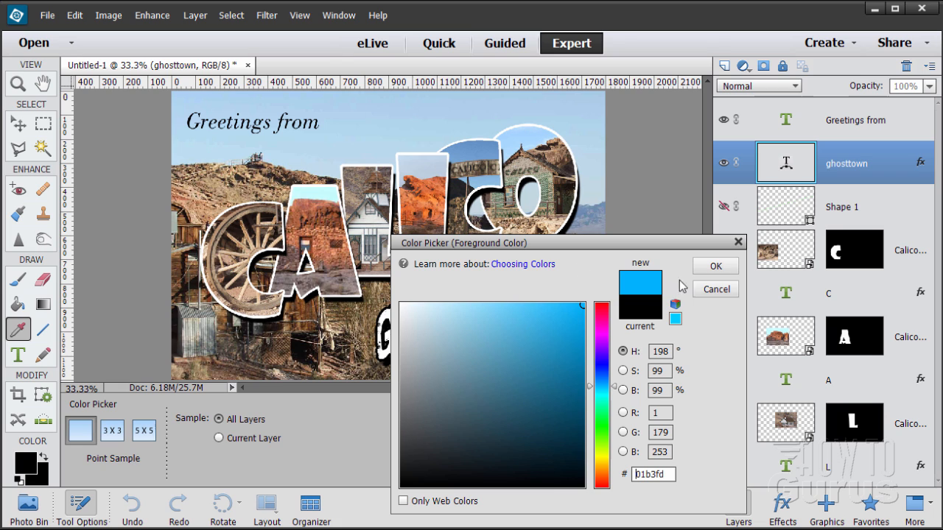
{"action": "left_click", "coordinate": [716, 266]}
{"action": "key", "text": "v"}
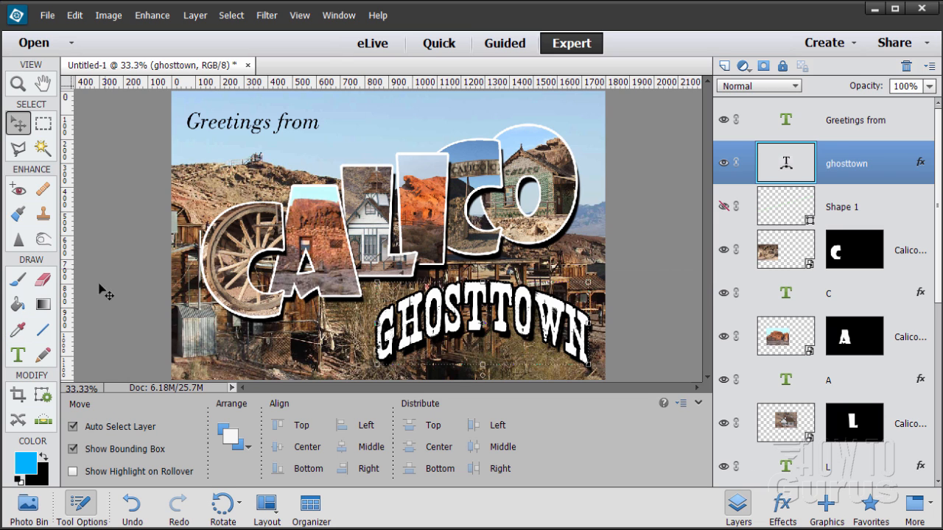
Step: Draw an unconstrained light blue rectangle, using the Default swatches, about 700 by 125 px behind "Greetings from", starting at the postcard's left edge
{"action": "left_click", "coordinate": [43, 332]}
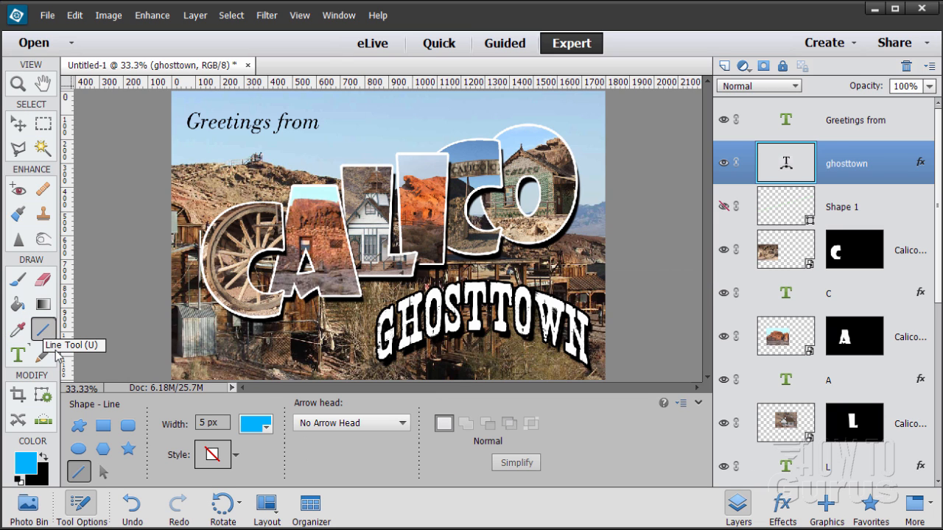
{"action": "left_click", "coordinate": [103, 425]}
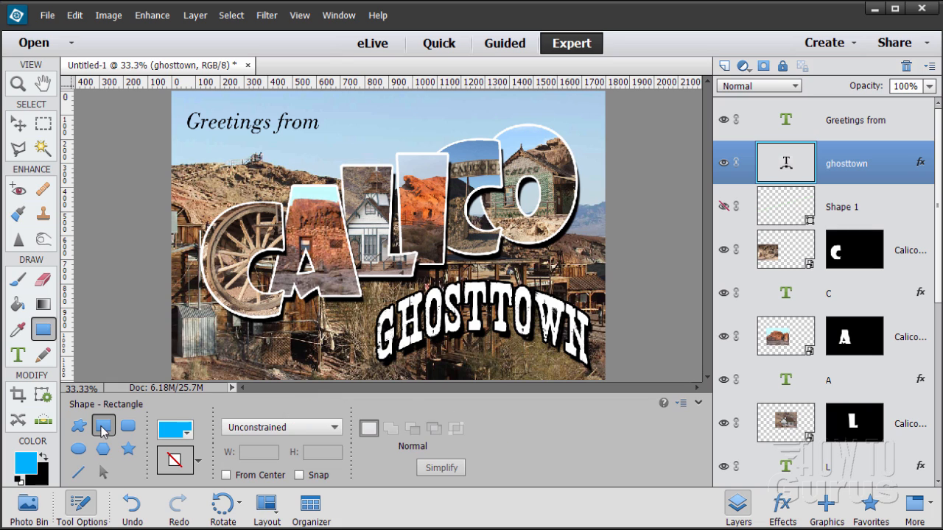
{"action": "left_click", "coordinate": [266, 435]}
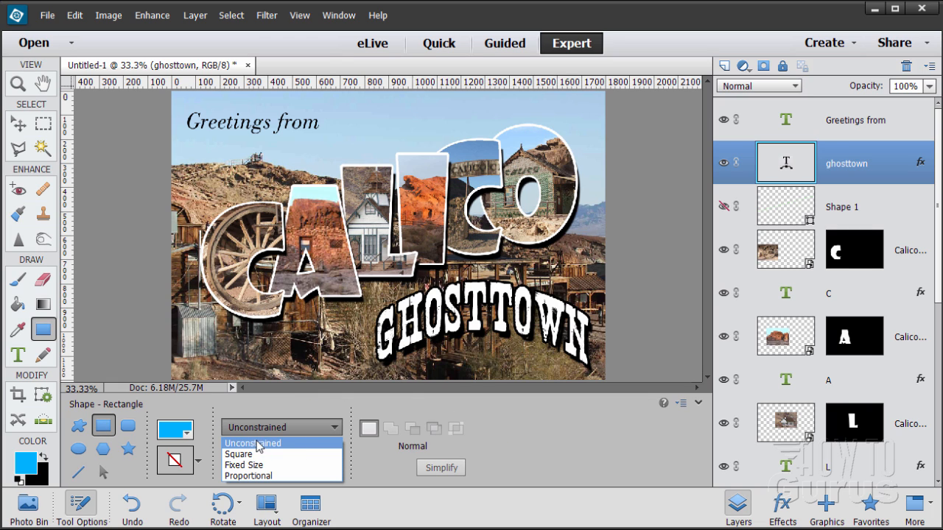
{"action": "left_click", "coordinate": [258, 444]}
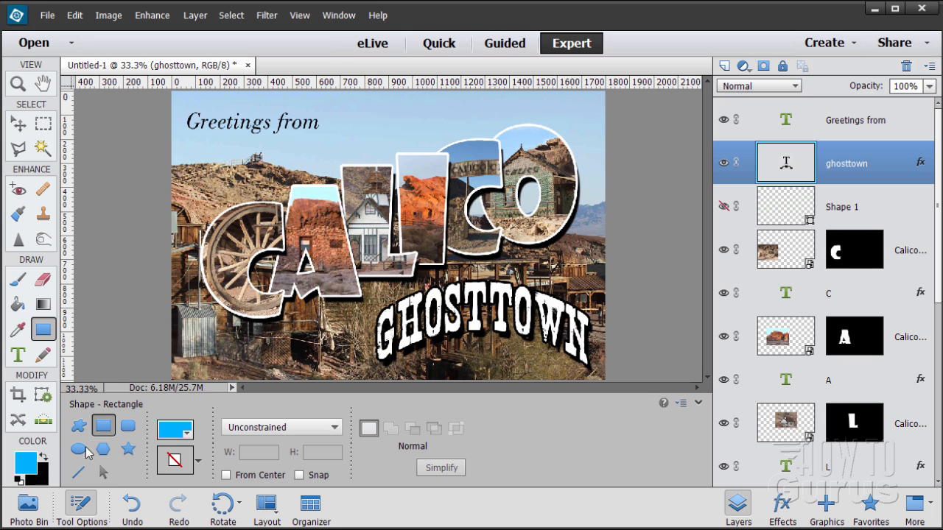
{"action": "left_click", "coordinate": [175, 435]}
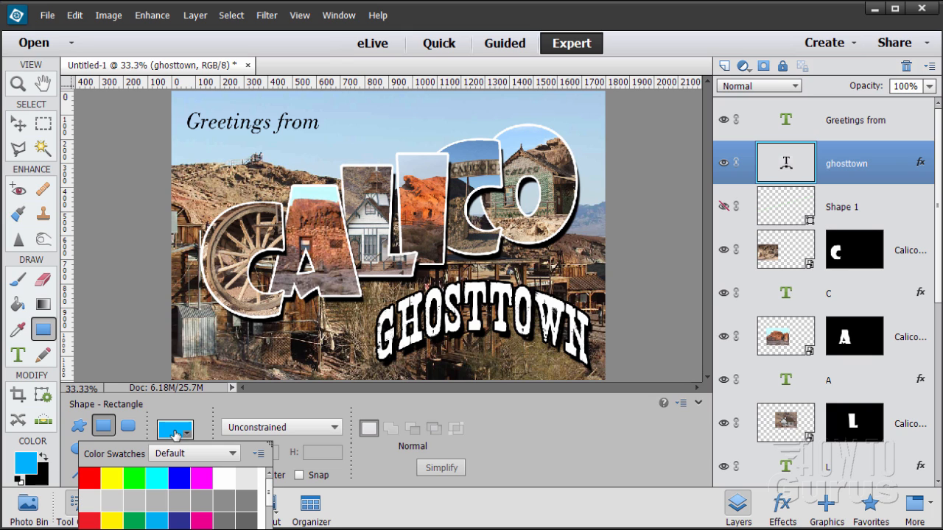
{"action": "left_click", "coordinate": [156, 483]}
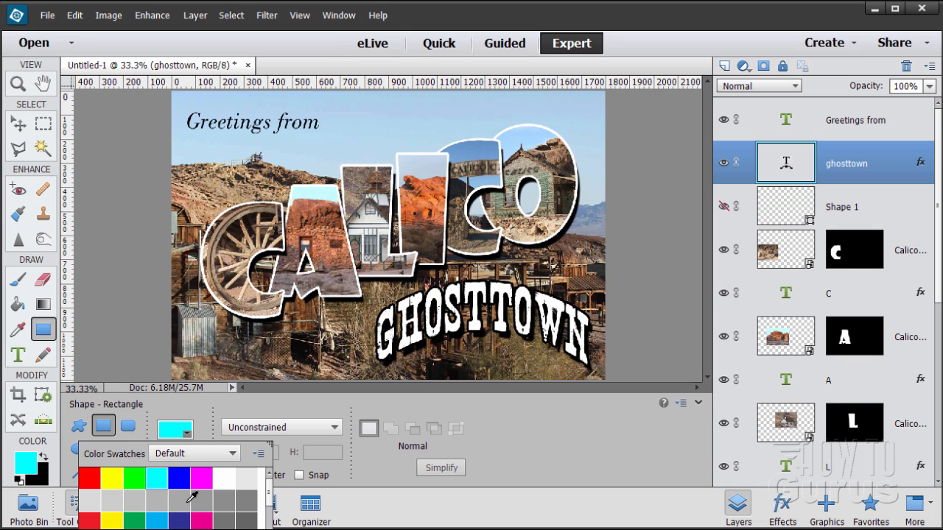
{"action": "left_click", "coordinate": [165, 520]}
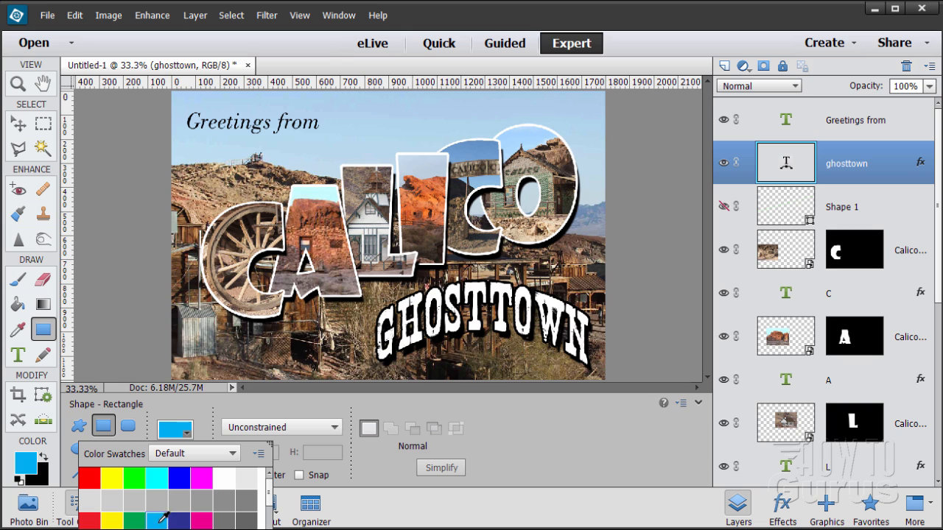
{"action": "left_click", "coordinate": [206, 424]}
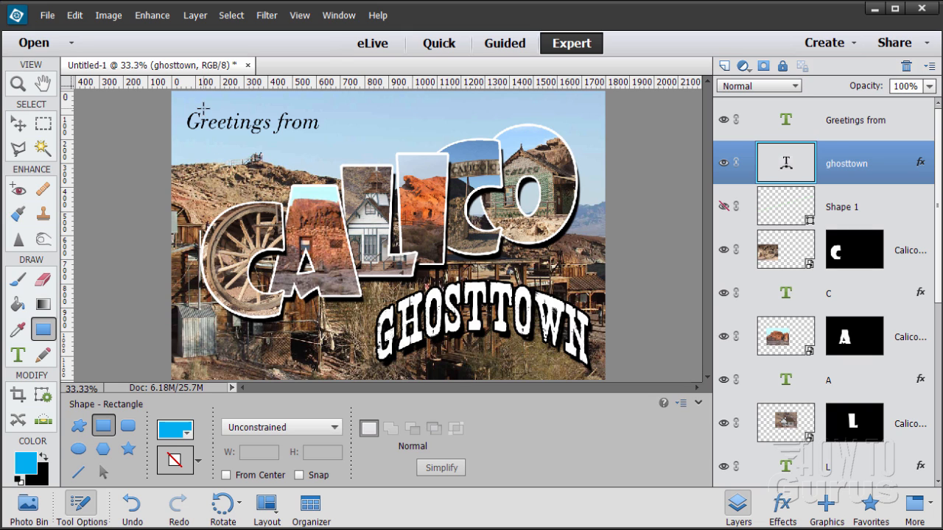
{"action": "left_click_drag", "start_coordinate": [170, 108], "coordinate": [342, 138]}
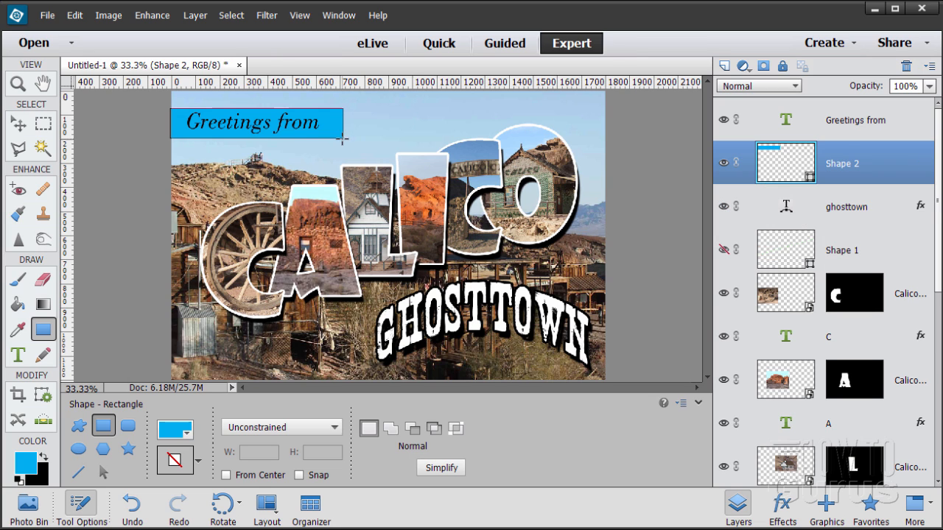
Step: Lower the opacity of the blue rectangle behind "Greetings from" to 50% and deselect it
{"action": "left_click", "coordinate": [18, 124]}
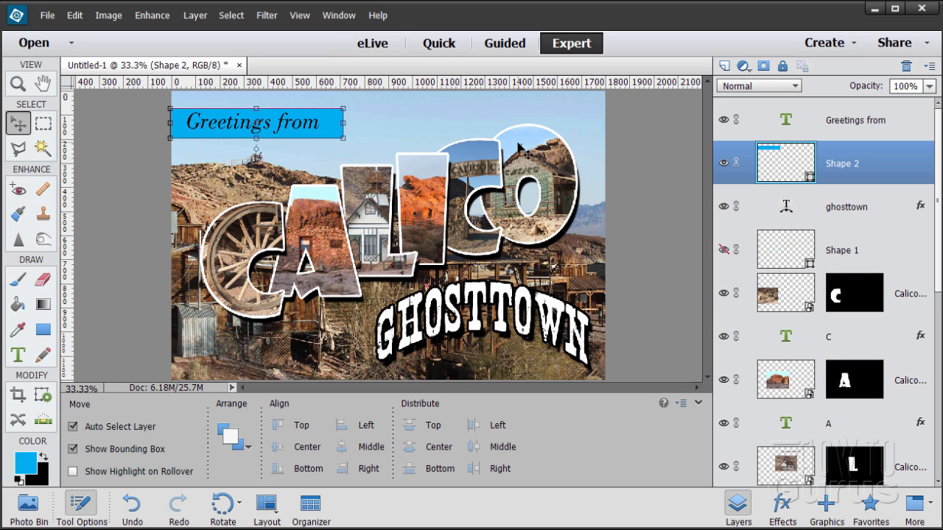
{"action": "left_click", "coordinate": [930, 86]}
{"action": "left_click_drag", "start_coordinate": [930, 103], "coordinate": [897, 109]}
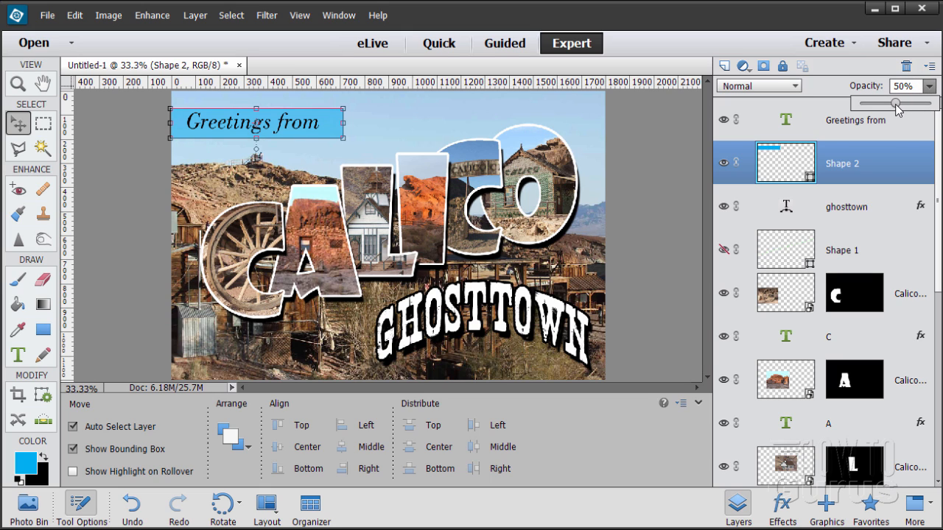
{"action": "left_click", "coordinate": [377, 125]}
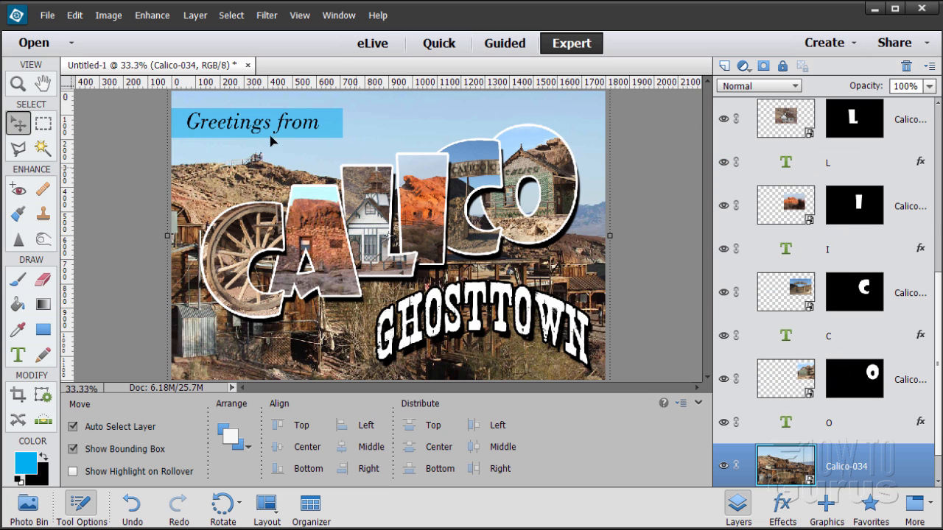
Step: Float the postcard in its own enlarged window and zoom to 50% to examine the whole design
{"action": "left_click_drag", "start_coordinate": [178, 67], "coordinate": [202, 44]}
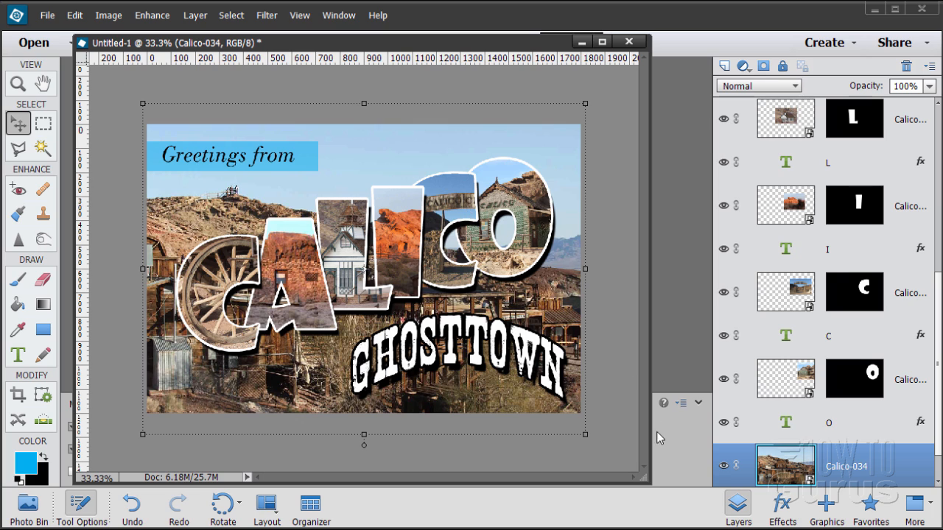
{"action": "left_click_drag", "start_coordinate": [644, 481], "coordinate": [760, 528]}
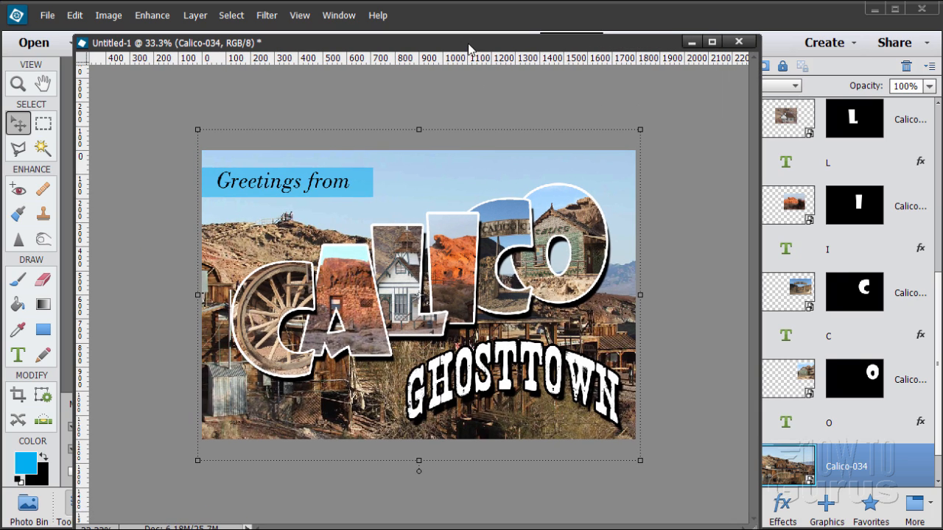
{"action": "left_click_drag", "start_coordinate": [464, 44], "coordinate": [464, 15]}
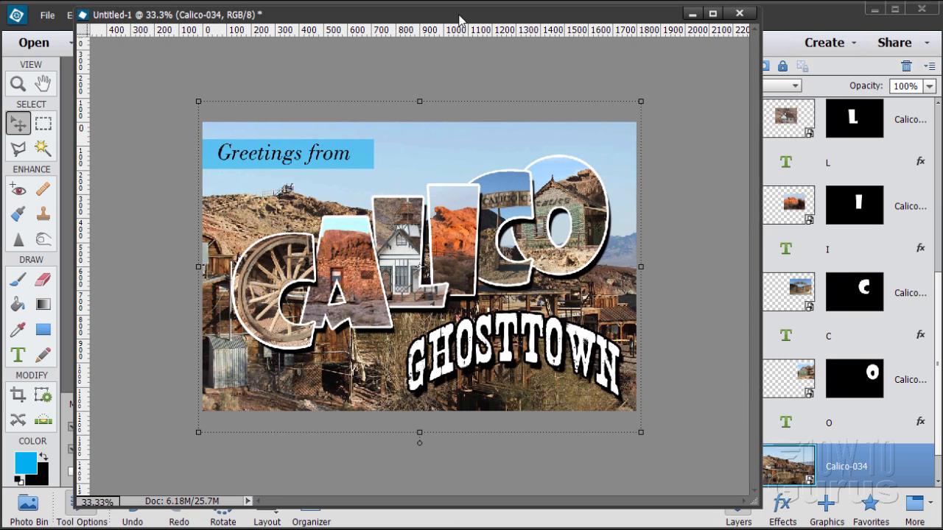
{"action": "left_click", "coordinate": [18, 83]}
{"action": "left_click", "coordinate": [397, 271]}
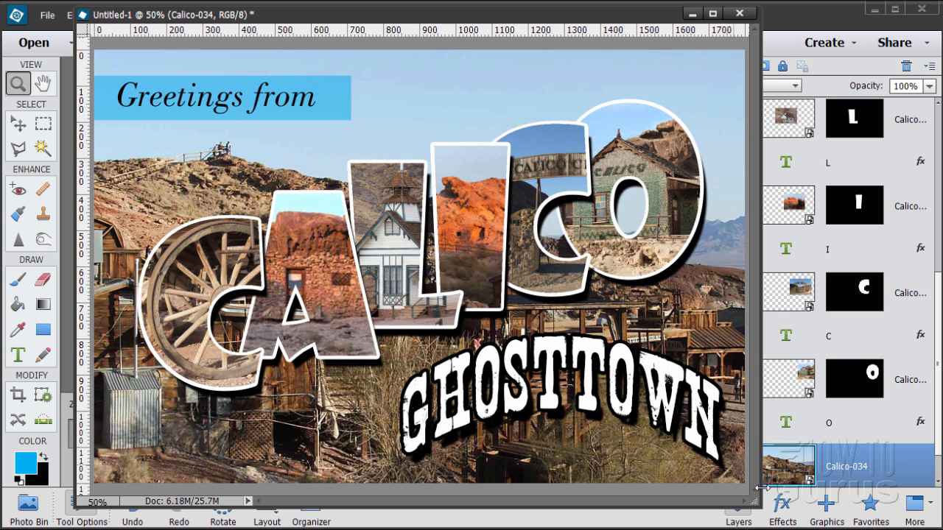
{"action": "left_click_drag", "start_coordinate": [755, 500], "coordinate": [776, 511]}
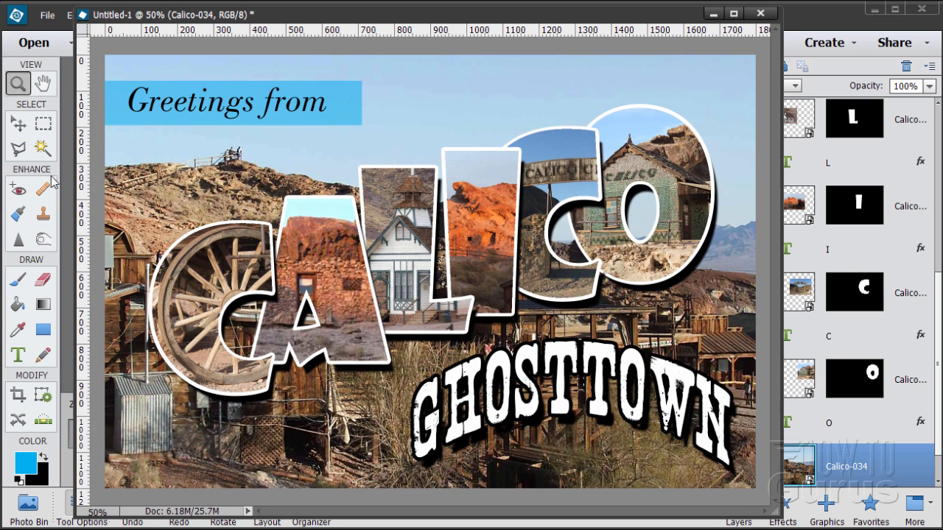
{"action": "left_click", "coordinate": [17, 124]}
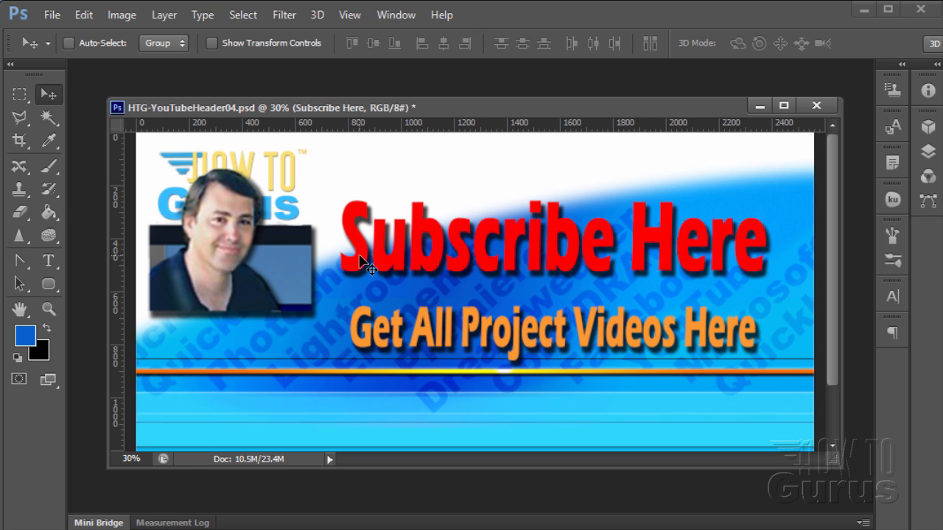
{"action": "key", "text": "alt+Tab"}
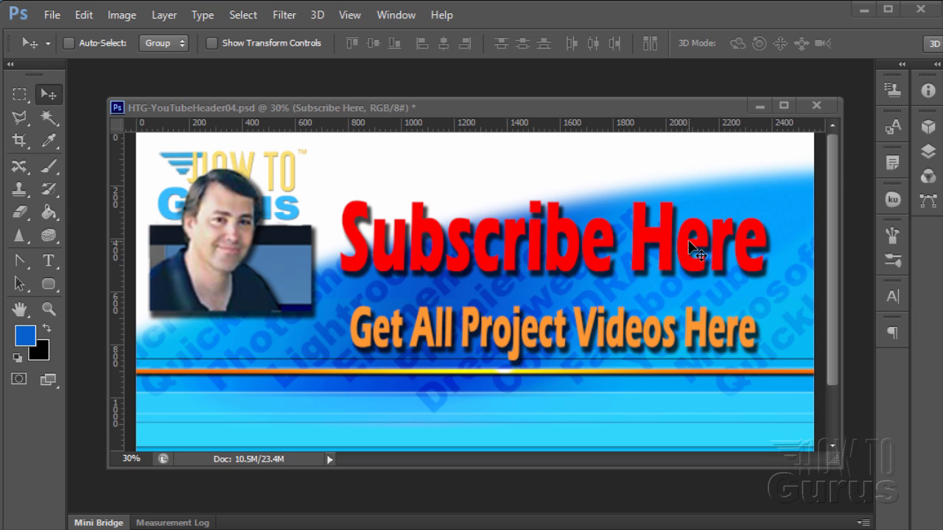